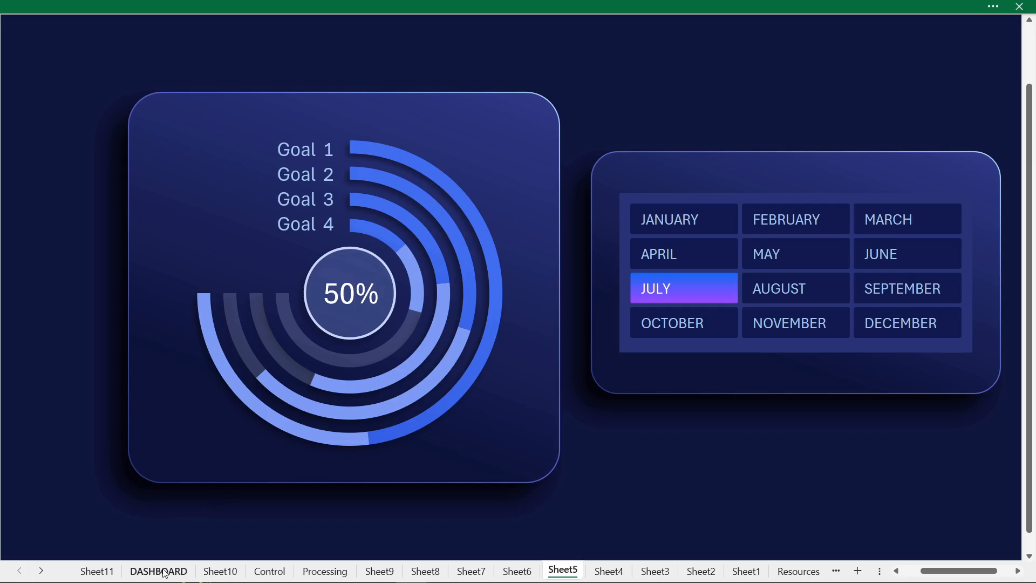
# - Step the dark dashboard through every month from January to December to view the changing charts
pyautogui.click(249, 83)
pyautogui.click(296, 84)
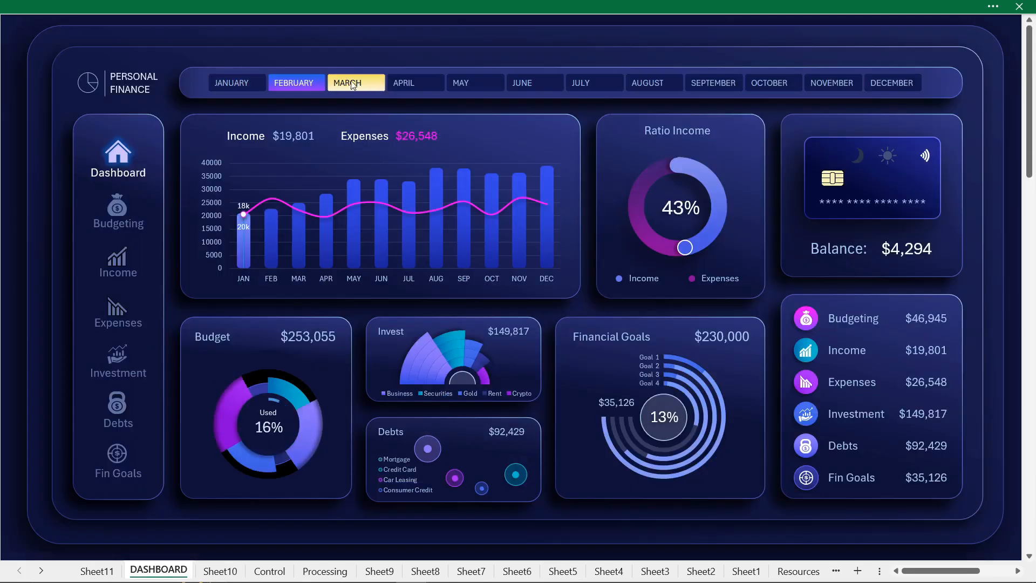
pyautogui.click(350, 85)
pyautogui.click(408, 85)
pyautogui.click(467, 85)
pyautogui.click(529, 85)
pyautogui.click(595, 86)
pyautogui.click(652, 84)
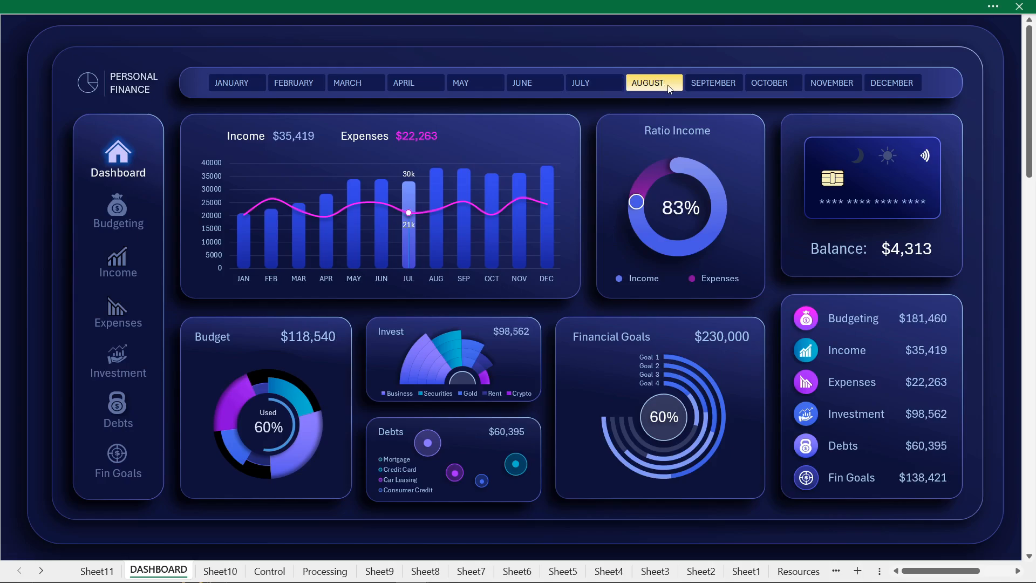
pyautogui.click(713, 84)
pyautogui.click(771, 85)
pyautogui.click(831, 84)
pyautogui.click(876, 86)
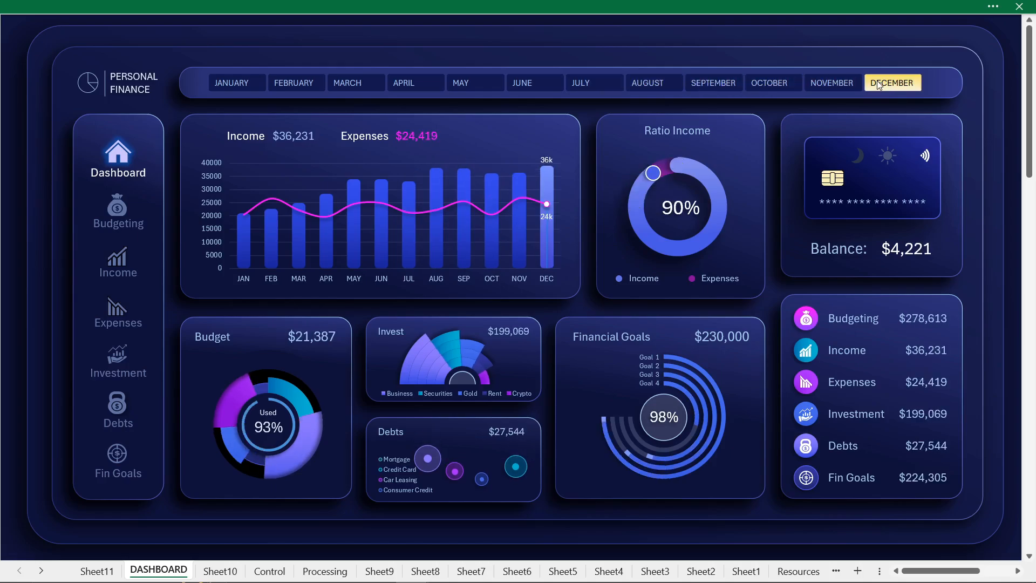
# - Open the dark Fin Goals page and view its charts for each month from January to December
pyautogui.click(117, 469)
pyautogui.click(236, 85)
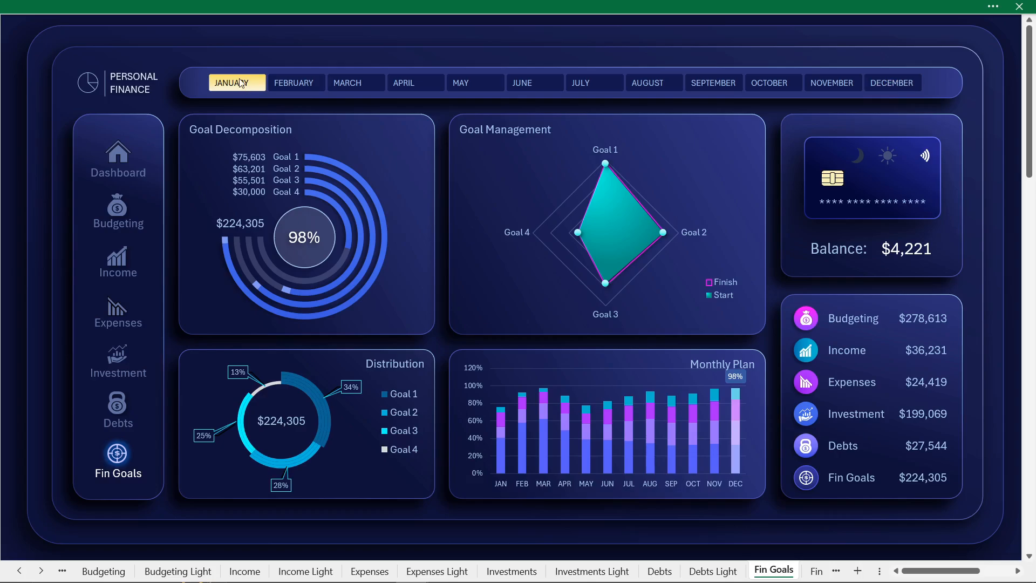
pyautogui.click(295, 85)
pyautogui.click(349, 84)
pyautogui.click(406, 86)
pyautogui.click(467, 84)
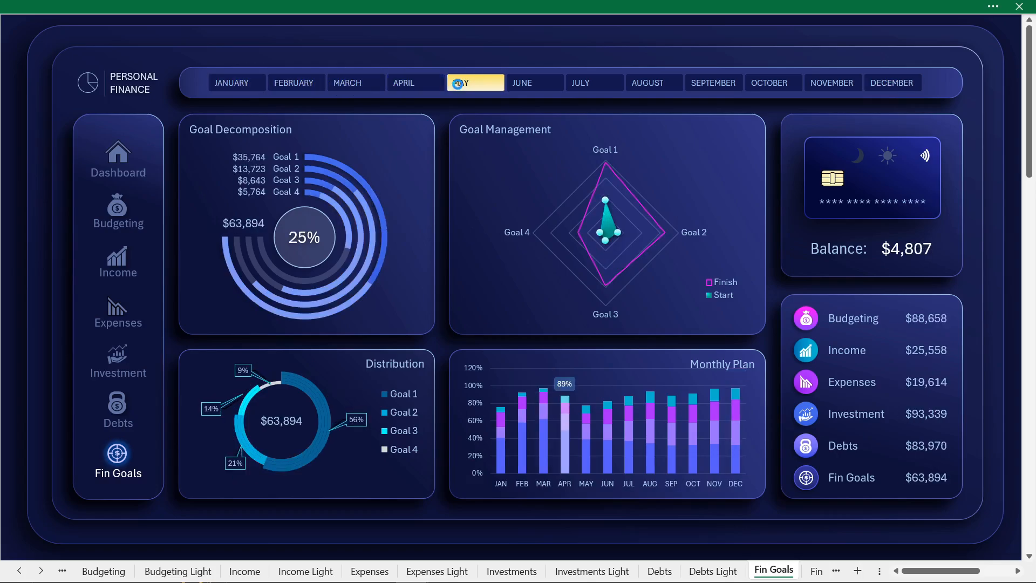
pyautogui.click(527, 84)
pyautogui.click(588, 85)
pyautogui.click(650, 85)
pyautogui.click(708, 86)
pyautogui.click(783, 84)
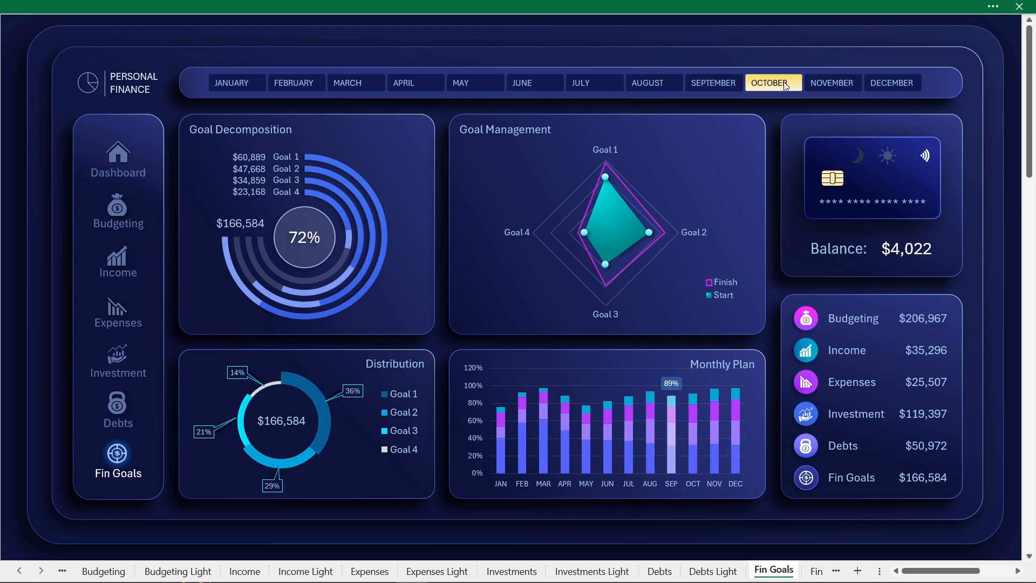
pyautogui.click(833, 85)
pyautogui.click(893, 85)
# - Switch the Fin Goals page to the light theme and view June, May, April and March
pyautogui.click(889, 157)
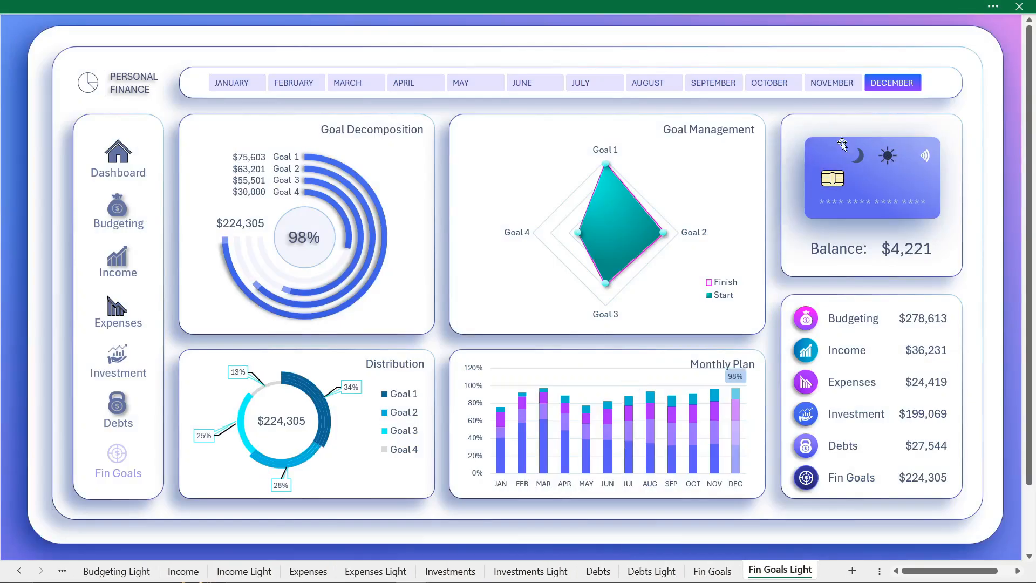
pyautogui.click(522, 86)
pyautogui.click(473, 84)
pyautogui.click(423, 84)
pyautogui.click(380, 83)
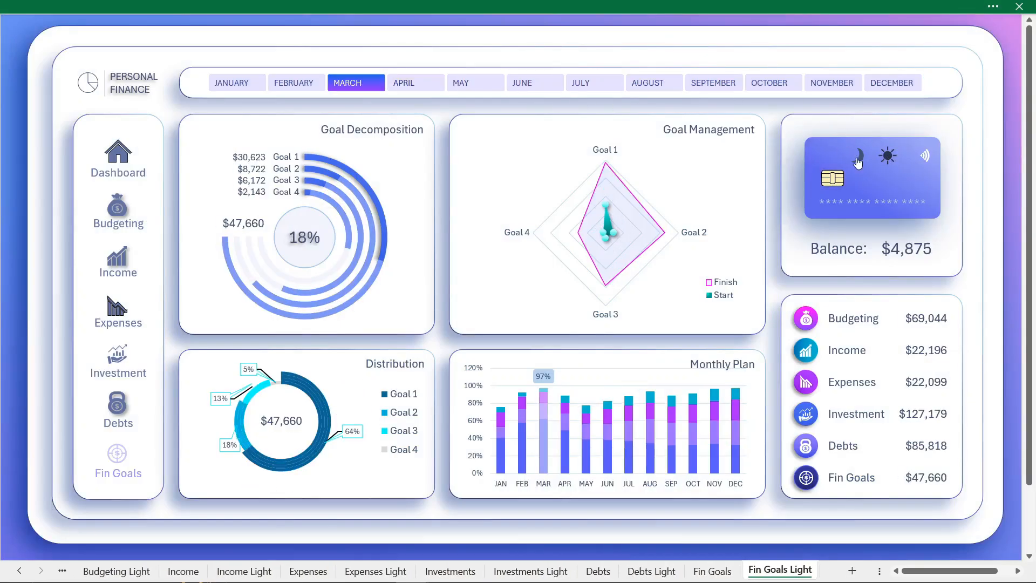
# - Open the light dashboard page and view its charts for April, May, June and August
pyautogui.click(120, 162)
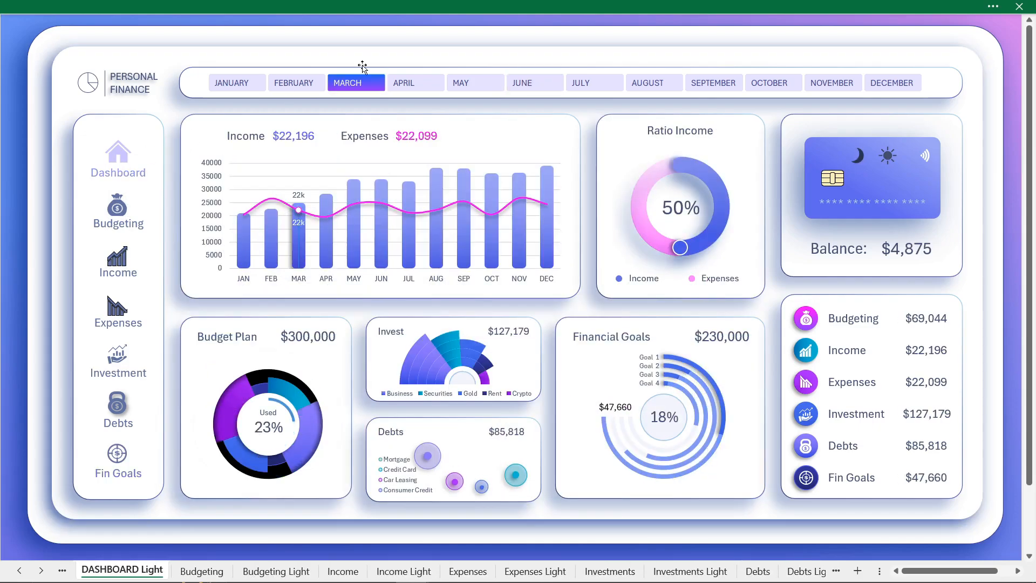
pyautogui.click(412, 84)
pyautogui.click(472, 84)
pyautogui.click(554, 85)
pyautogui.click(650, 84)
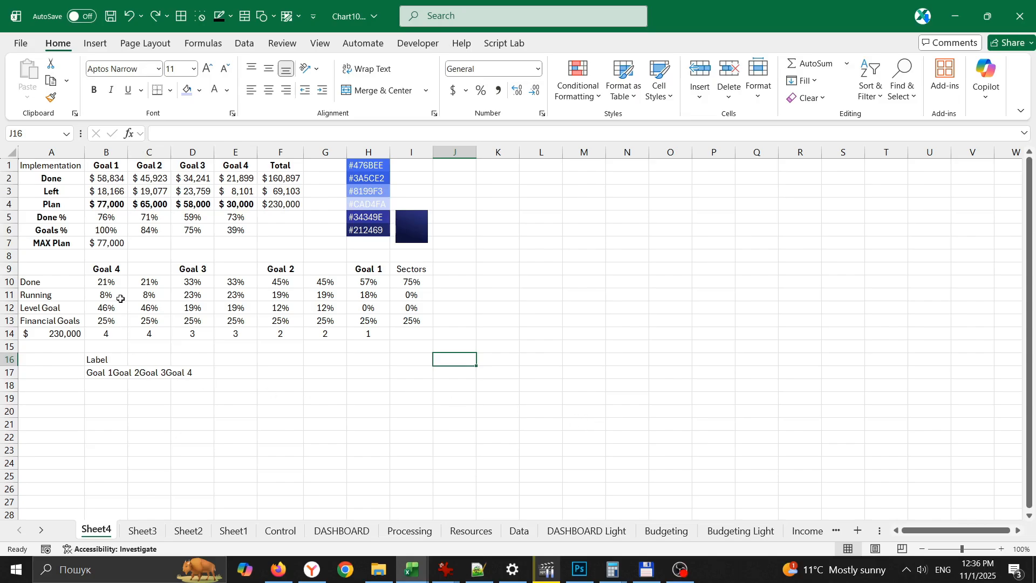
# - Insert a doughnut chart from the goal percentages in B10:H13 on Sheet4
pyautogui.moveTo(105, 281); pyautogui.dragTo(372, 321)
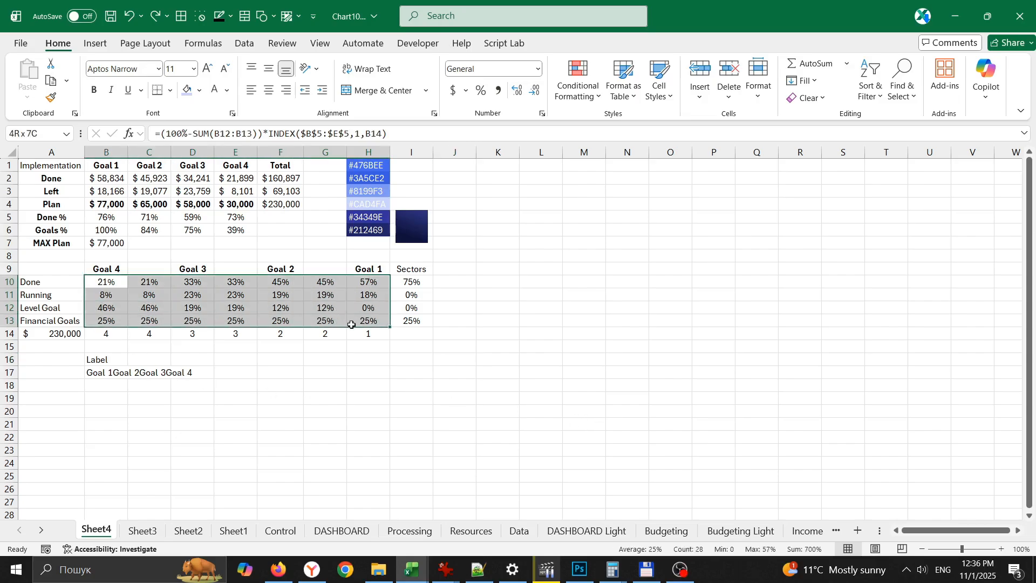
pyautogui.click(96, 43)
pyautogui.click(447, 98)
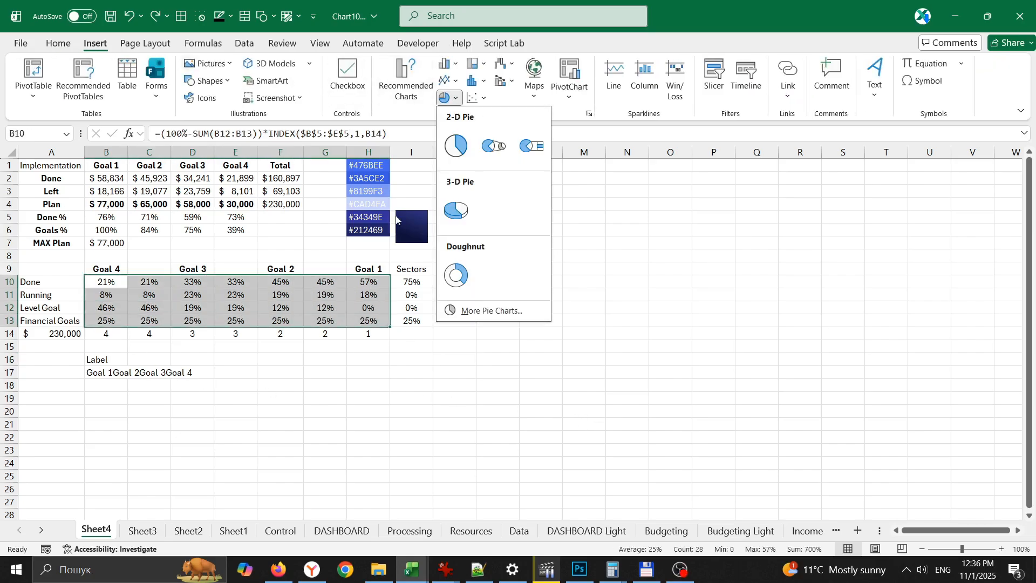
pyautogui.click(454, 278)
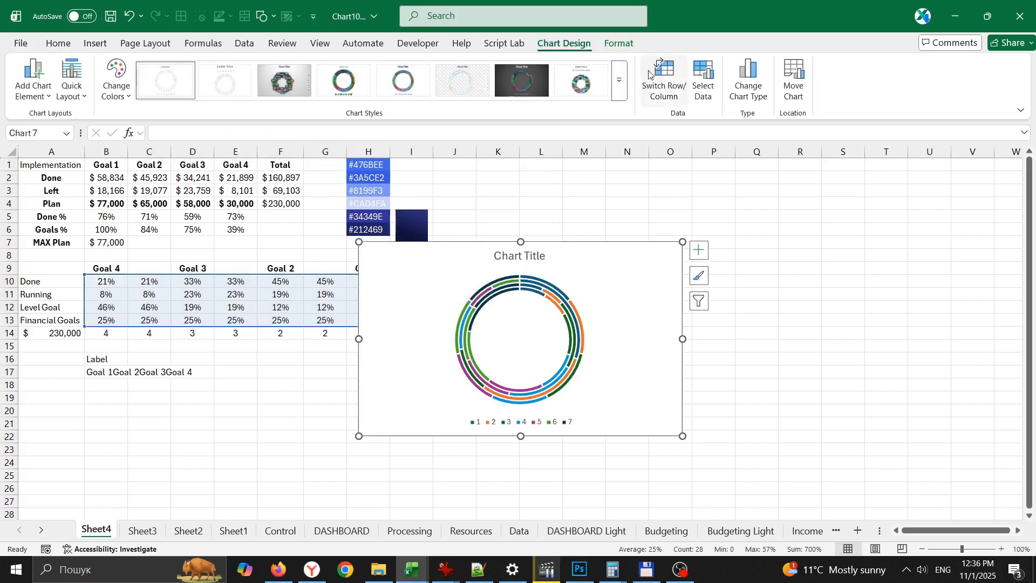
# - Swap the doughnut chart's rows and columns and remove its chart title and legend
pyautogui.click(664, 78)
pyautogui.click(699, 250)
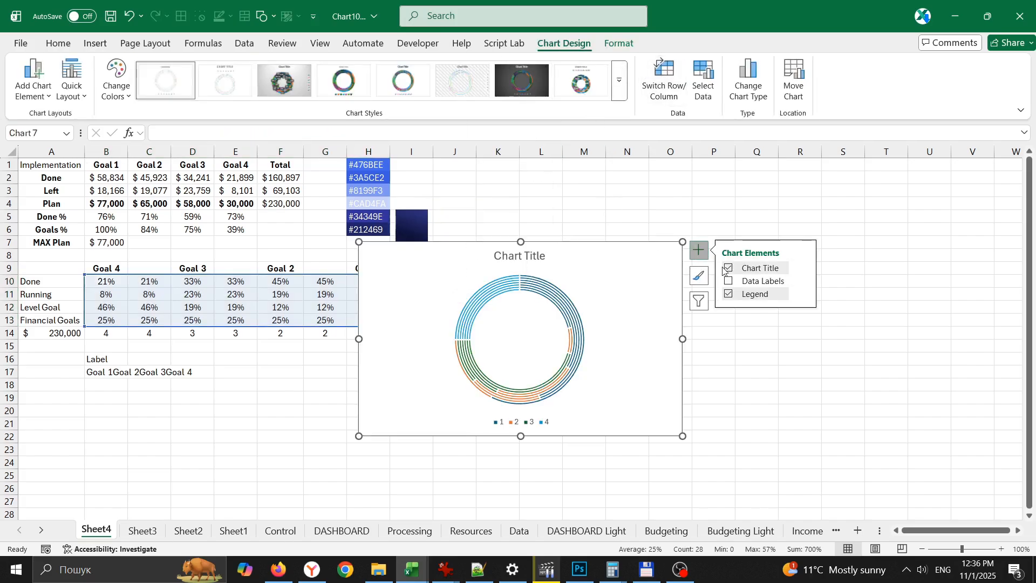
pyautogui.click(728, 268)
pyautogui.click(729, 294)
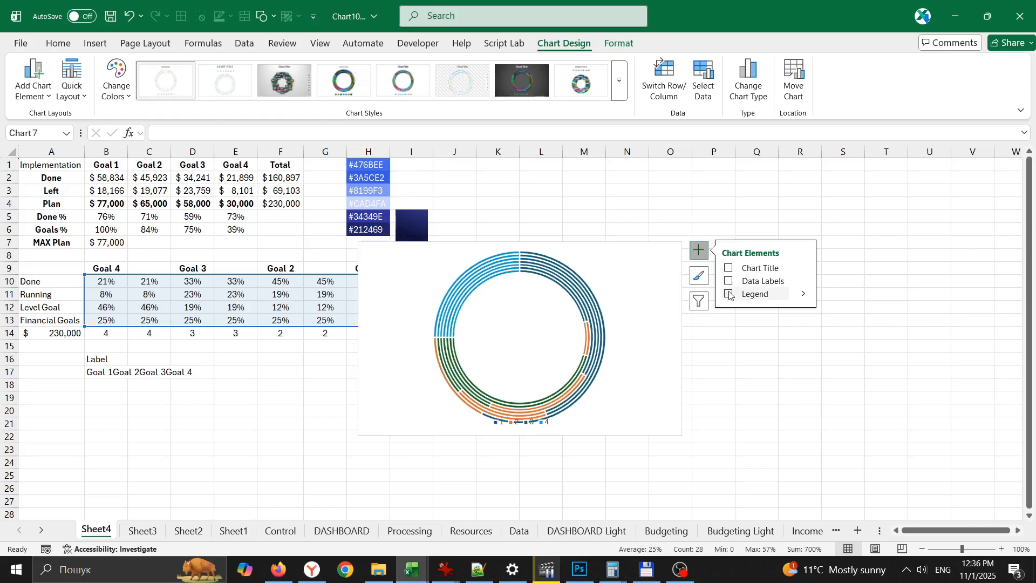
# - Set the doughnut hole size to 30% and move the chart clear of the data table, beside the Sectors column
pyautogui.click(533, 253)
pyautogui.click(618, 43)
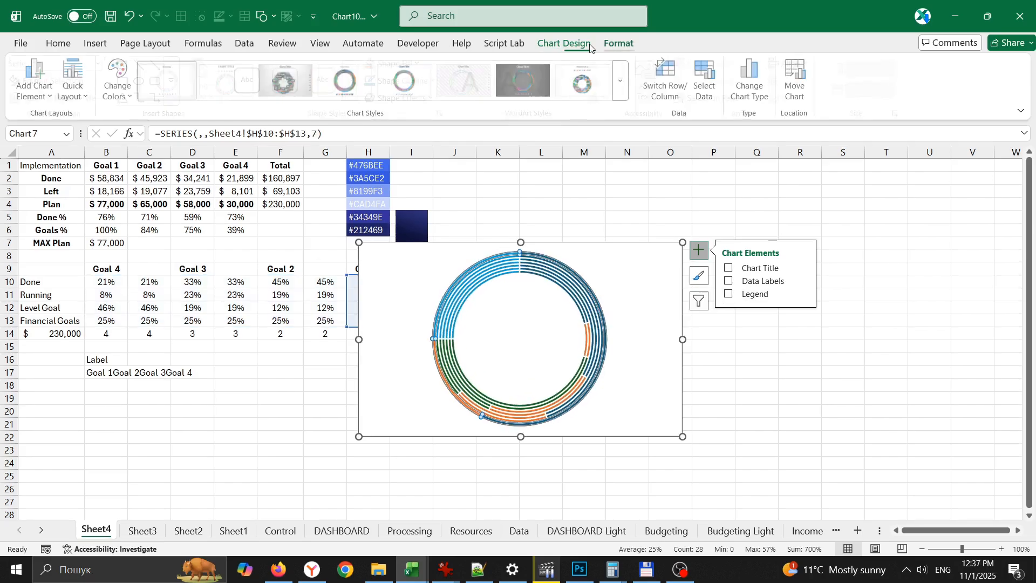
pyautogui.click(93, 82)
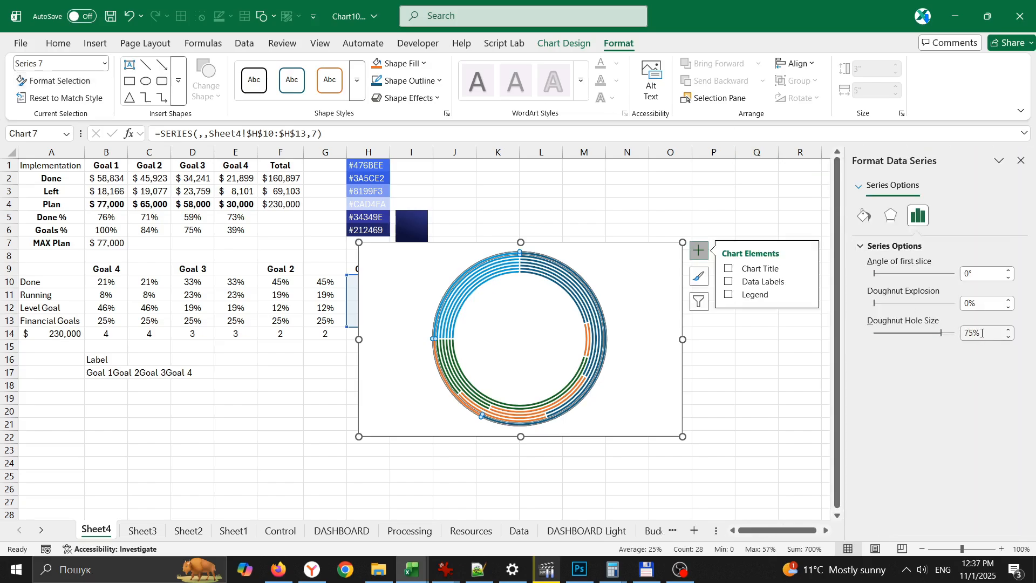
pyautogui.moveTo(984, 333); pyautogui.dragTo(944, 344)
pyautogui.write('30')
pyautogui.press('Return')
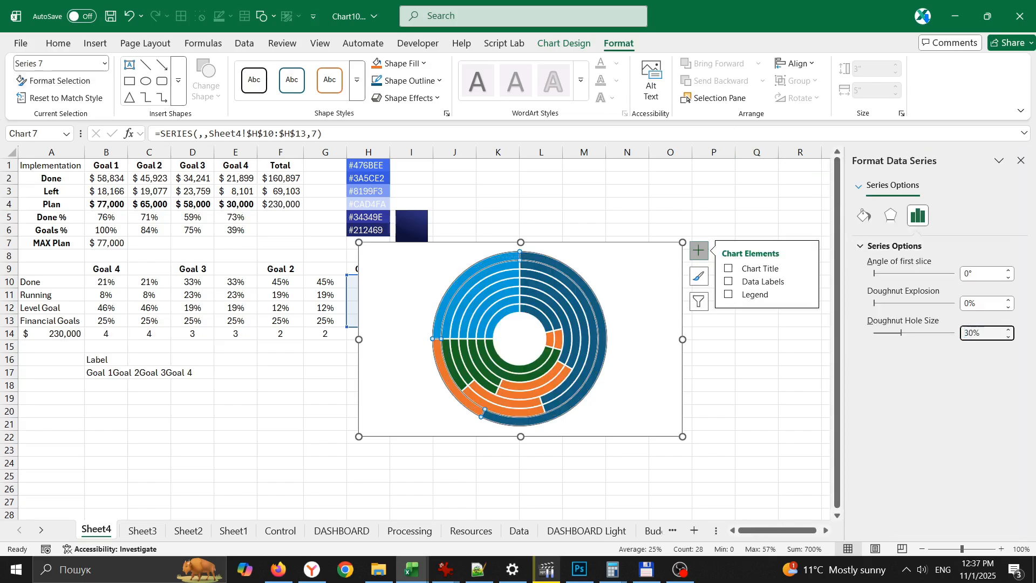
pyautogui.moveTo(559, 241); pyautogui.dragTo(637, 254)
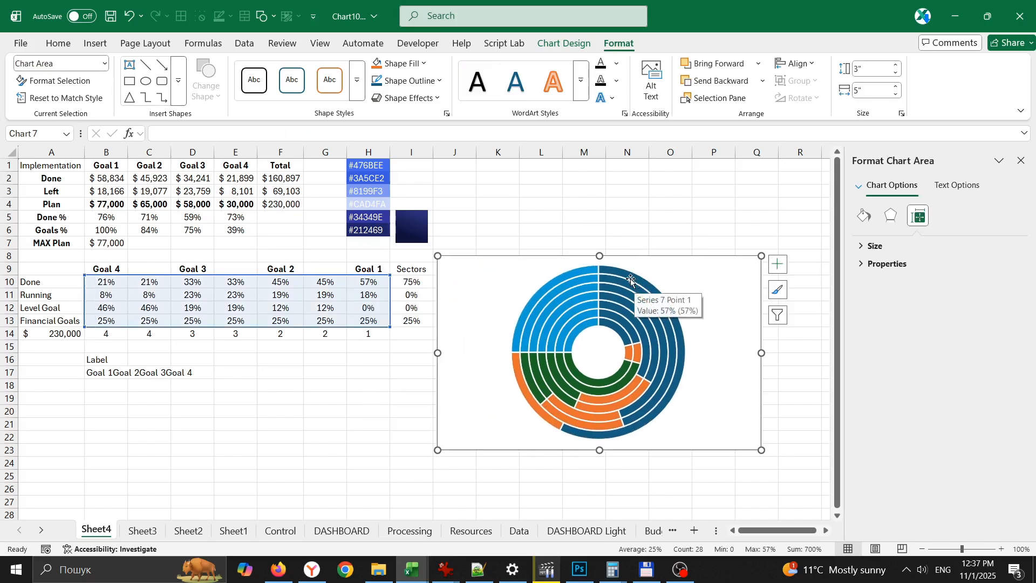
# - Copy the colour code #476BEE from H1 and remove the border line from the outermost doughnut ring
pyautogui.click(368, 165)
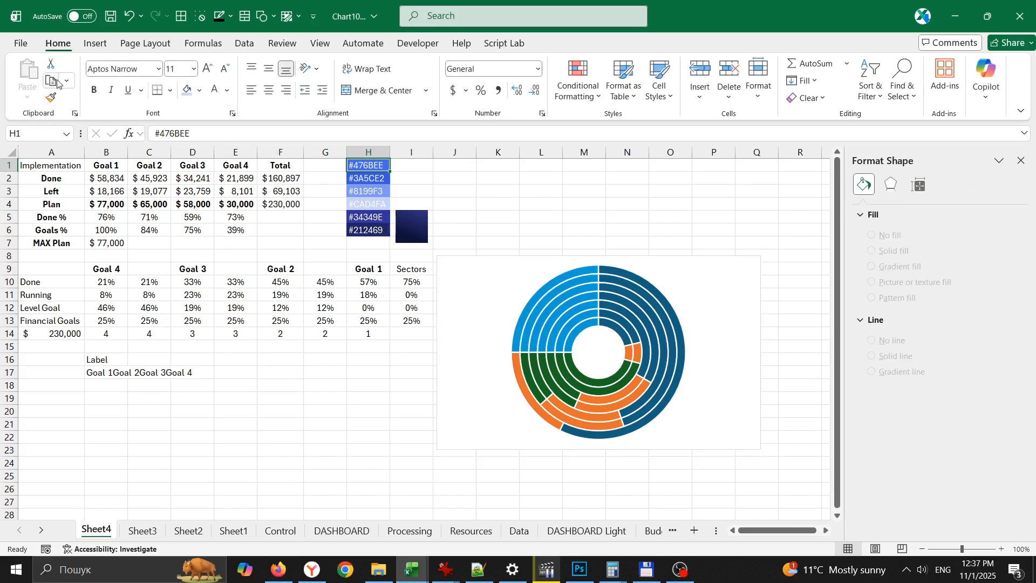
pyautogui.click(57, 80)
pyautogui.click(618, 275)
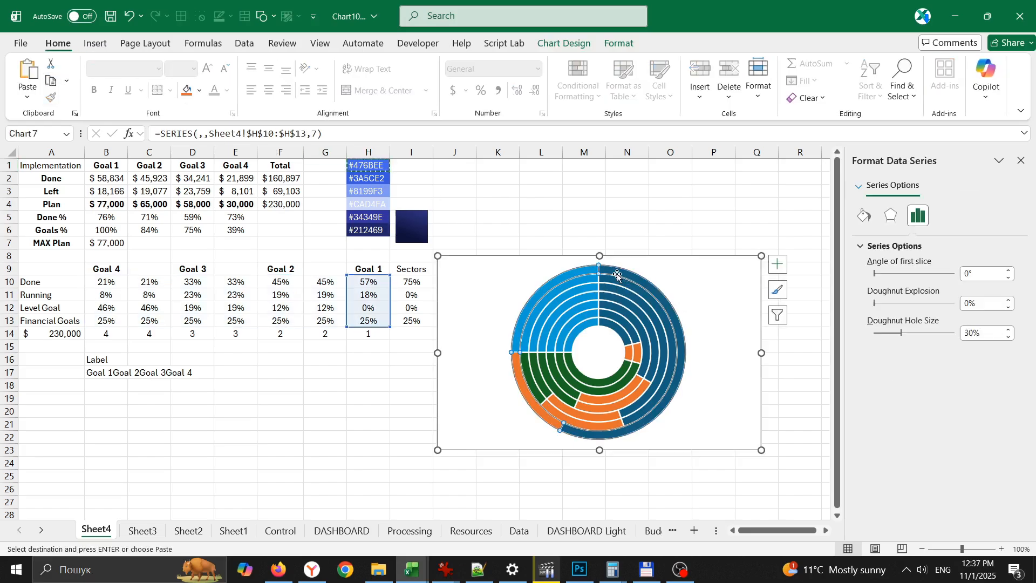
pyautogui.click(863, 215)
pyautogui.click(891, 432)
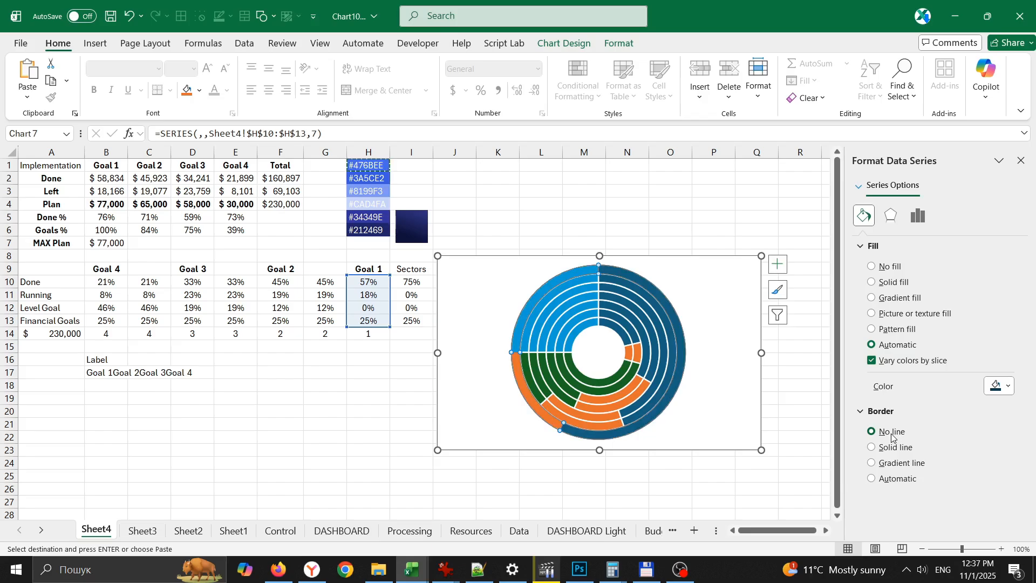
# - Give the outermost ring's Done segment a linear gradient fill with the first stop coloured #476BEE
pyautogui.click(613, 272)
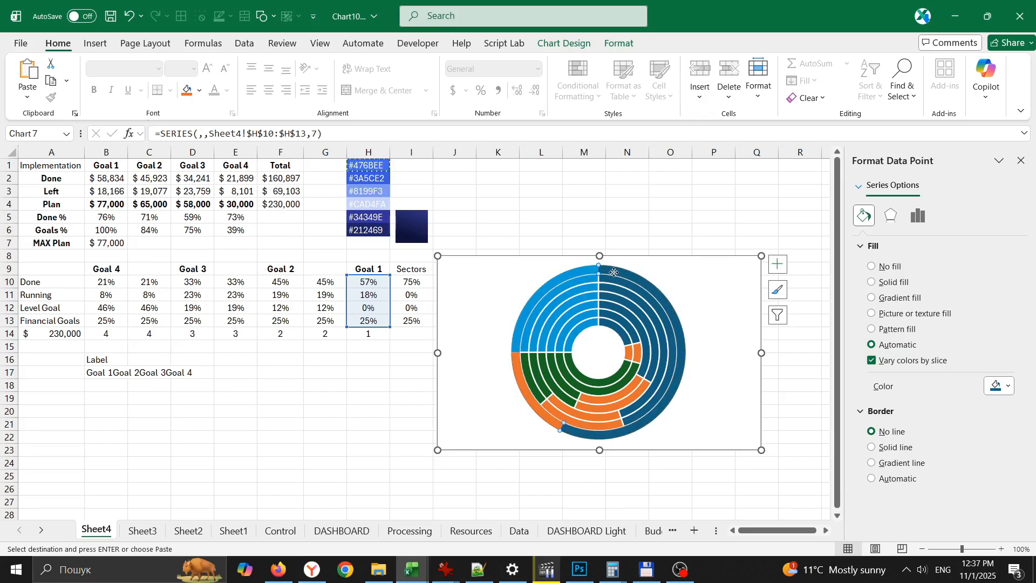
pyautogui.click(883, 300)
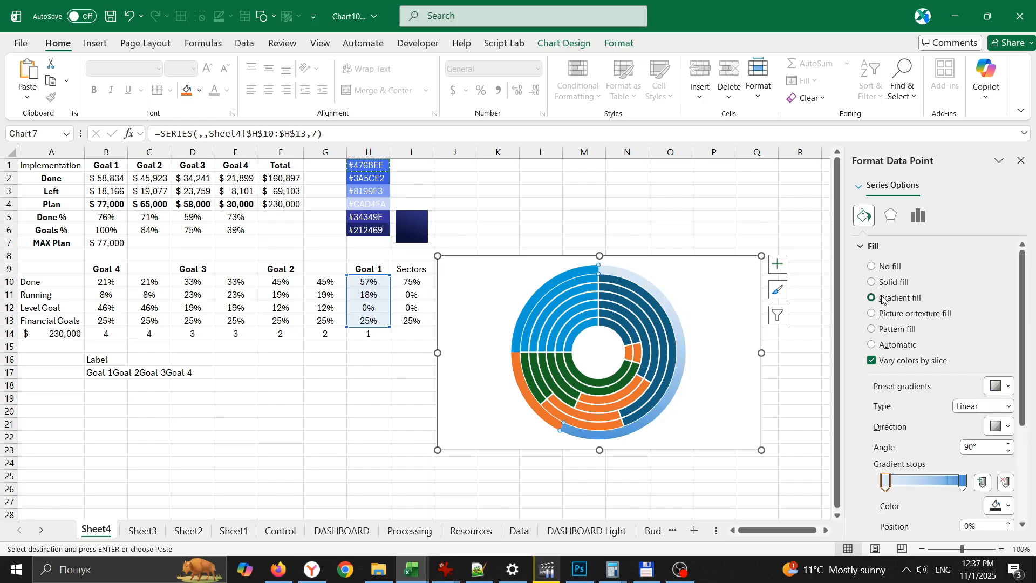
pyautogui.click(998, 505)
pyautogui.click(956, 487)
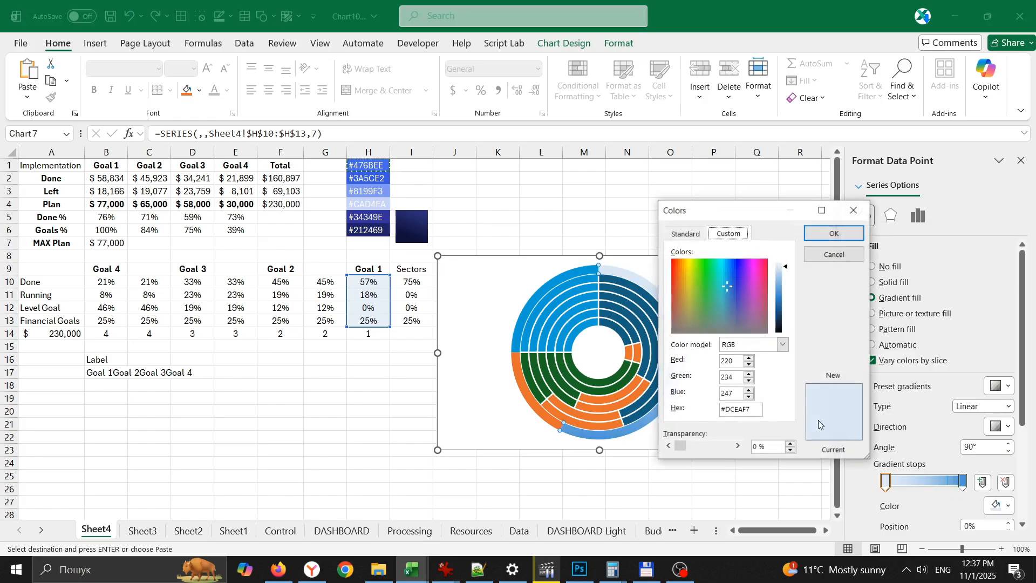
pyautogui.moveTo(757, 408); pyautogui.dragTo(630, 403)
pyautogui.write('#476BEE')
pyautogui.press('Return')
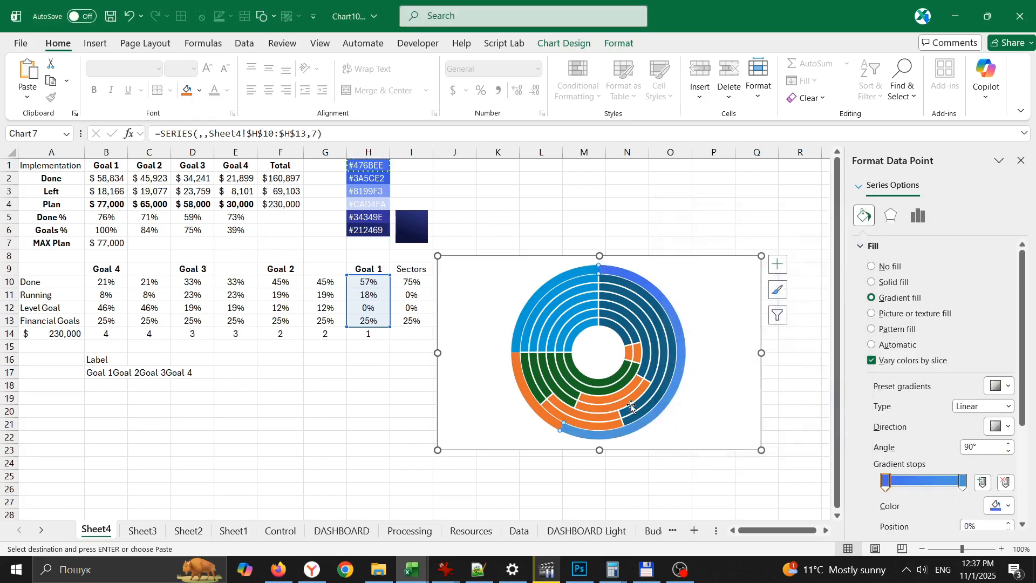
# - Colour the segment's last gradient stop #3A5CE2 from H2, with the angle at 110° and the first stop at 41%
pyautogui.click(382, 178)
pyautogui.click(629, 309)
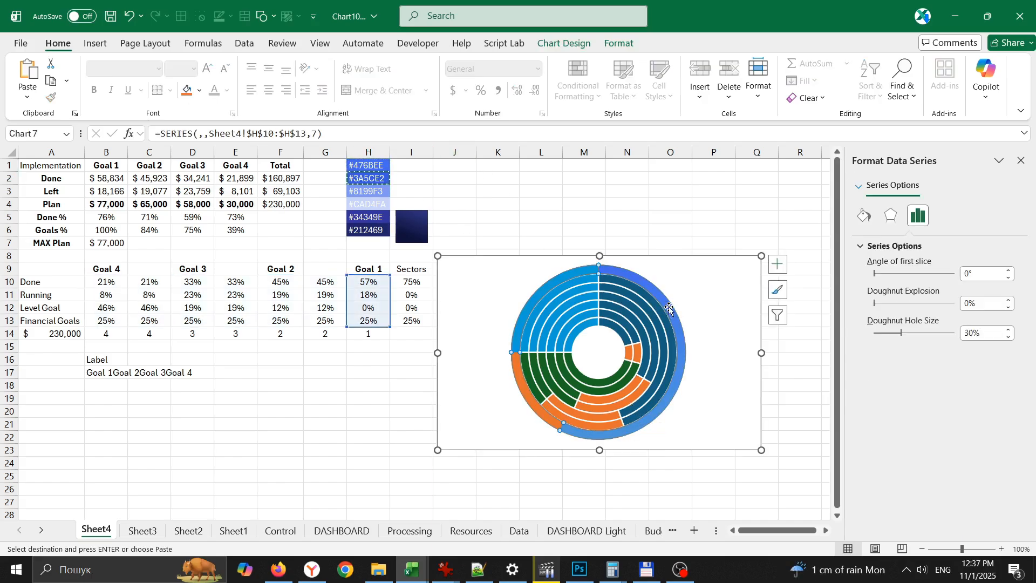
pyautogui.click(863, 216)
pyautogui.click(640, 281)
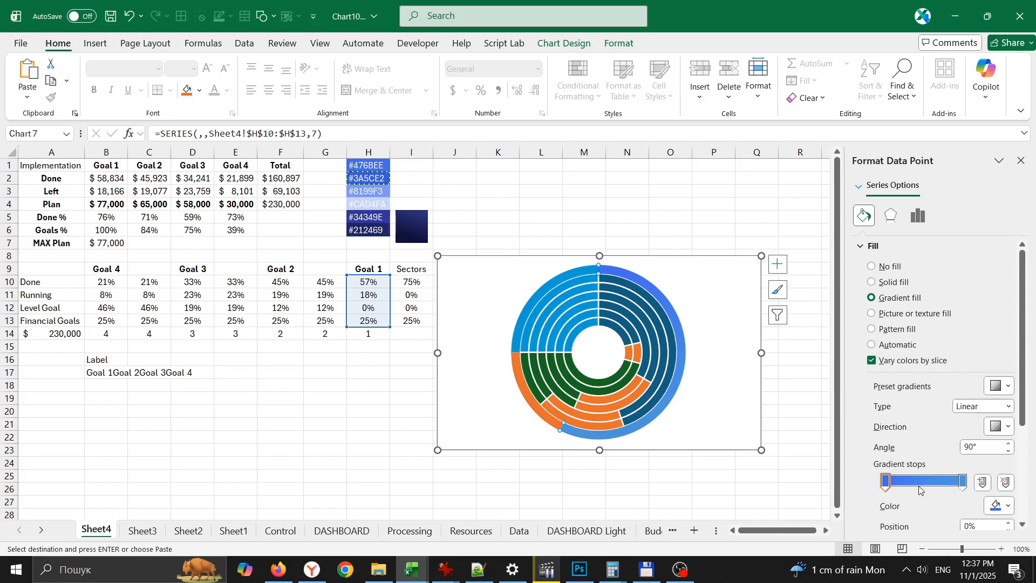
pyautogui.click(998, 505)
pyautogui.click(890, 487)
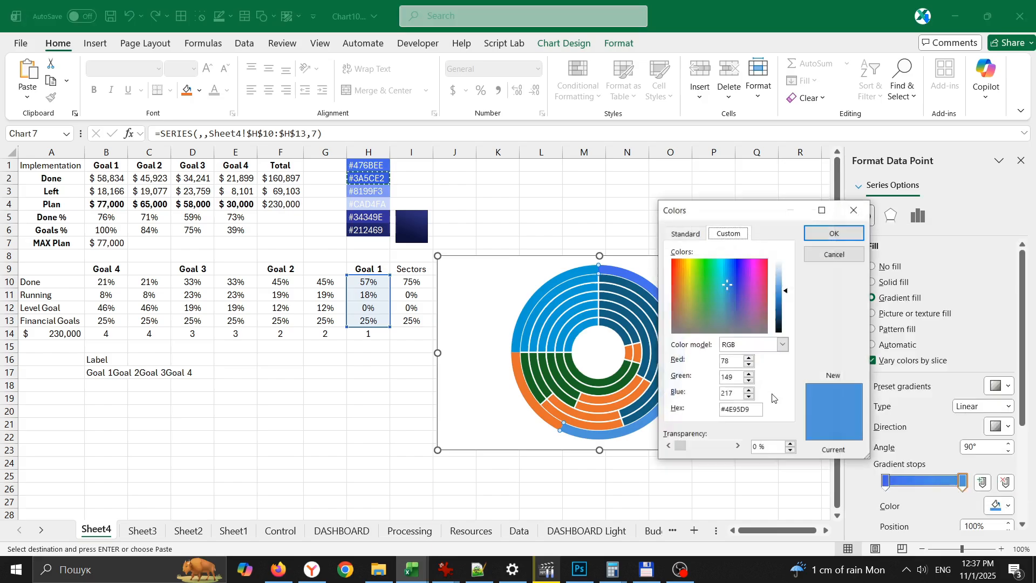
pyautogui.moveTo(757, 407); pyautogui.dragTo(672, 417)
pyautogui.write('#3A5CE2')
pyautogui.press('Return')
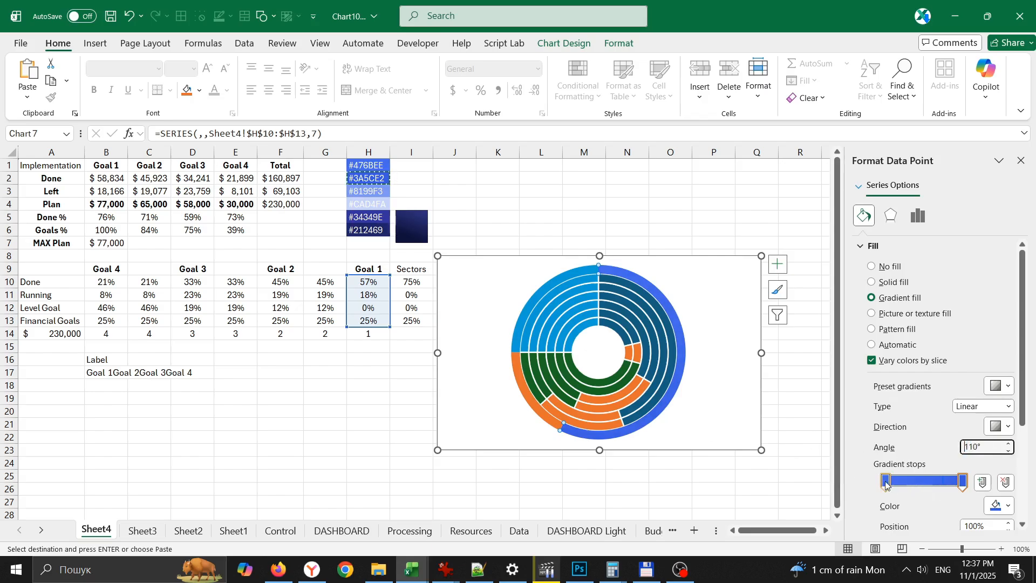
pyautogui.moveTo(886, 484); pyautogui.dragTo(923, 487)
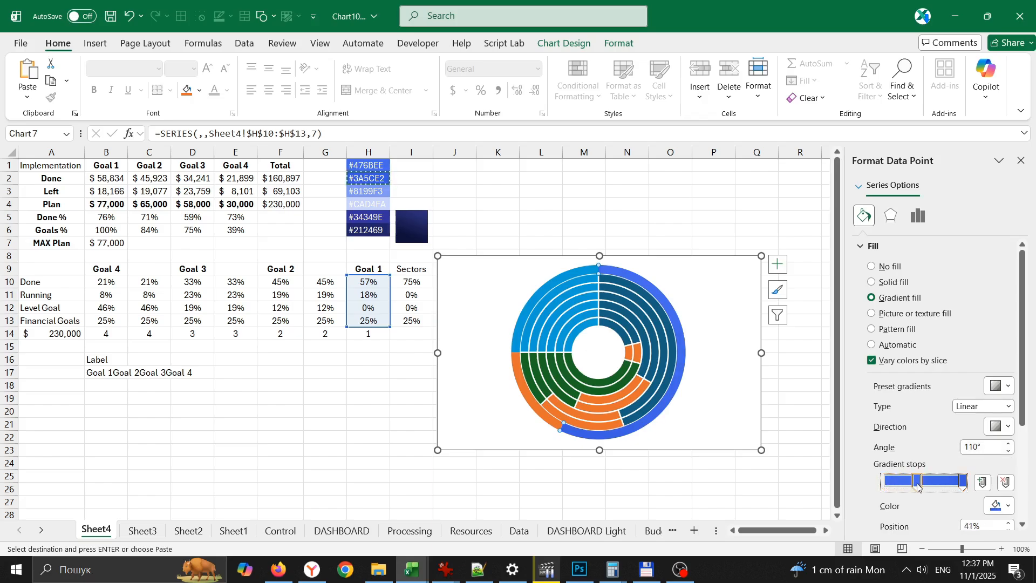
# - Set the second ring from the outside to no fill and no border line
pyautogui.click(624, 286)
pyautogui.click(888, 267)
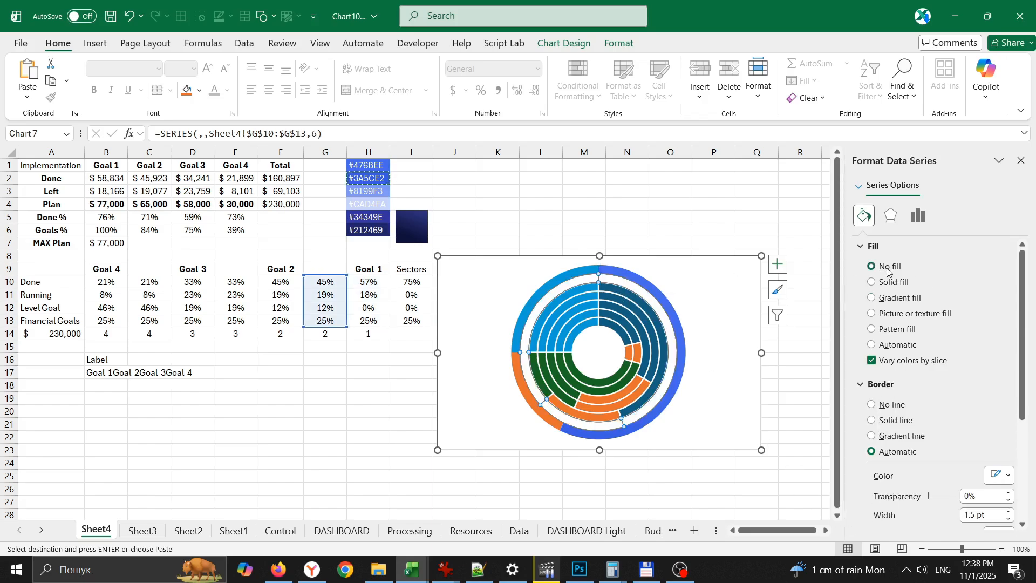
pyautogui.click(892, 405)
# - Remove the border line from the Goal 2 ring in column F and apply a gradient fill to its Done segment
pyautogui.click(638, 305)
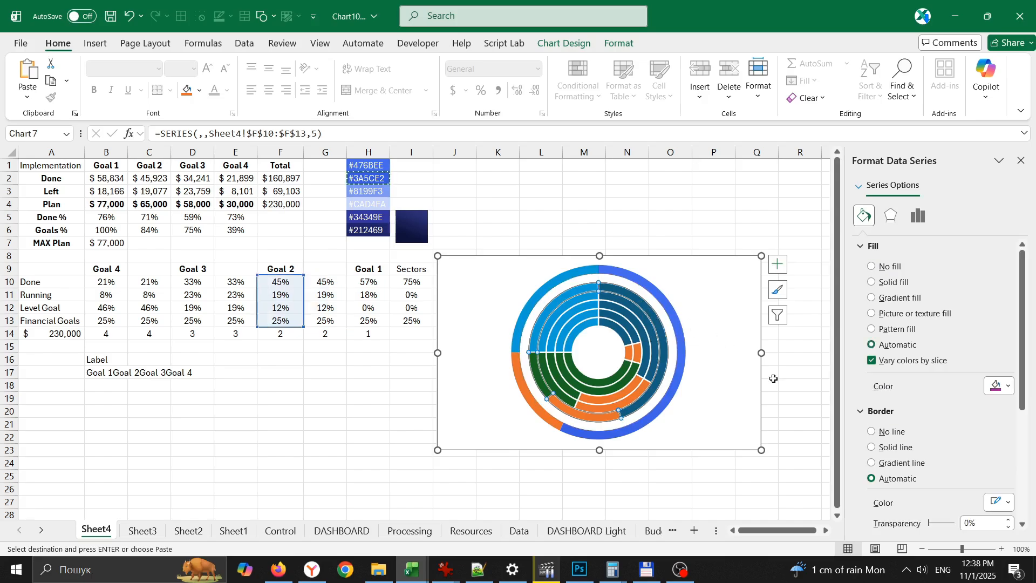
pyautogui.click(882, 433)
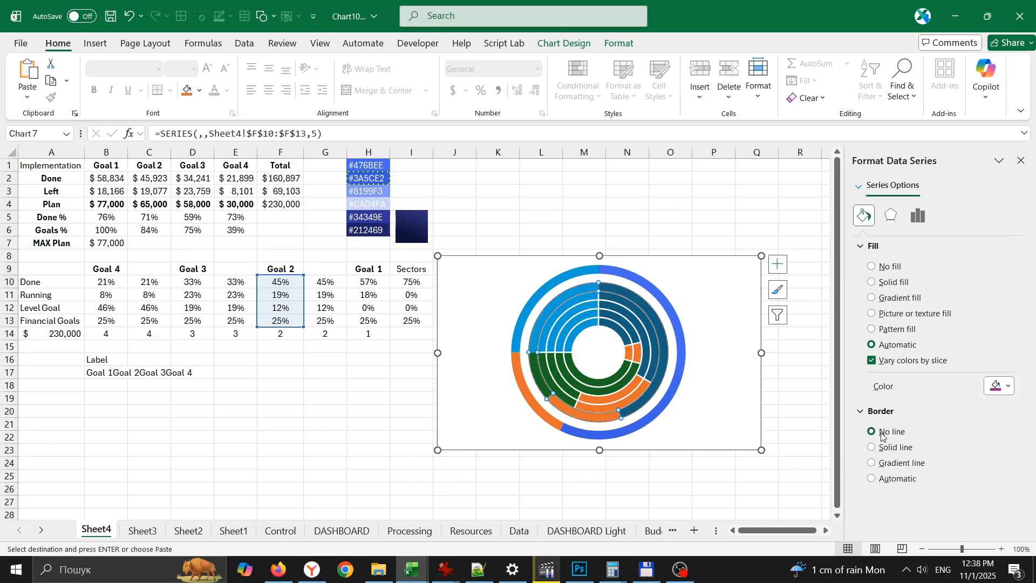
pyautogui.click(614, 294)
pyautogui.click(901, 299)
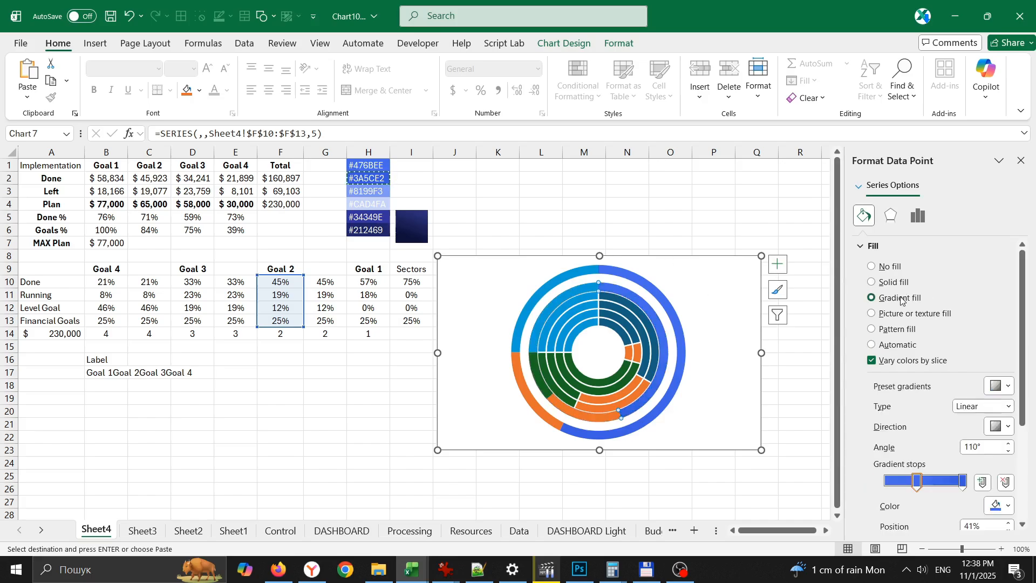
# - Set the column E ring to no fill and no border line, and apply the gradient fill to the Goal 3 ring's Done segment
pyautogui.click(610, 303)
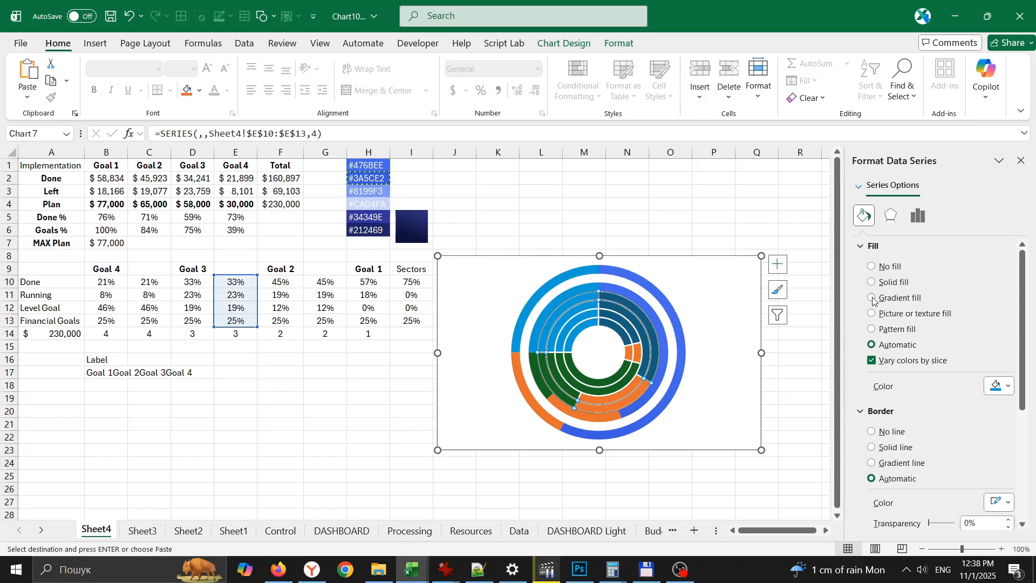
pyautogui.click(885, 267)
pyautogui.click(893, 400)
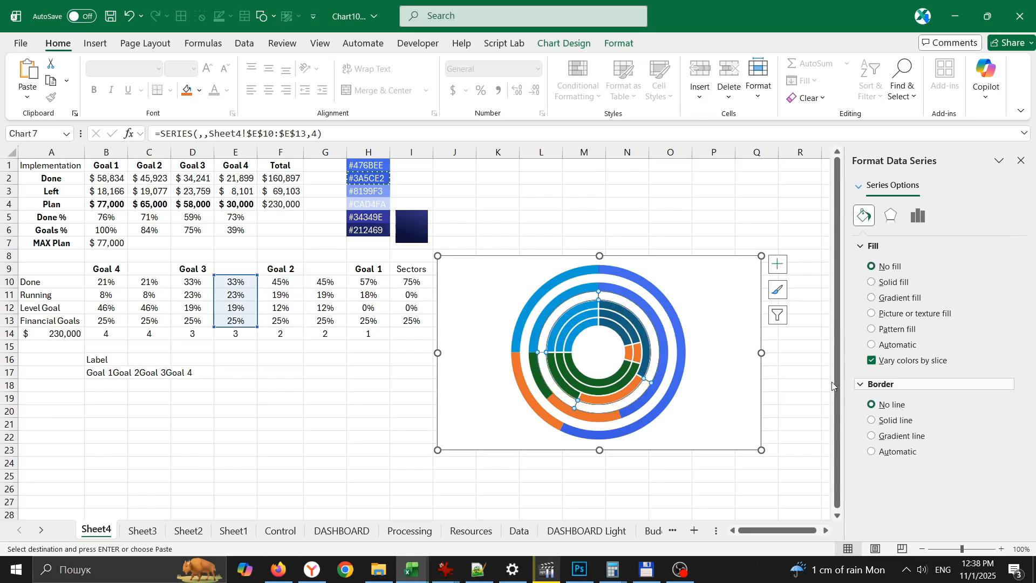
pyautogui.click(625, 322)
pyautogui.click(624, 318)
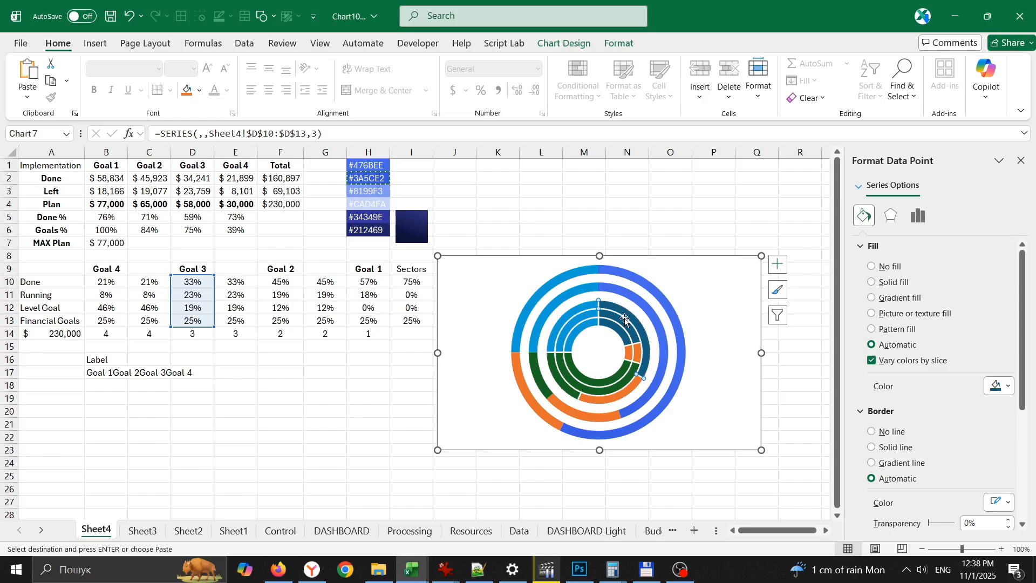
pyautogui.click(885, 300)
# - Set the ring between Goal 3 and Goal 4, from column C, to no fill and no border line
pyautogui.click(622, 323)
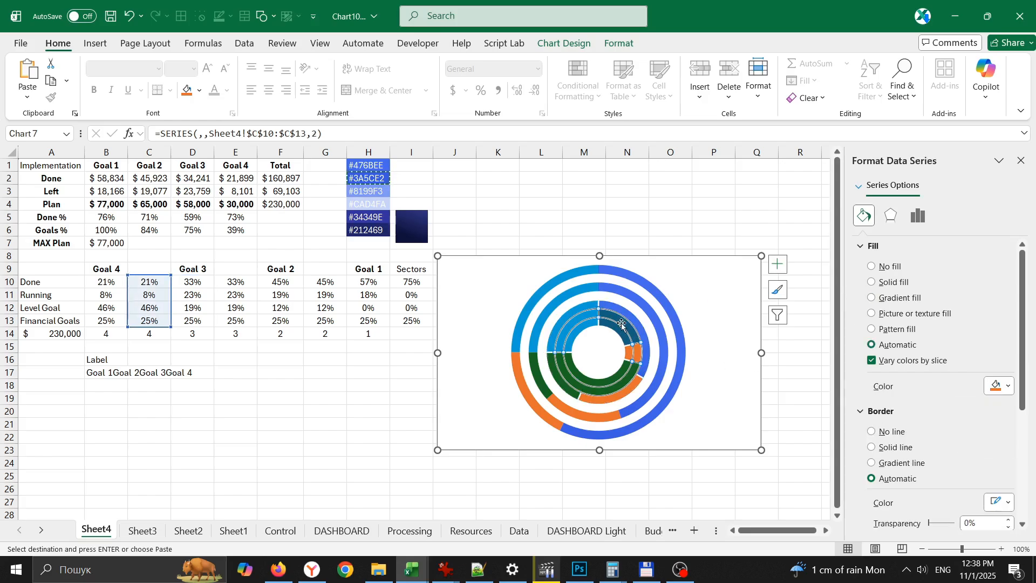
pyautogui.click(890, 432)
pyautogui.click(887, 266)
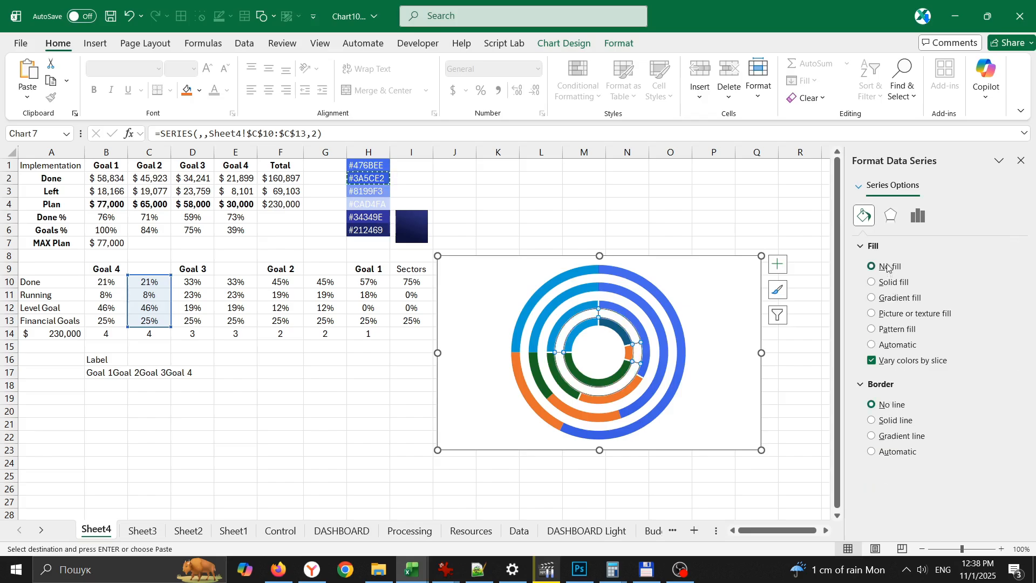
# - Remove the borders from the Goal 4 and Goal 3 rings and apply the gradient fill to Goal 4's Done segment
pyautogui.click(620, 336)
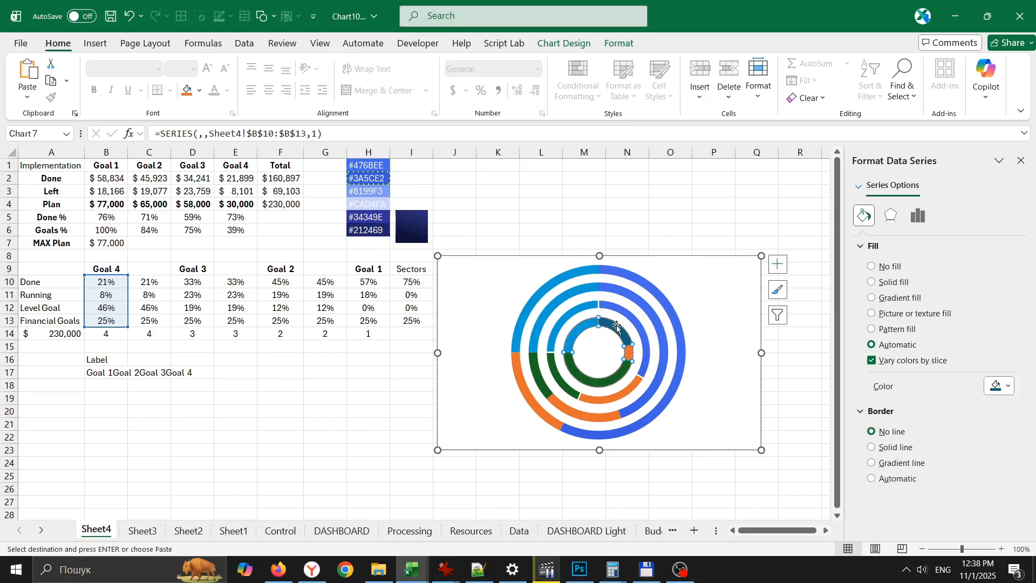
pyautogui.click(616, 326)
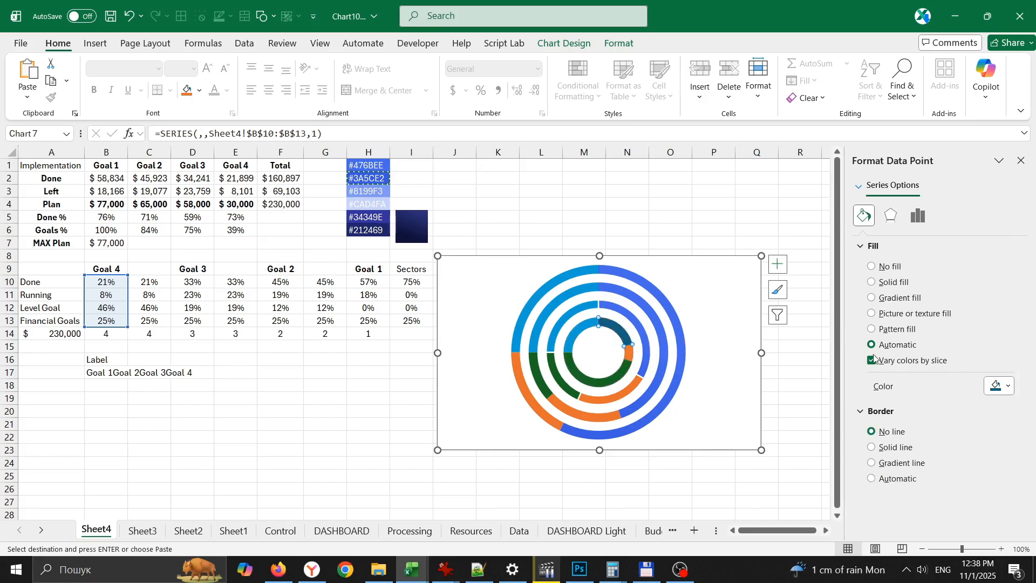
pyautogui.click(899, 298)
pyautogui.click(631, 315)
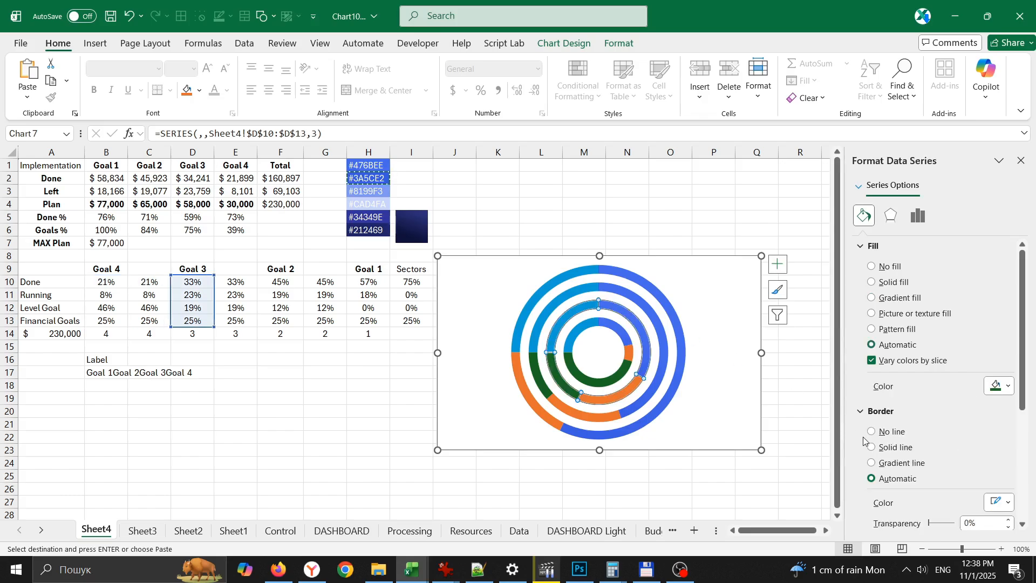
# - Set the 25% Financial Goals segments of the Goal 1 and Goal 2 rings to no fill
pyautogui.click(585, 274)
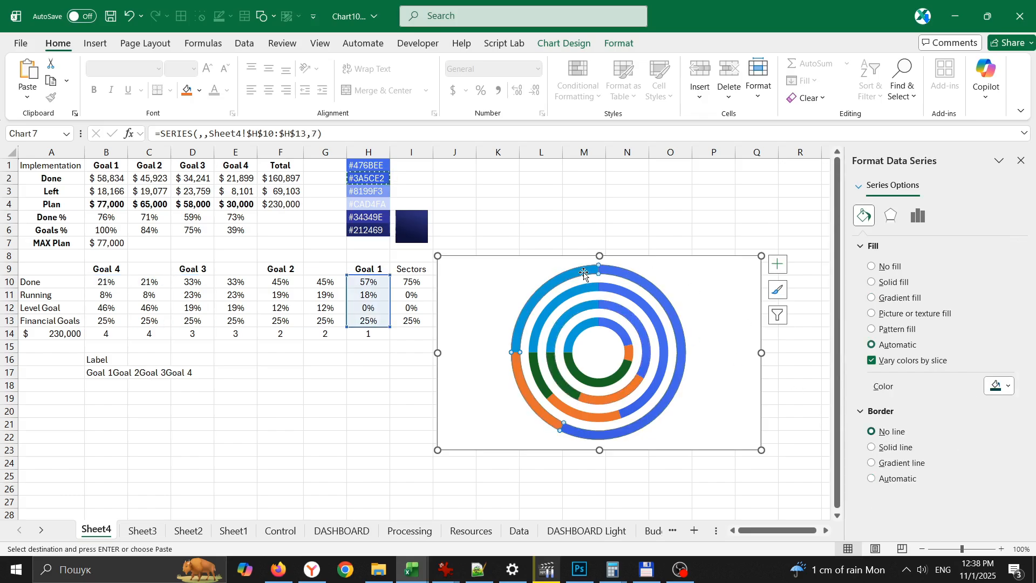
pyautogui.click(584, 274)
pyautogui.click(885, 268)
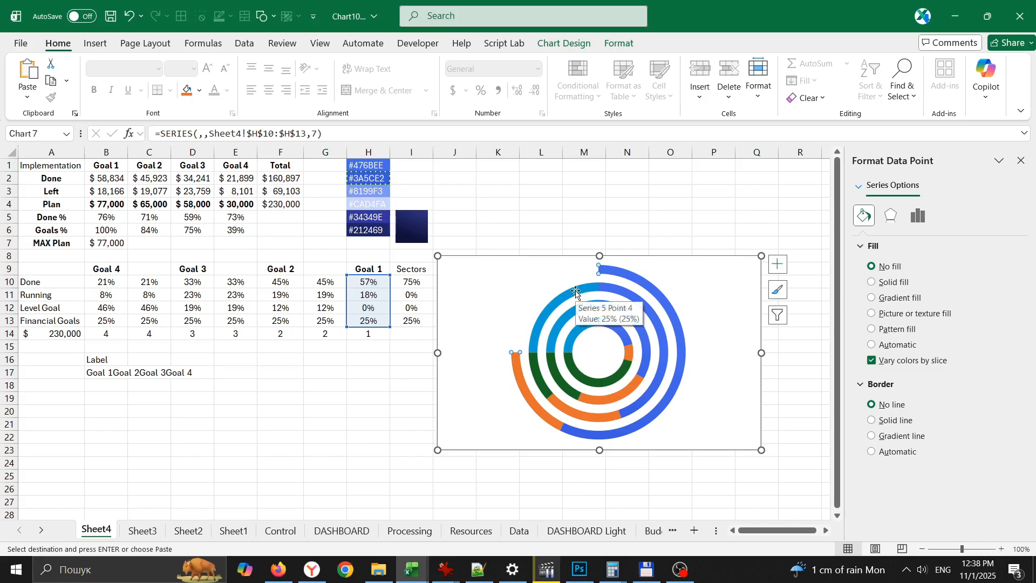
pyautogui.click(578, 289)
pyautogui.click(577, 290)
pyautogui.click(886, 268)
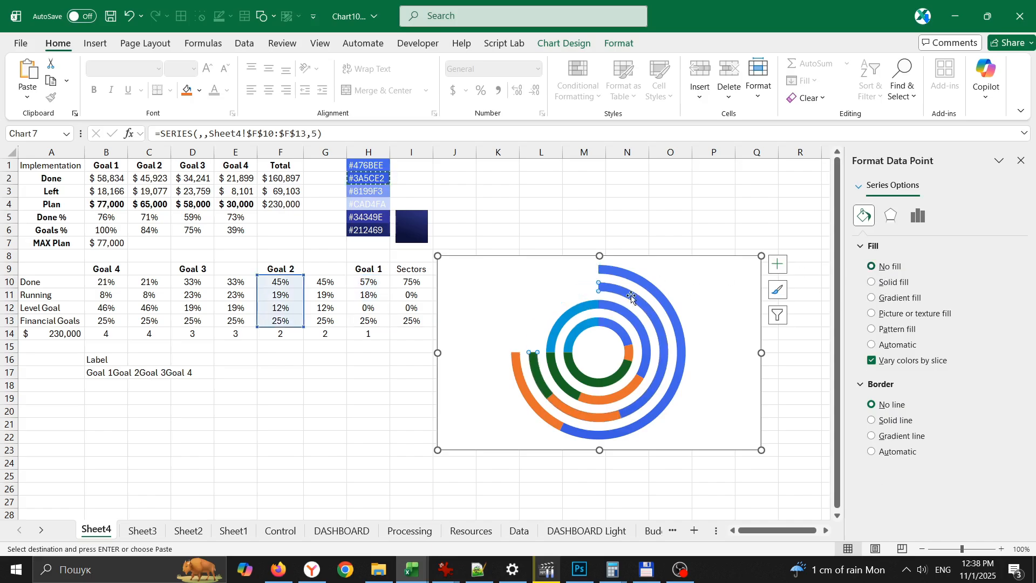
# - Set the 25% Financial Goals segments of the Goal 3 and Goal 4 rings to no fill
pyautogui.click(588, 303)
pyautogui.click(589, 303)
pyautogui.click(884, 269)
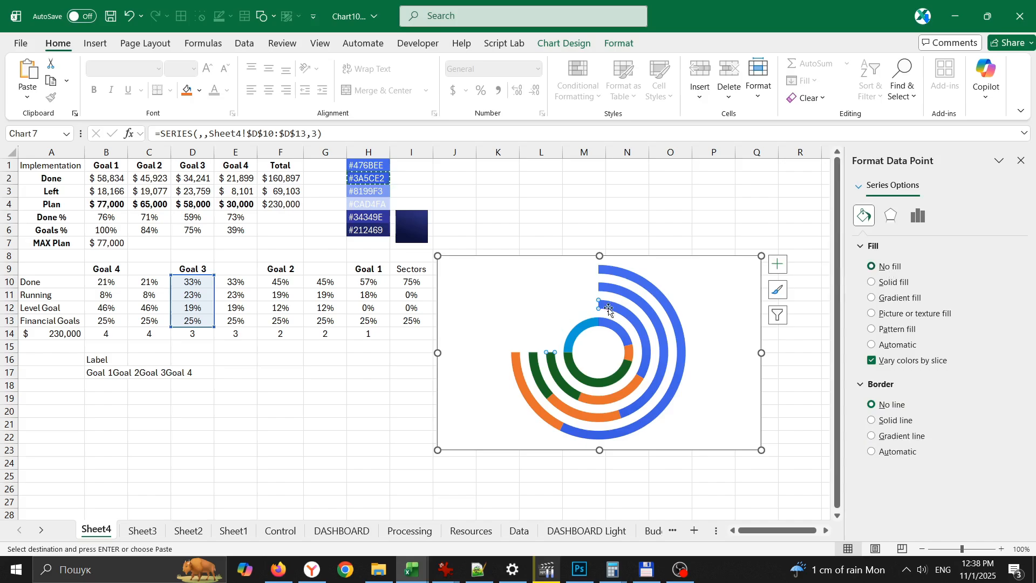
pyautogui.click(590, 323)
pyautogui.click(589, 323)
pyautogui.click(589, 324)
pyautogui.click(890, 267)
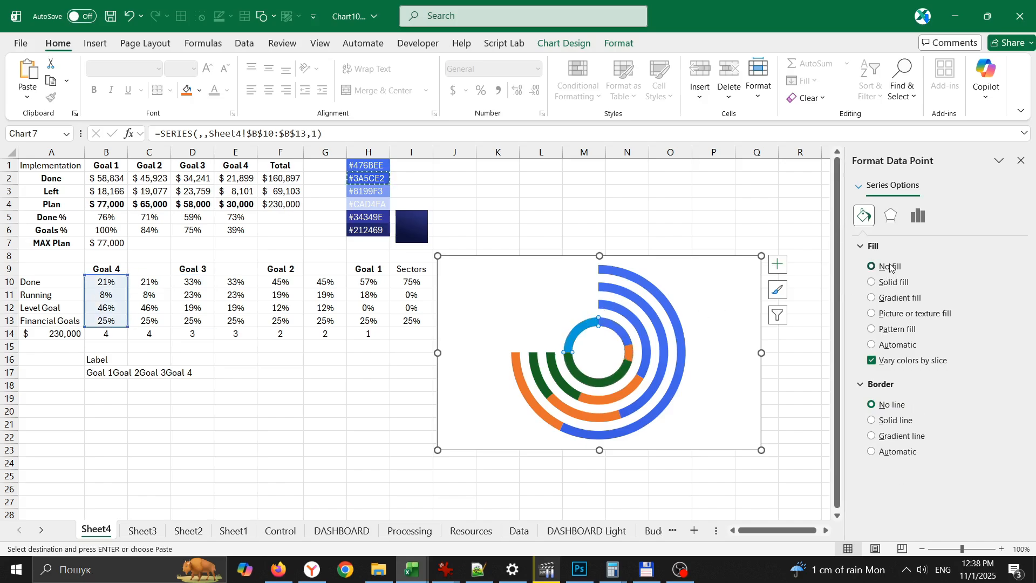
# - Give the Goal 4 ring's Running segment a solid fill with the hex colour #8199F3 from H3
pyautogui.click(365, 188)
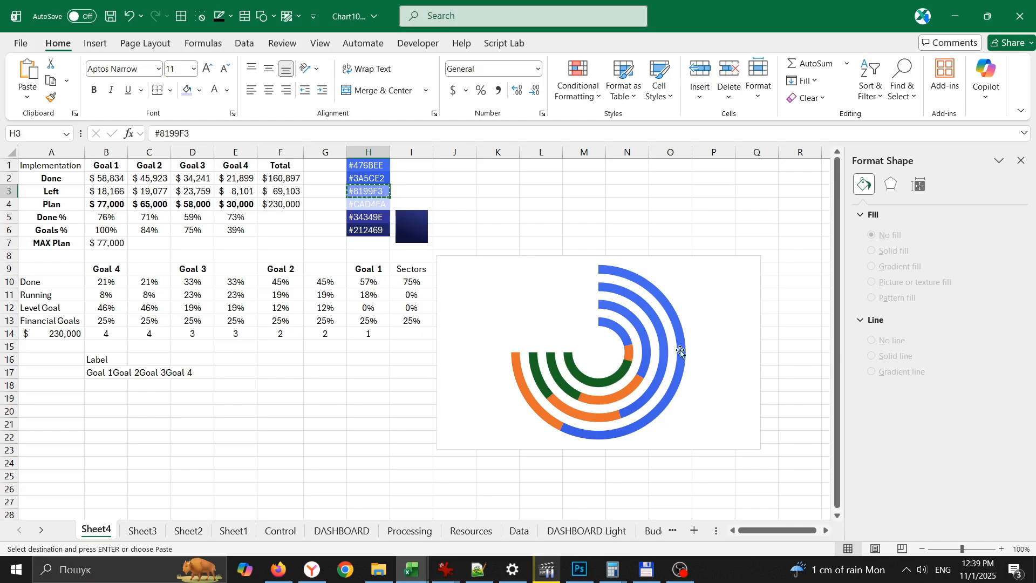
pyautogui.click(632, 354)
pyautogui.click(632, 354)
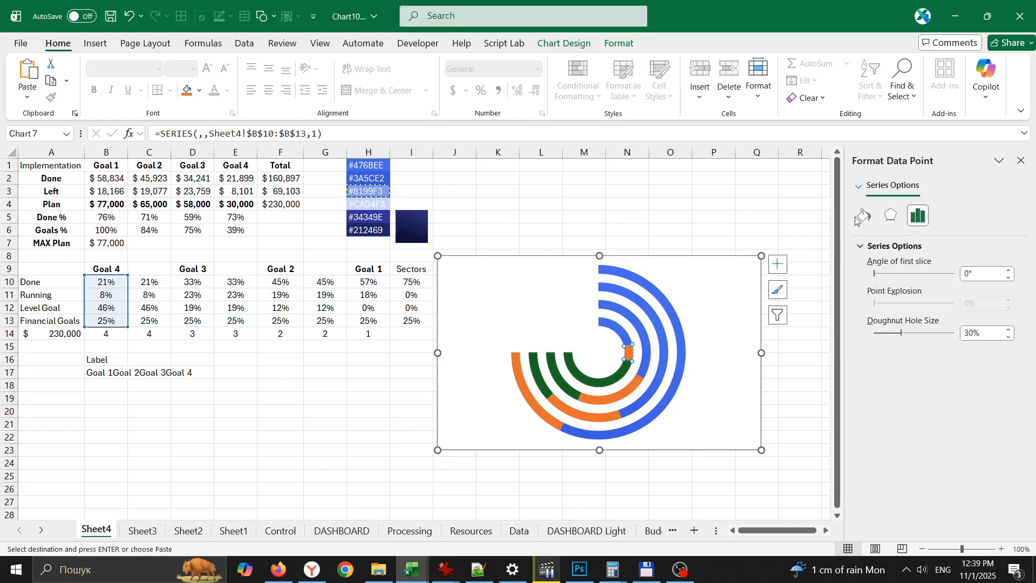
pyautogui.click(864, 216)
pyautogui.click(1001, 386)
pyautogui.click(960, 367)
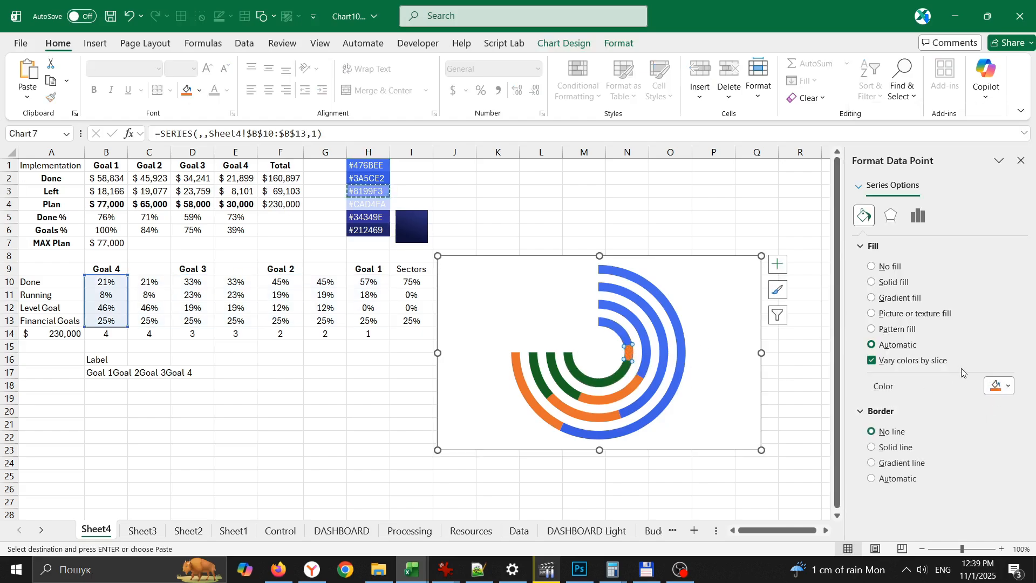
pyautogui.doubleClick(742, 409)
pyautogui.write('#8199F3')
pyautogui.press('Return')
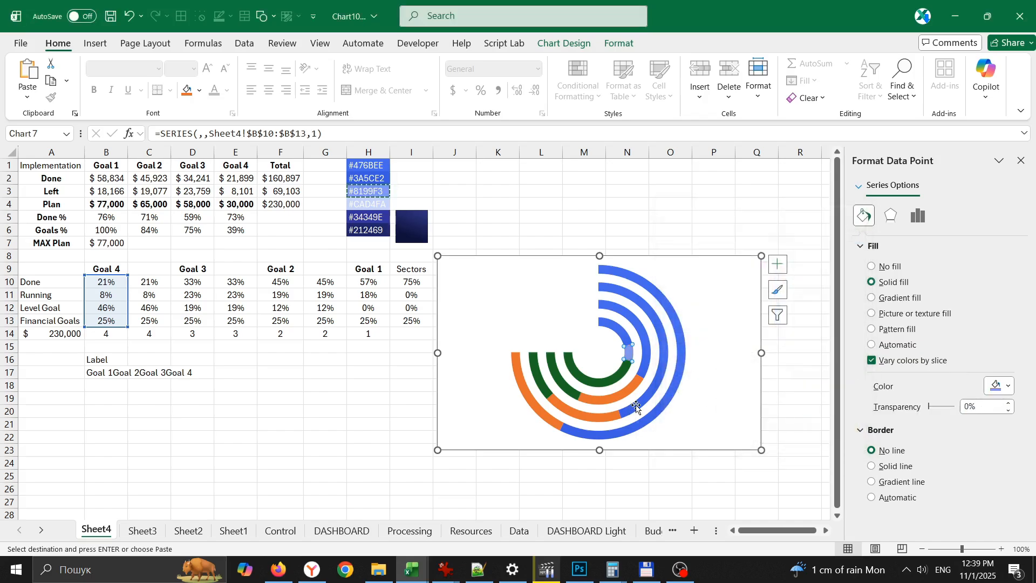
# - Apply the same #8199F3 solid fill to the Running segments of the Goal 3, Goal 2 and Goal 1 rings
pyautogui.click(630, 387)
pyautogui.click(630, 387)
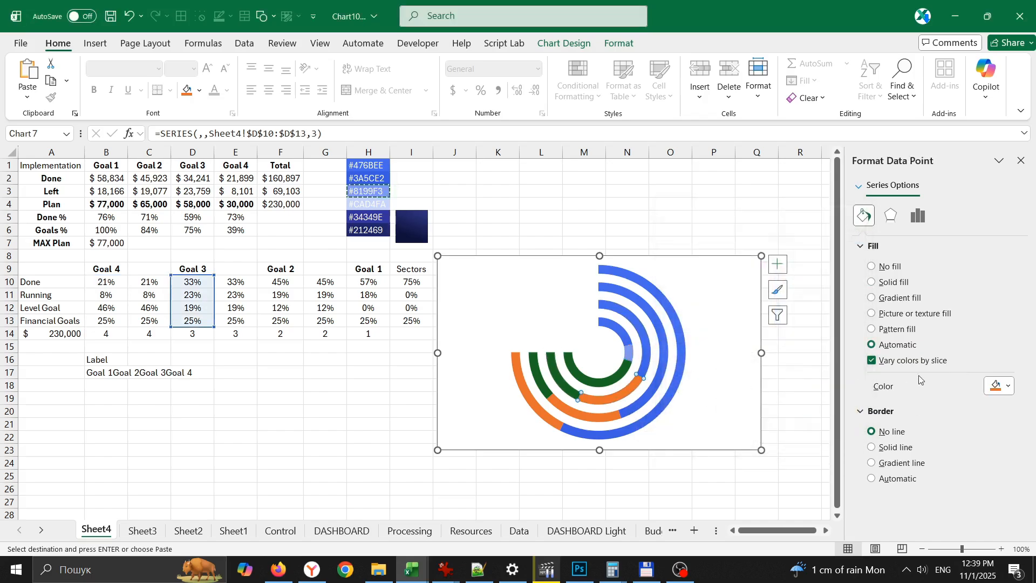
pyautogui.click(1001, 385)
pyautogui.click(858, 343)
pyautogui.click(620, 415)
pyautogui.click(620, 415)
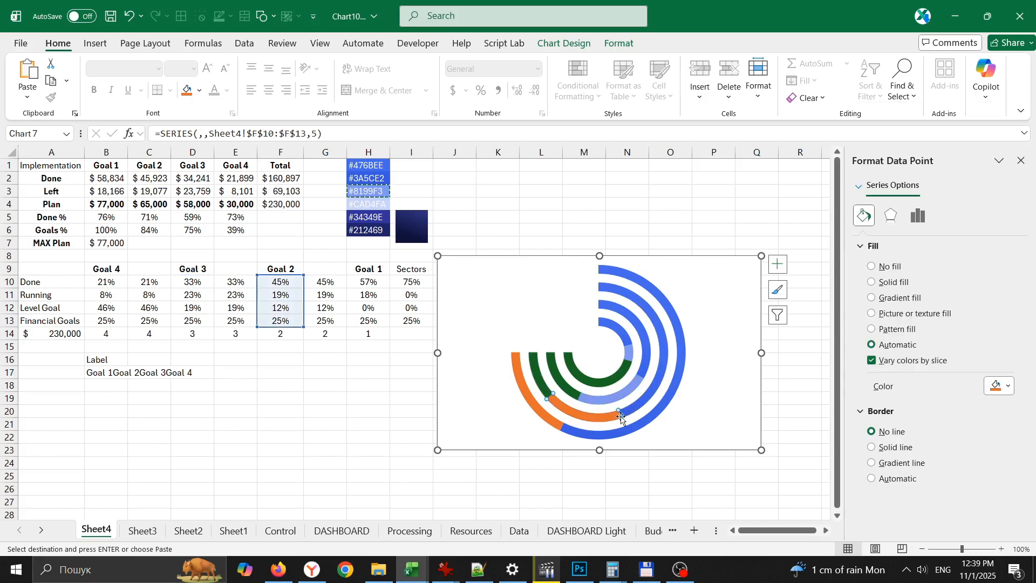
pyautogui.click(1001, 385)
pyautogui.click(857, 344)
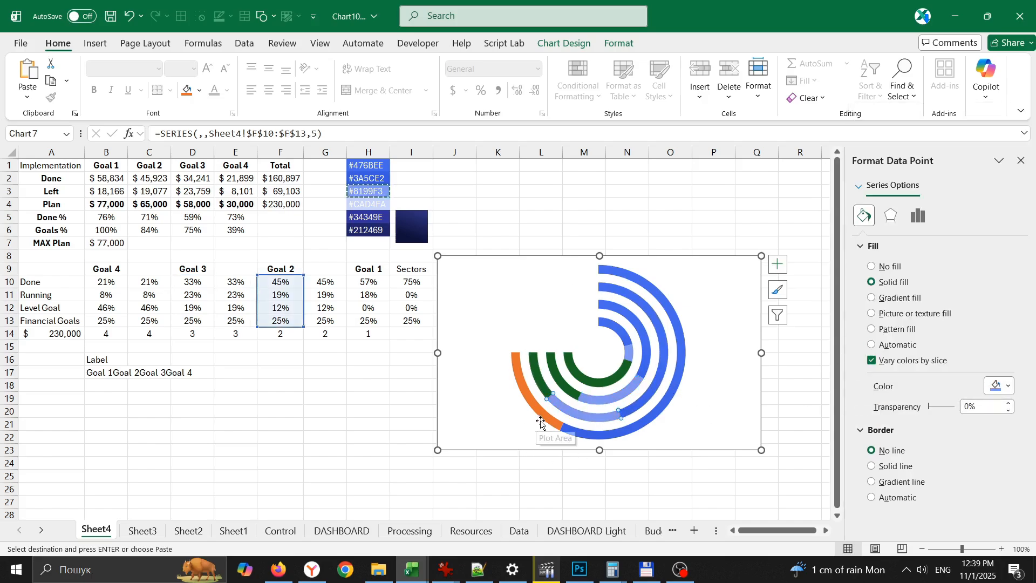
pyautogui.click(546, 417)
pyautogui.click(547, 417)
pyautogui.click(546, 417)
pyautogui.click(1000, 385)
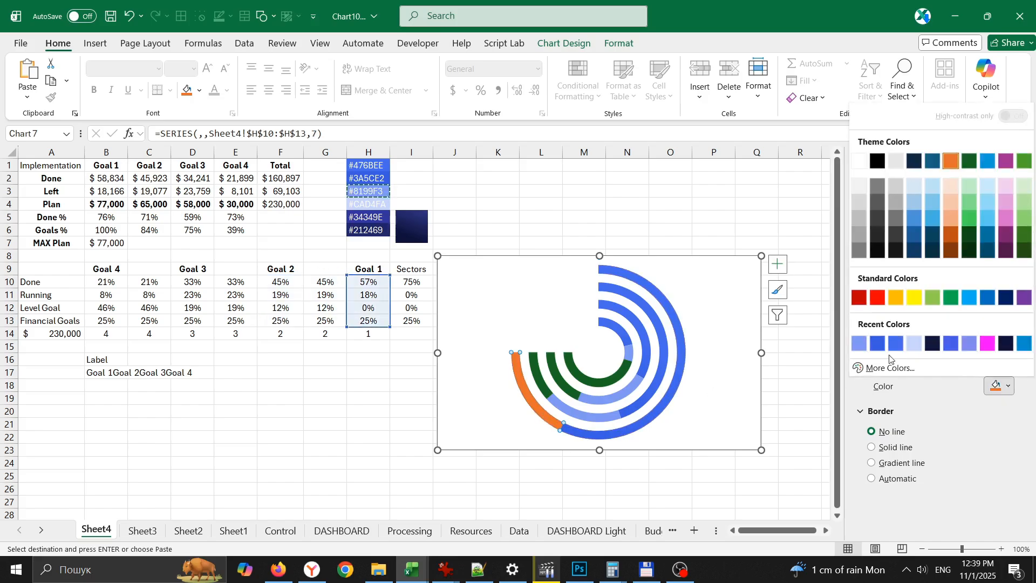
pyautogui.click(858, 344)
# - Fill the Goal 4 ring's Level Goal segment with #CAD4FA from H4 at 80% transparency
pyautogui.click(368, 204)
pyautogui.hotkey('ctrl', 'c')
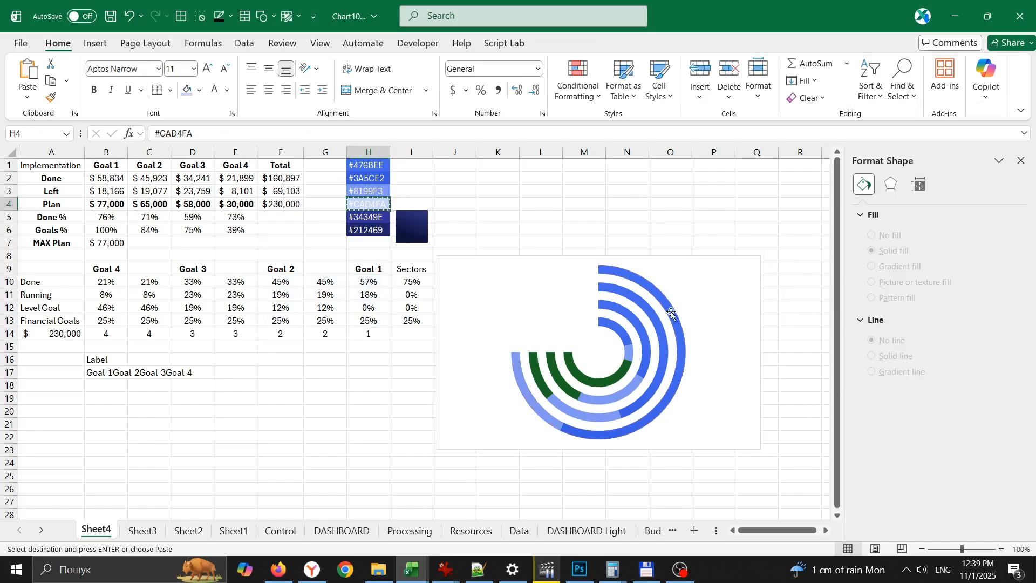
pyautogui.click(630, 352)
pyautogui.click(627, 362)
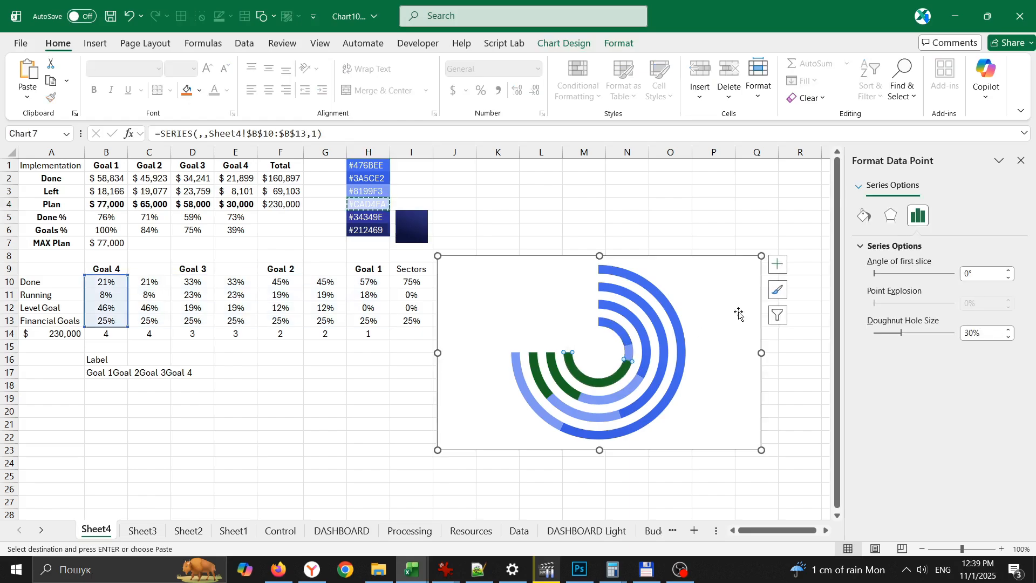
pyautogui.click(864, 217)
pyautogui.click(999, 384)
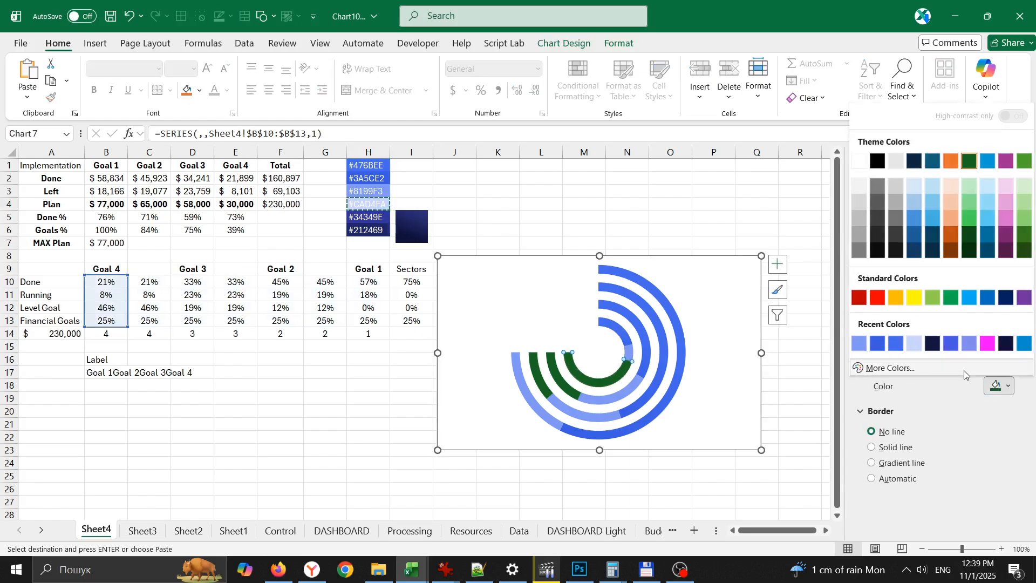
pyautogui.click(885, 365)
pyautogui.moveTo(755, 408); pyautogui.dragTo(699, 414)
pyautogui.hotkey('ctrl', 'v')
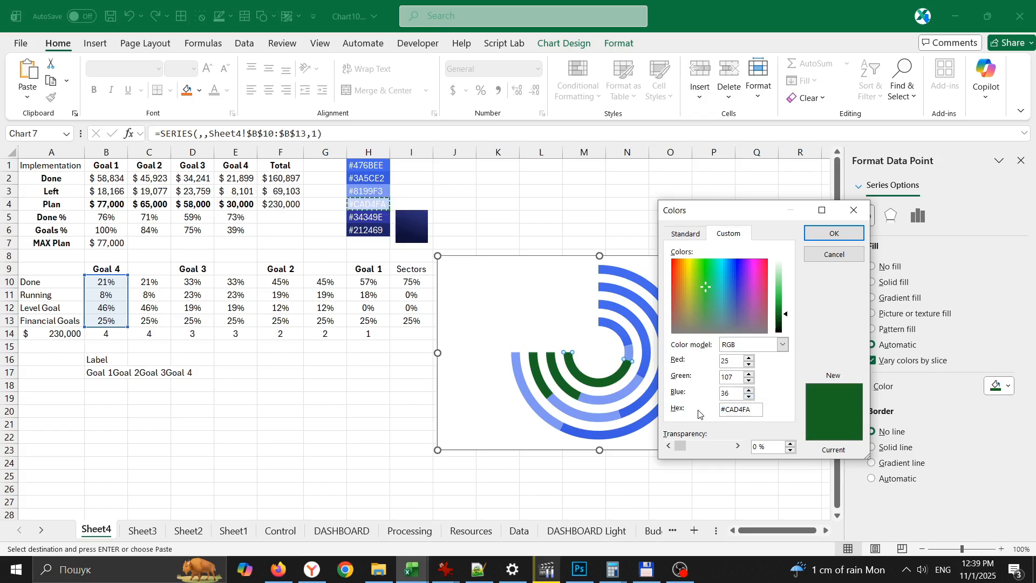
pyautogui.press('Return')
pyautogui.click(905, 410)
pyautogui.write('80')
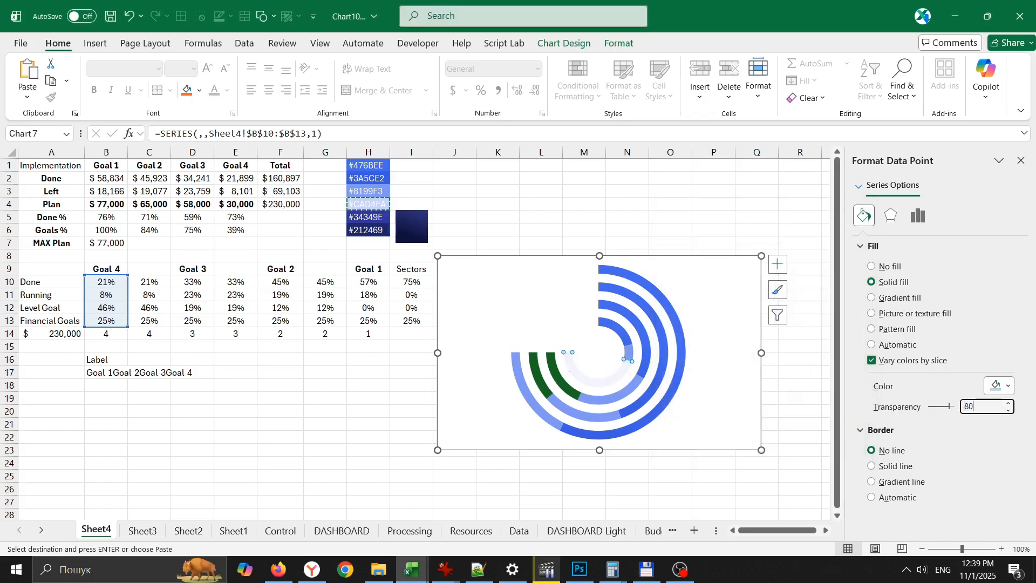
# - Fill the Goal 3 ring's Level Goal segment with the recent colour #CAD4FA at 80% transparency
pyautogui.click(556, 380)
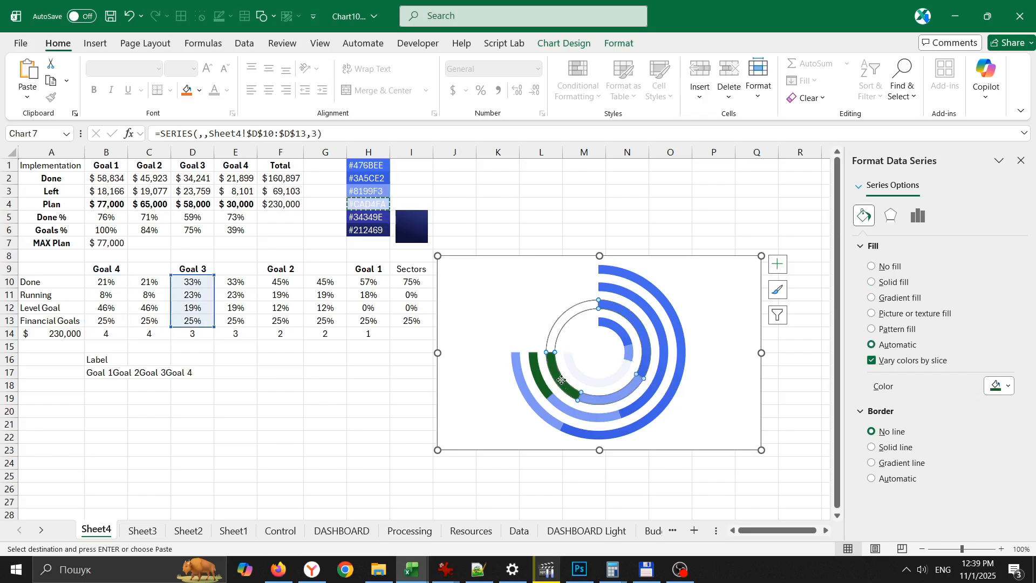
pyautogui.click(564, 381)
pyautogui.click(1002, 387)
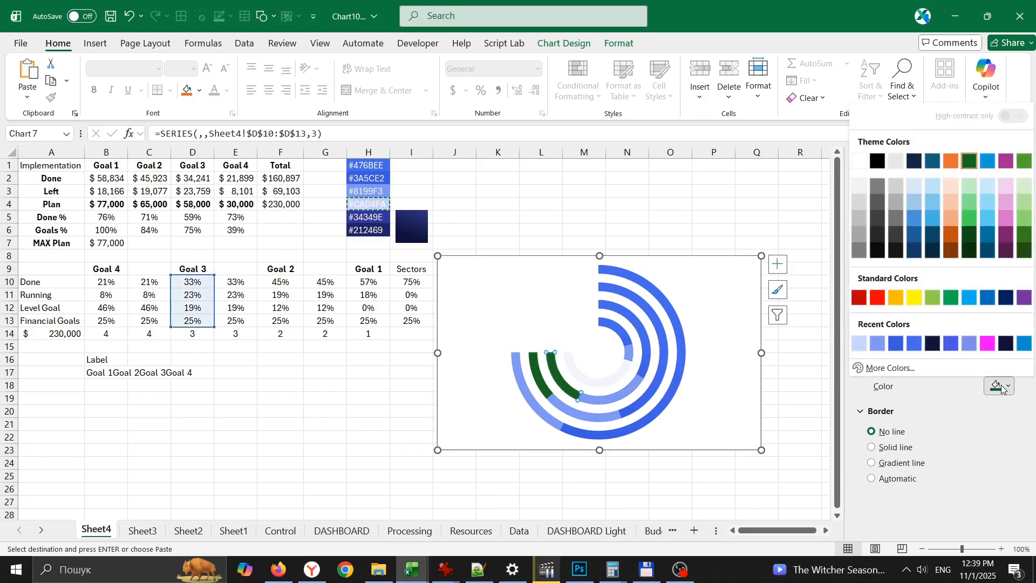
pyautogui.click(859, 345)
pyautogui.click(911, 404)
pyautogui.write('80')
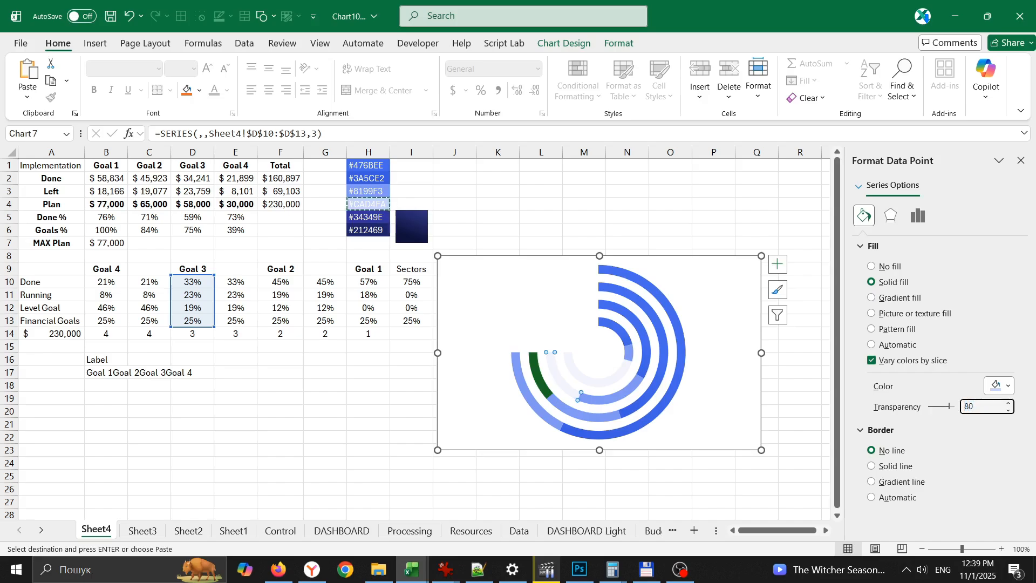
# - Fill the Goal 2 ring's Level Goal segment with the recent colour #CAD4FA at 80% transparency
pyautogui.click(537, 381)
pyautogui.click(537, 381)
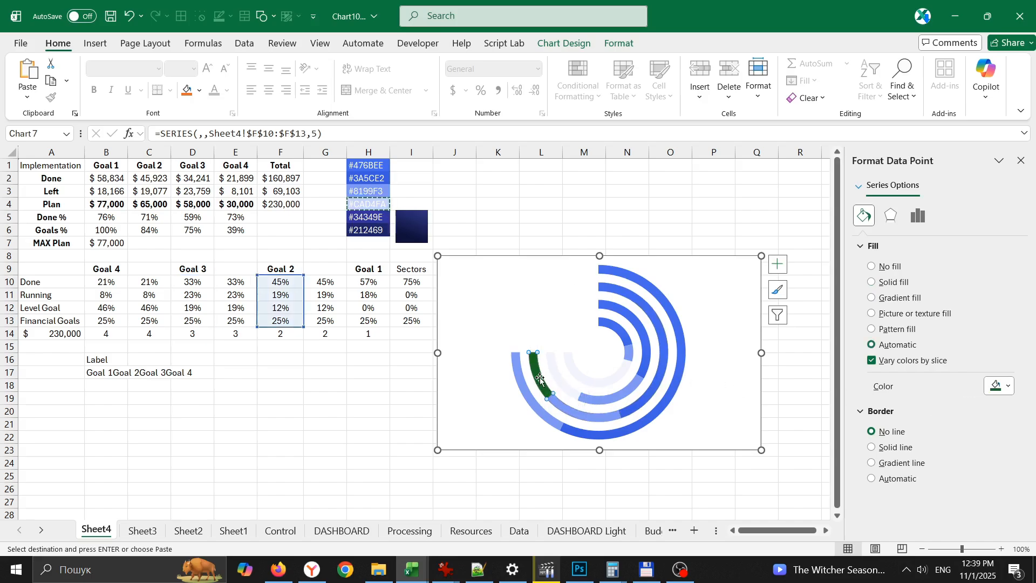
pyautogui.click(1006, 386)
pyautogui.click(858, 347)
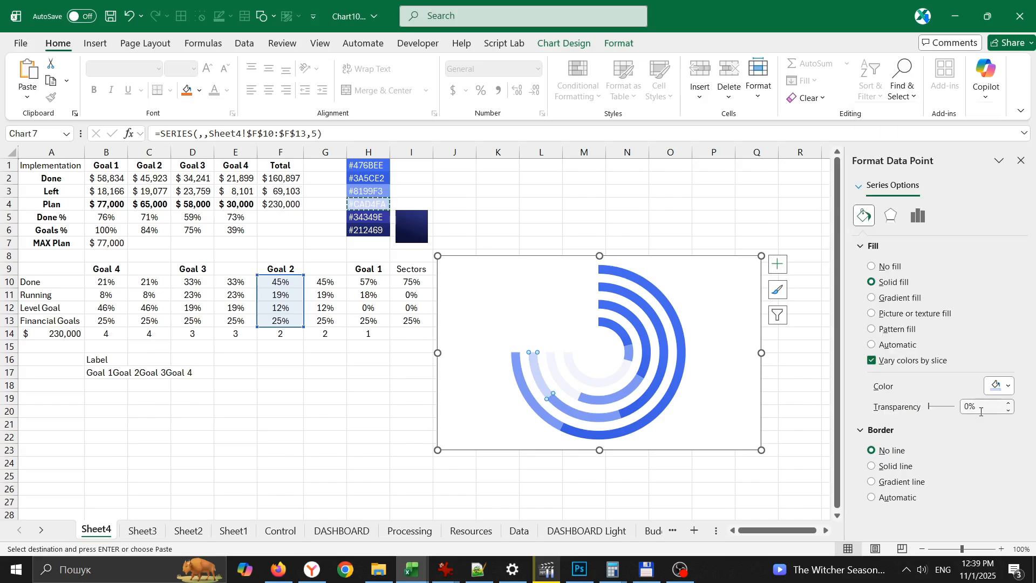
pyautogui.click(914, 407)
pyautogui.write('80')
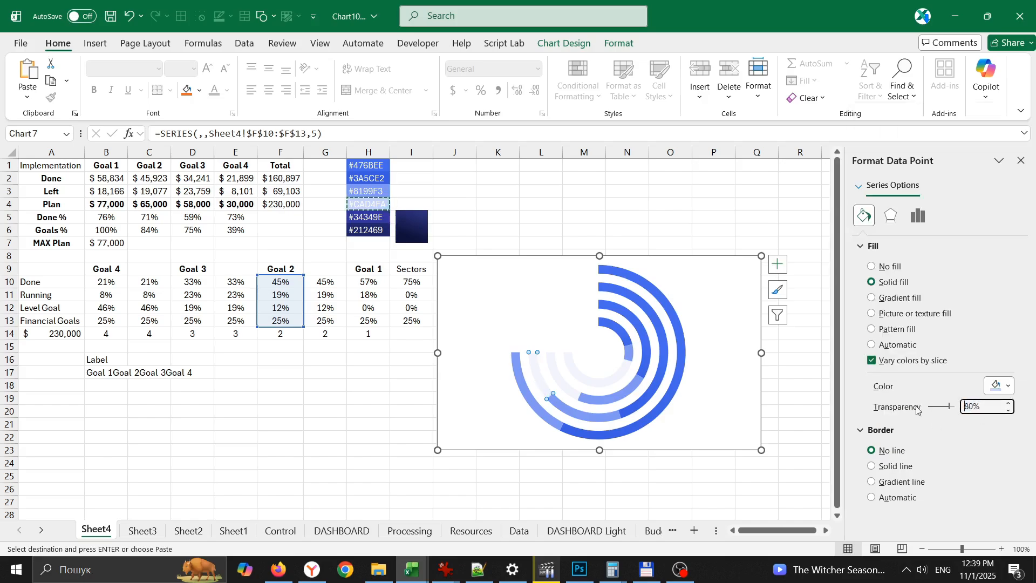
# - Draw a rounded rectangle about 8.24" wide and 4.02" high over the lower part of the data and the chart
pyautogui.click(694, 257)
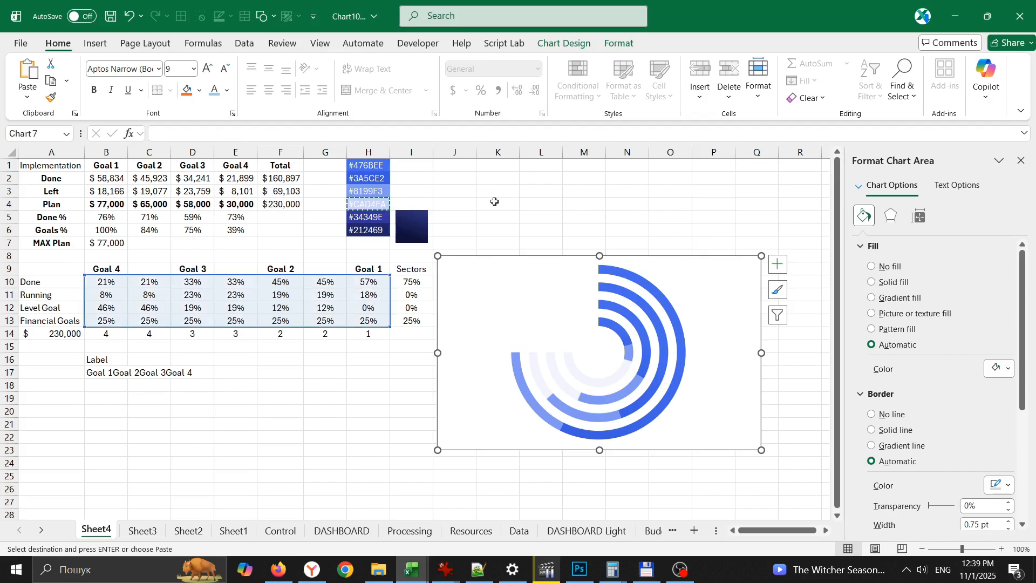
pyautogui.click(459, 217)
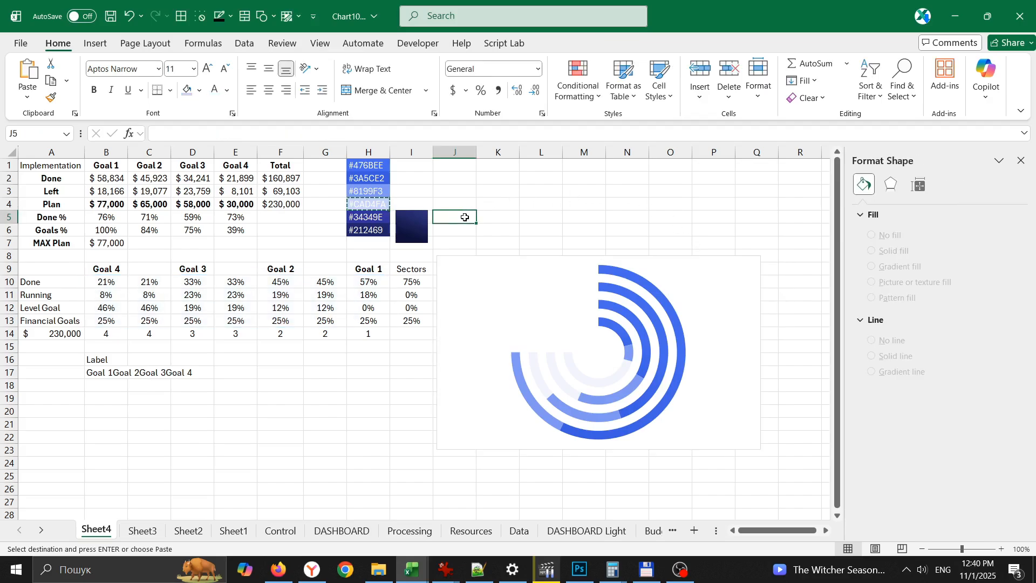
pyautogui.click(94, 43)
pyautogui.click(214, 82)
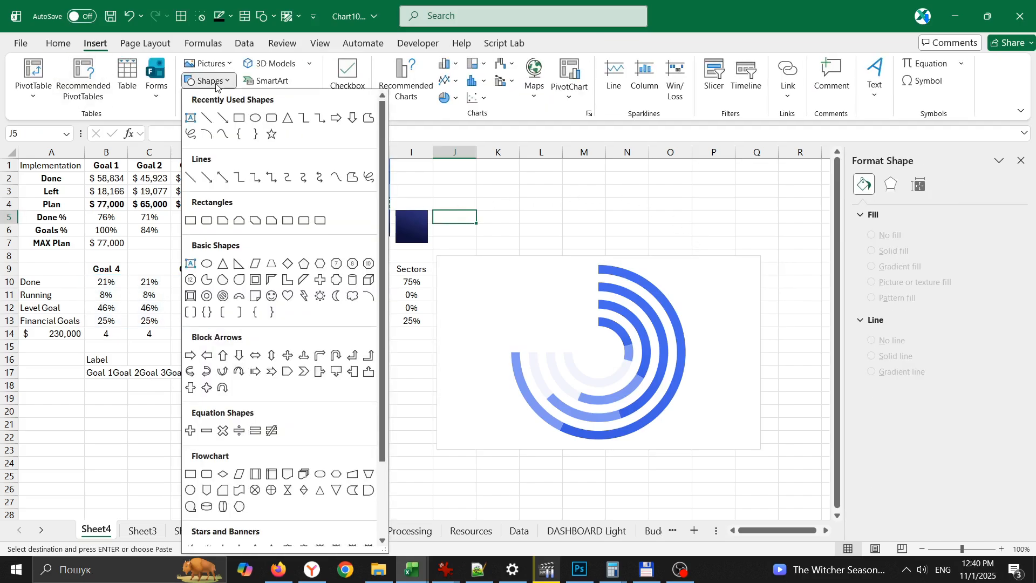
pyautogui.click(274, 124)
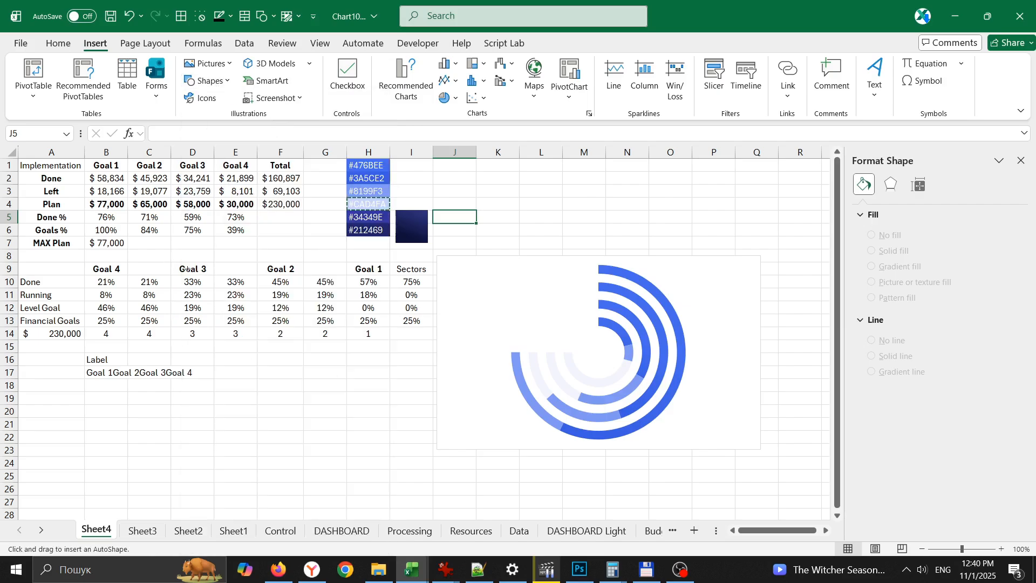
pyautogui.moveTo(187, 269)
pyautogui.mouseDown()
pyautogui.moveTo(590, 499)
pyautogui.moveTo(721, 509)
pyautogui.mouseUp()
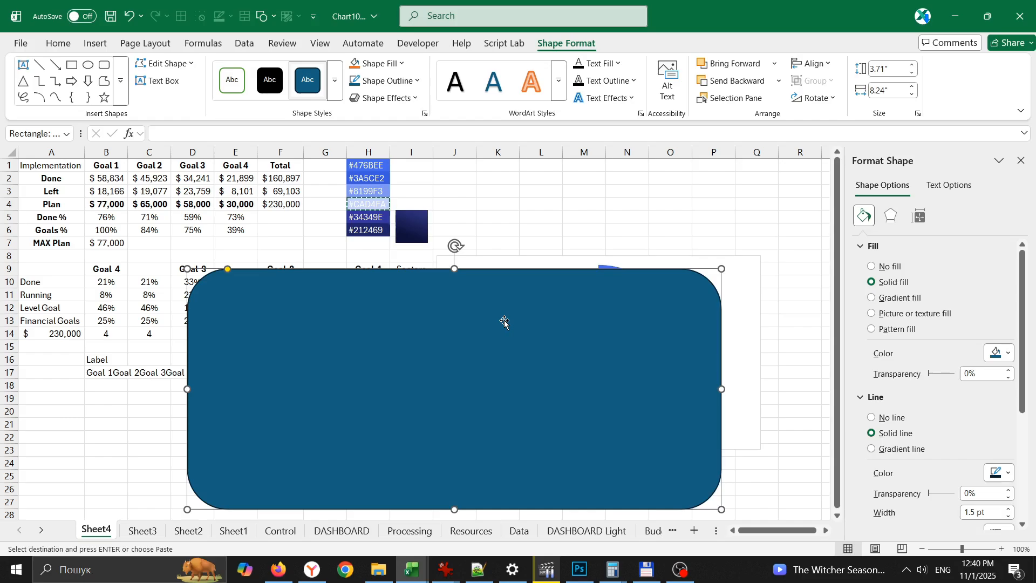
pyautogui.moveTo(452, 268); pyautogui.dragTo(454, 249)
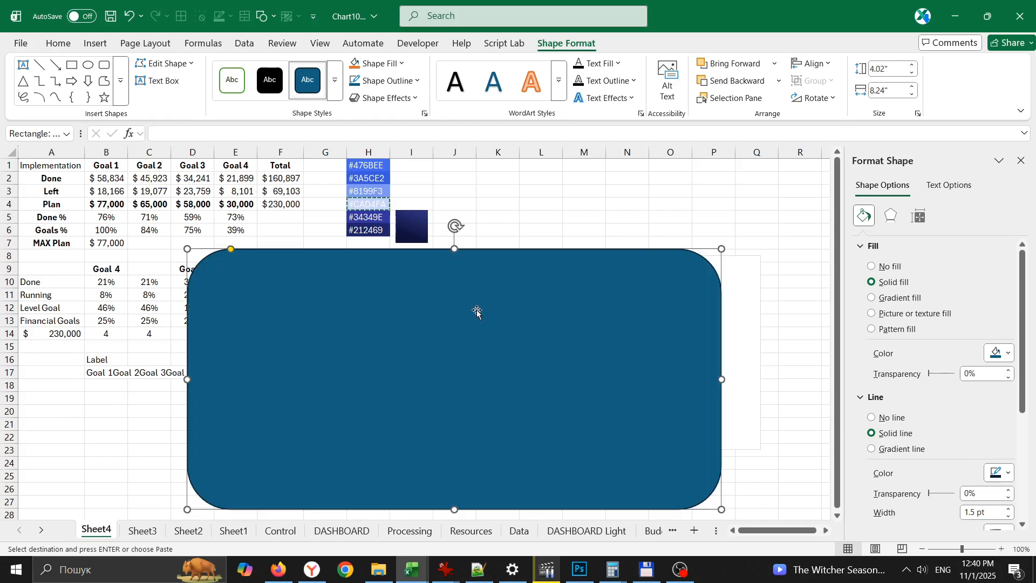
# - Fill the rounded rectangle with the same dark blue 110° linear gradient as the small sample square beside the colour codes
pyautogui.click(416, 228)
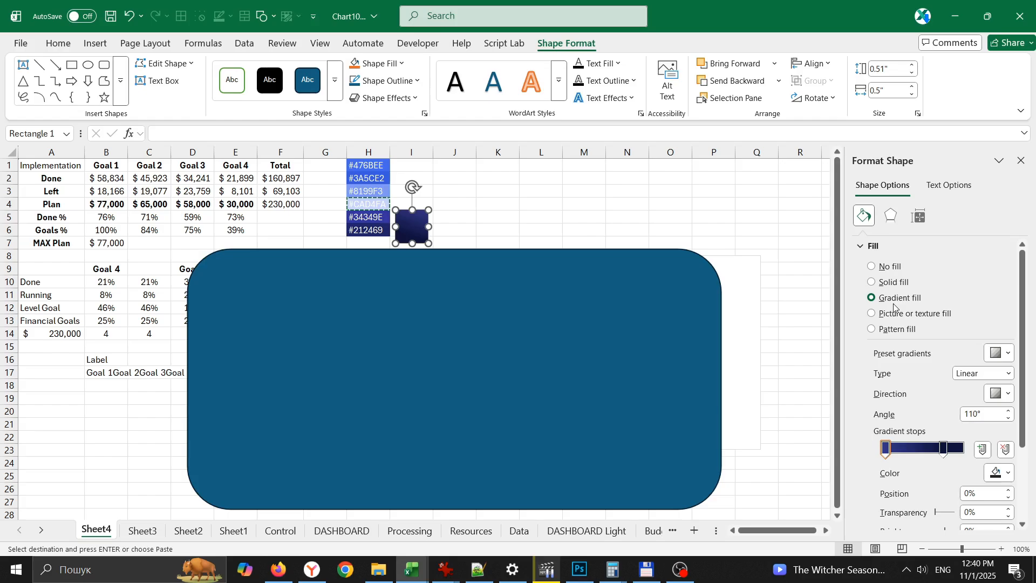
pyautogui.click(590, 305)
pyautogui.click(909, 299)
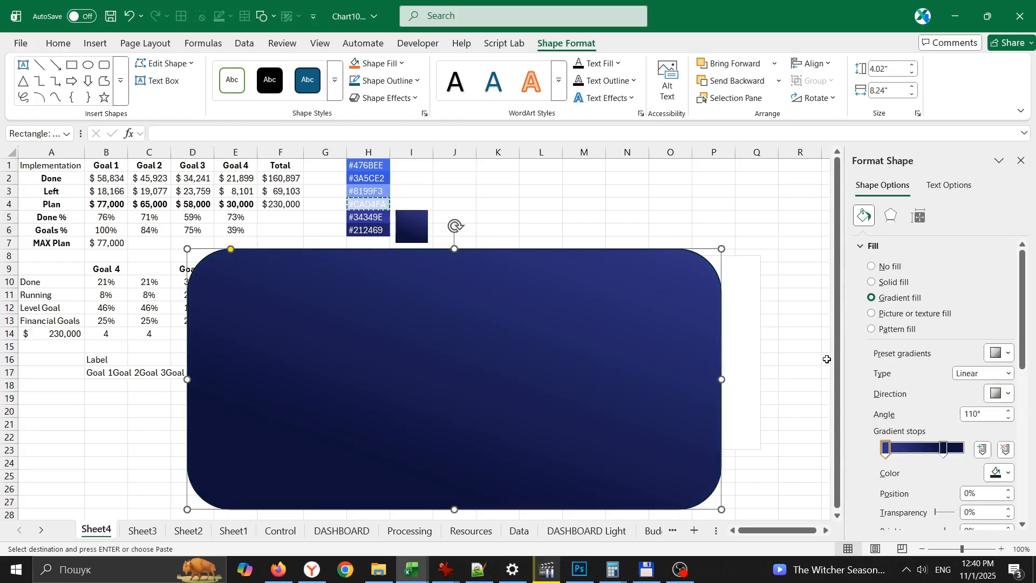
# - Bring Chart 7 in front of the rounded rectangle in the stacking order
pyautogui.click(733, 98)
pyautogui.click(873, 224)
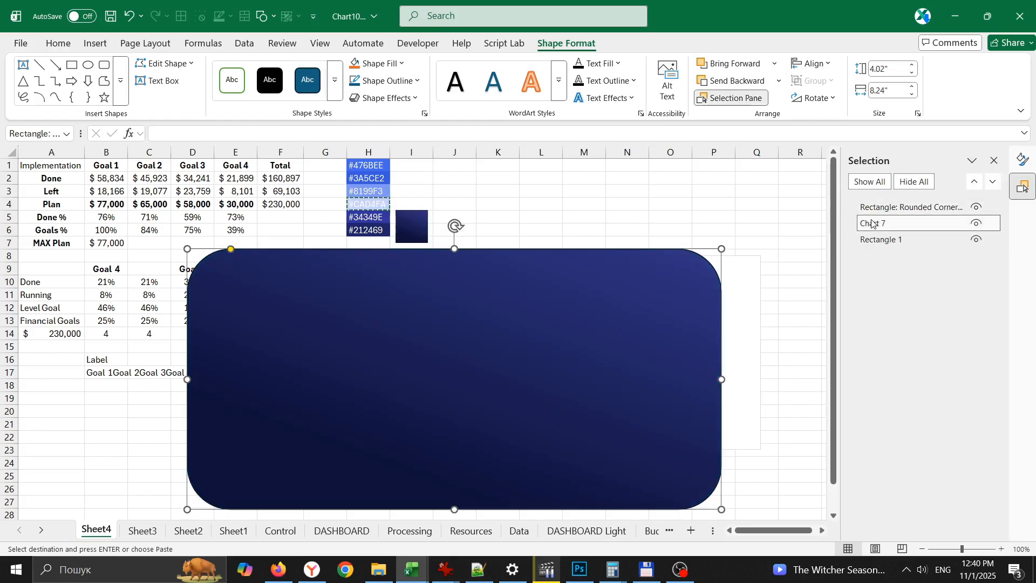
pyautogui.moveTo(874, 223); pyautogui.dragTo(875, 205)
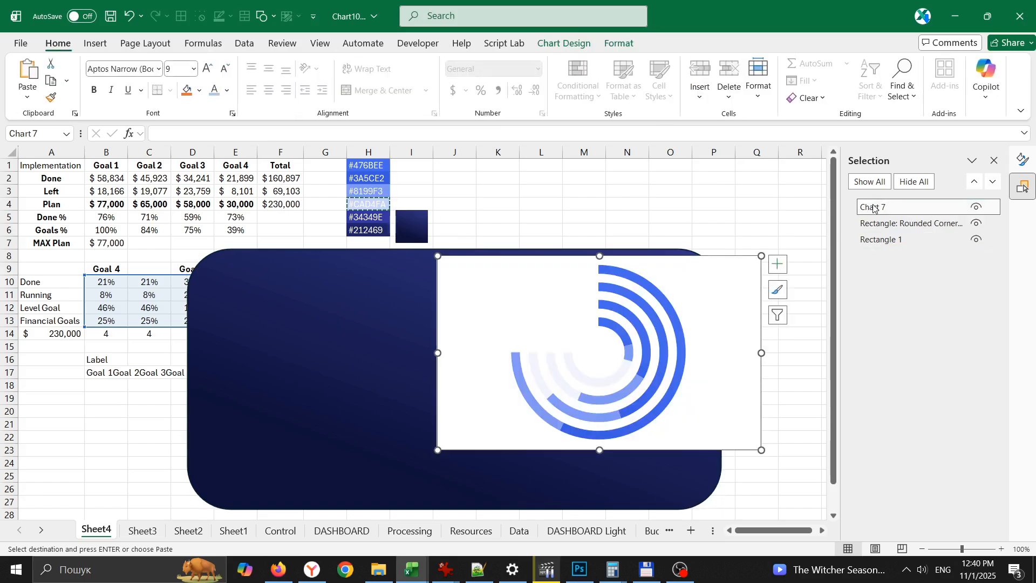
# - Remove the chart area's fill and border, and move the chart to the middle of the rounded rectangle
pyautogui.click(1022, 159)
pyautogui.click(845, 266)
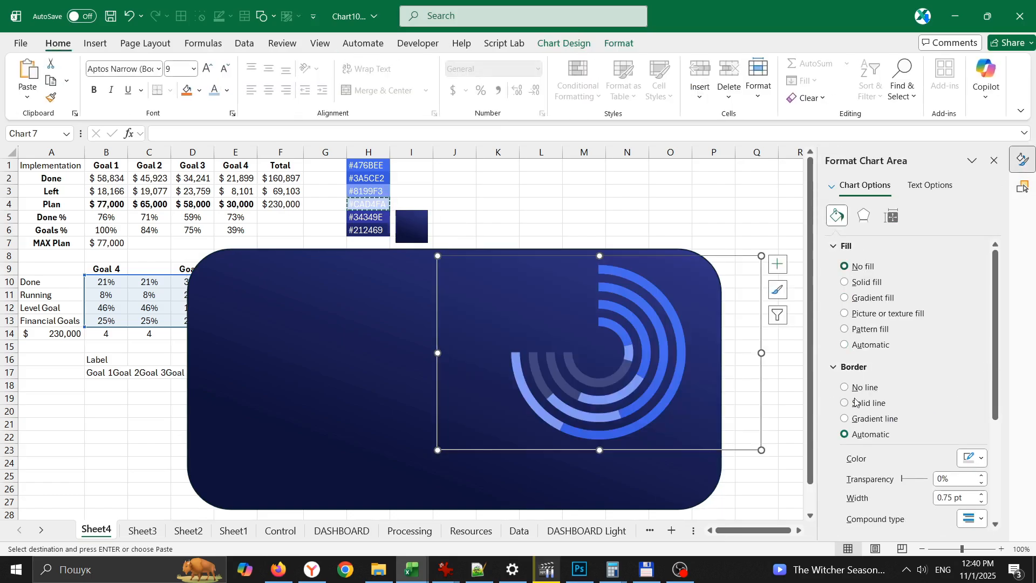
pyautogui.moveTo(722, 257); pyautogui.dragTo(580, 294)
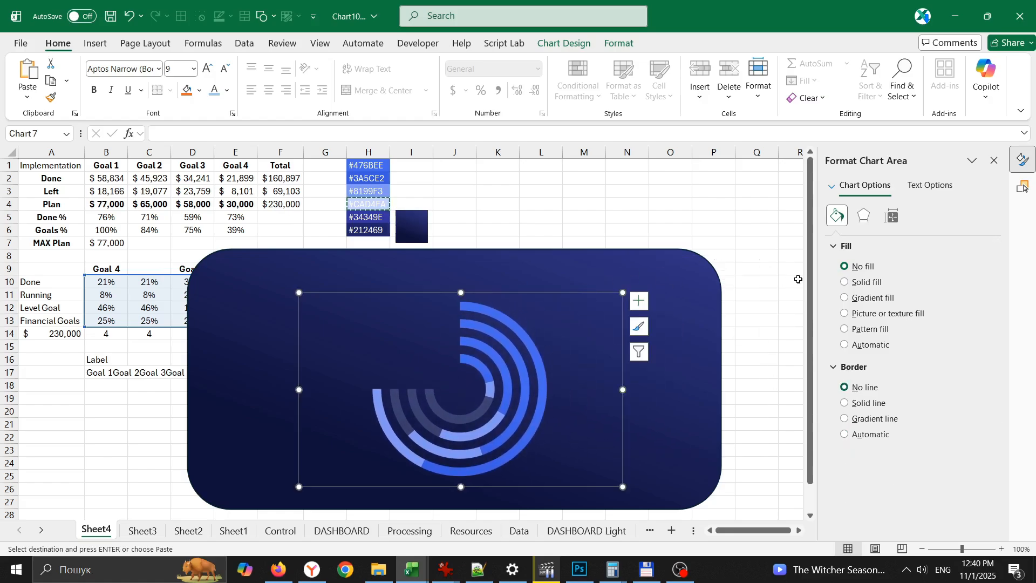
pyautogui.click(634, 217)
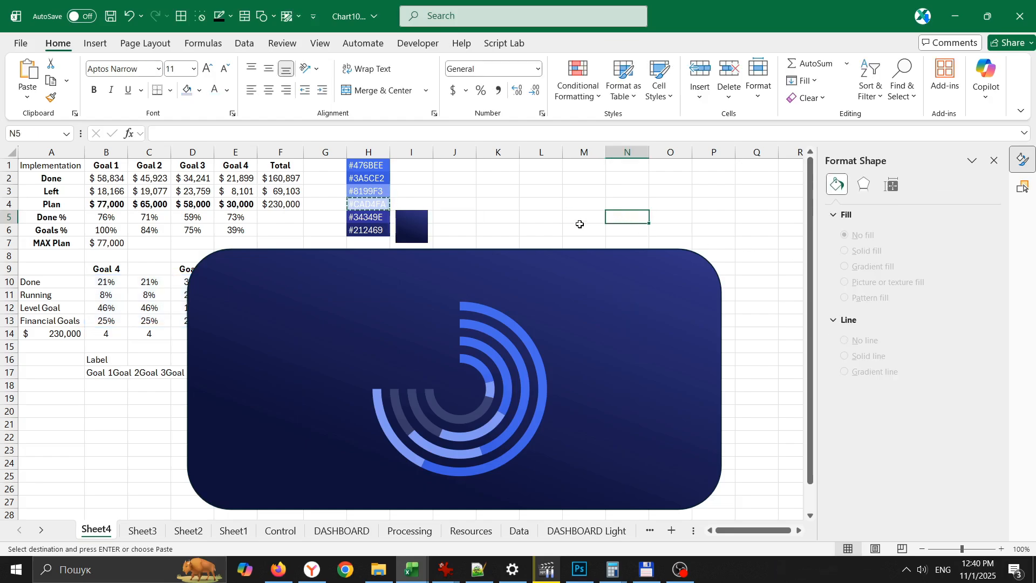
# - Draw a circle about 0.66" in diameter in the hole at the centre of the doughnut rings
pyautogui.click(95, 44)
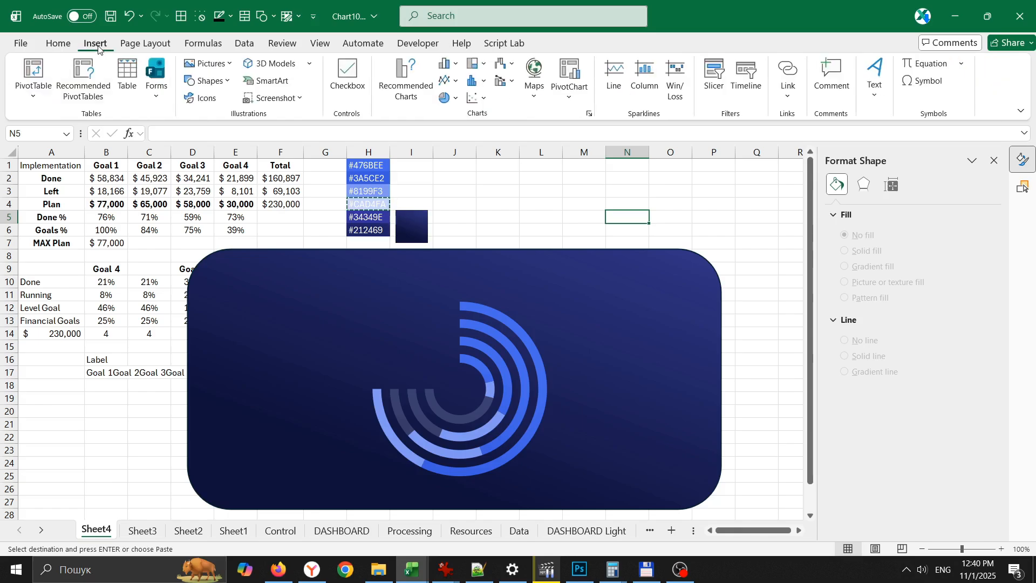
pyautogui.click(207, 81)
pyautogui.click(255, 117)
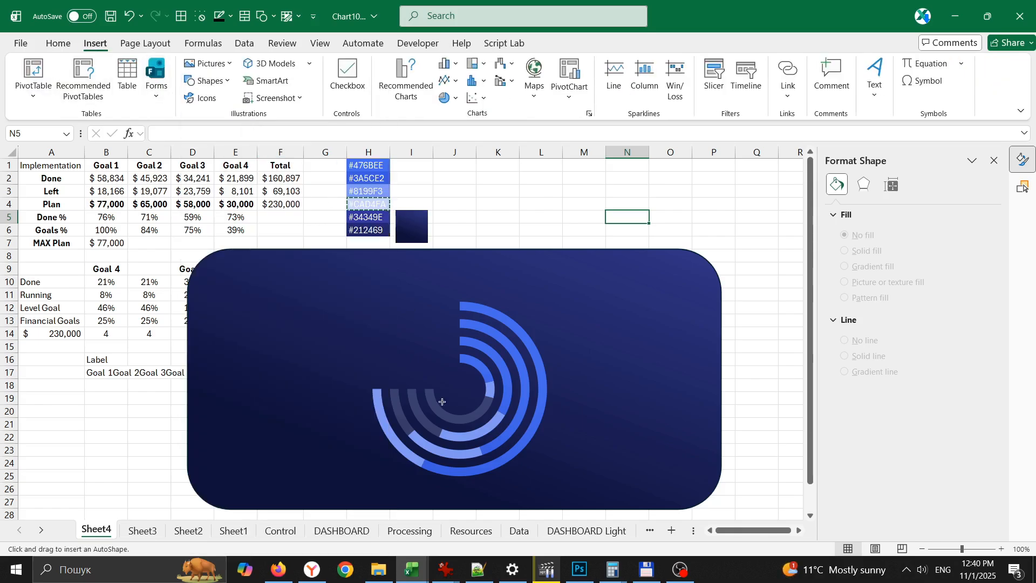
pyautogui.moveTo(439, 369); pyautogui.dragTo(481, 411)
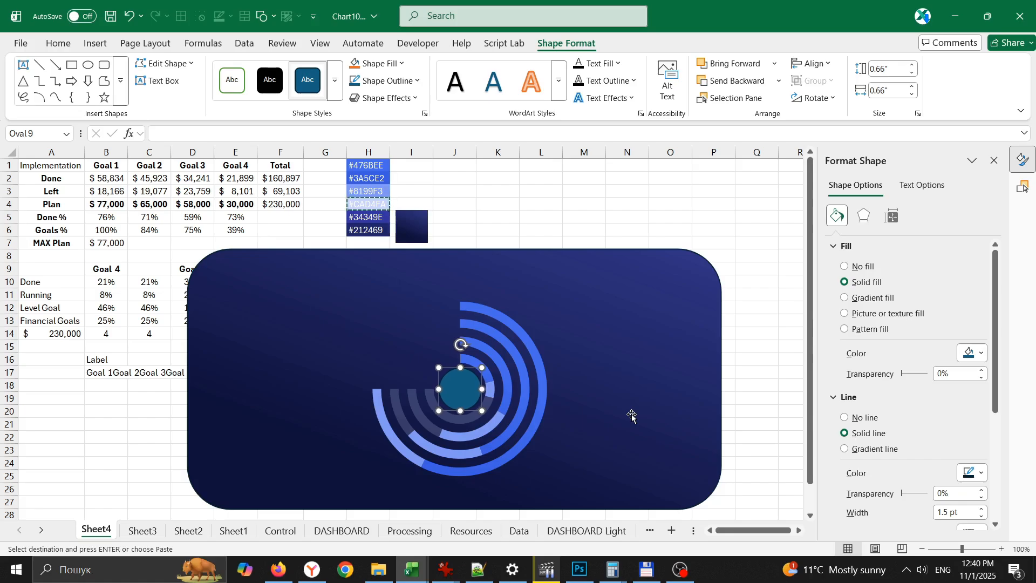
# - Fill the centre circle with the recent colour #8199F3 at 68% transparency and give it a #CAD4FA outline
pyautogui.click(979, 353)
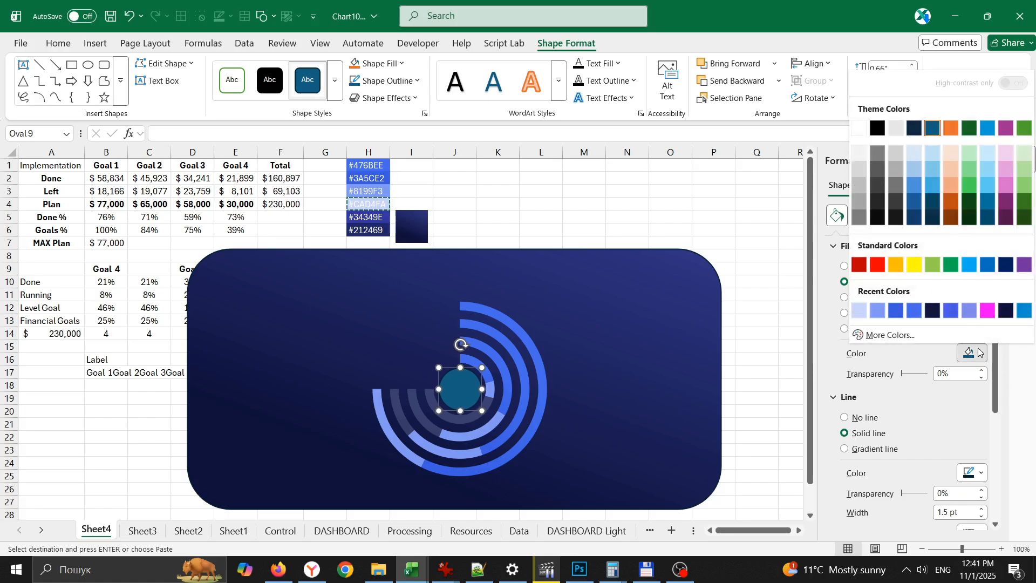
pyautogui.click(896, 311)
pyautogui.moveTo(902, 374); pyautogui.dragTo(921, 375)
pyautogui.click(970, 353)
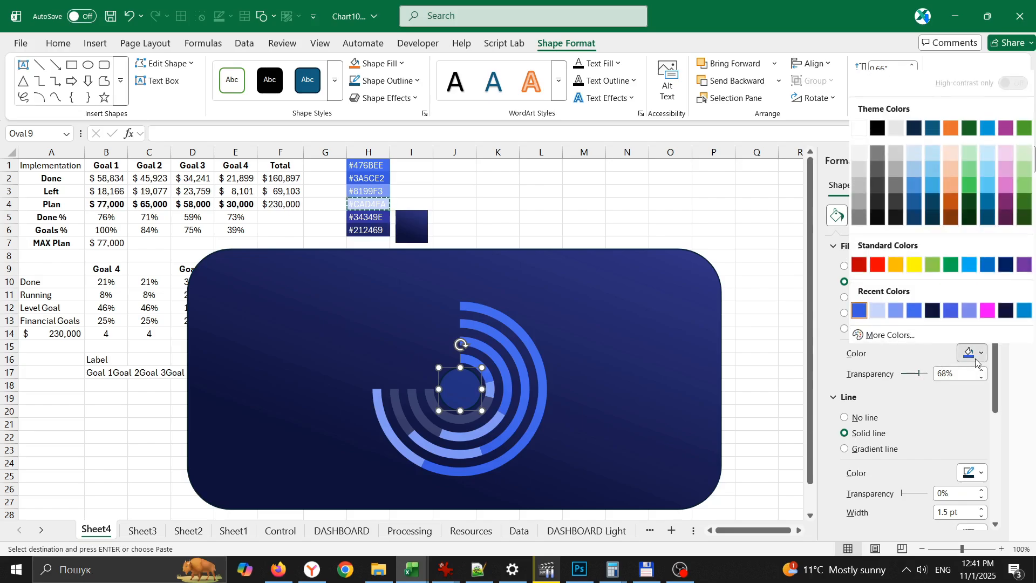
pyautogui.click(899, 313)
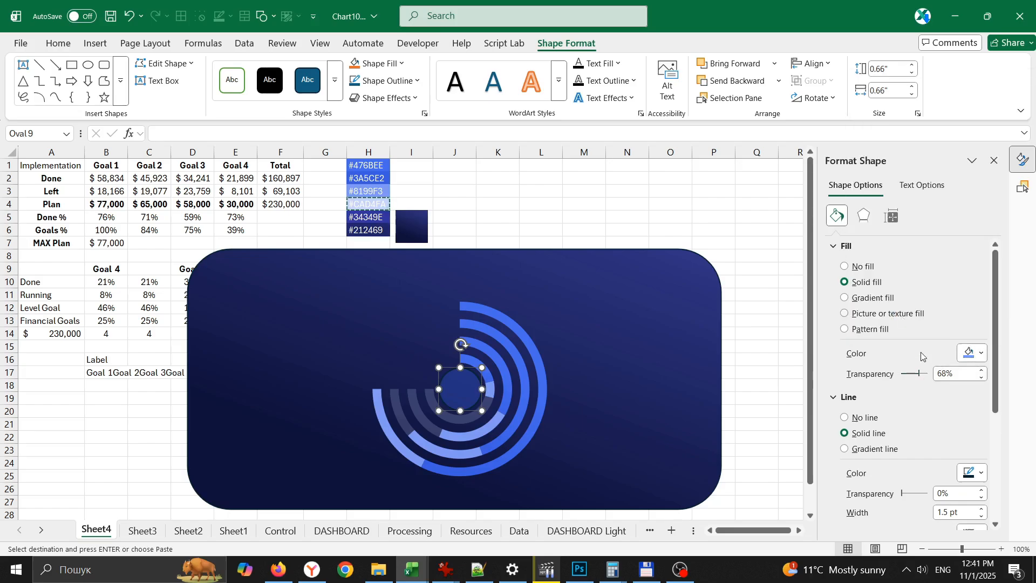
pyautogui.click(980, 474)
pyautogui.click(898, 430)
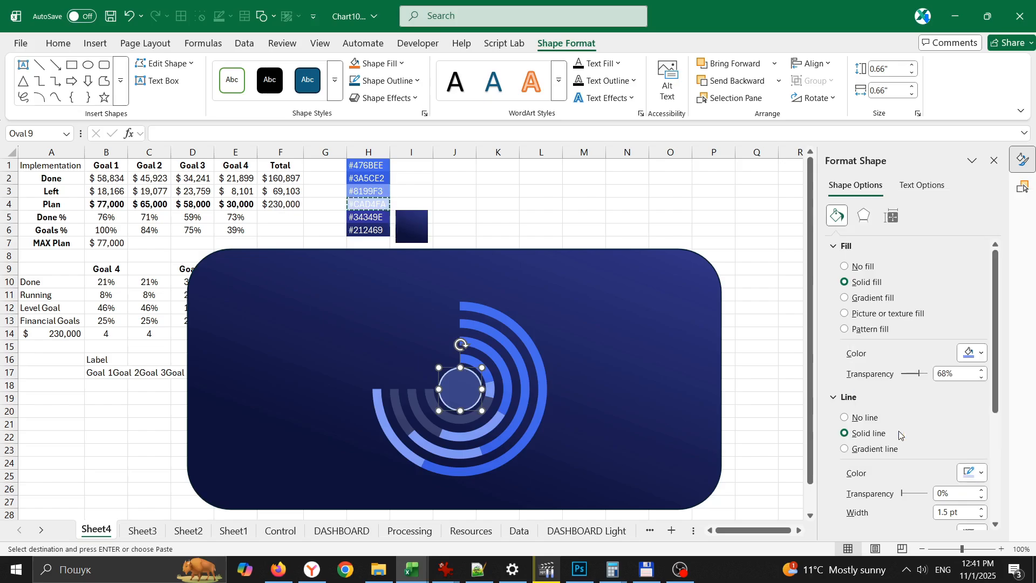
# - Align the circle and the chart with each other by both middle and centre
pyautogui.keyDown('shift'); pyautogui.click(507, 322); pyautogui.keyUp('shift')
pyautogui.click(812, 63)
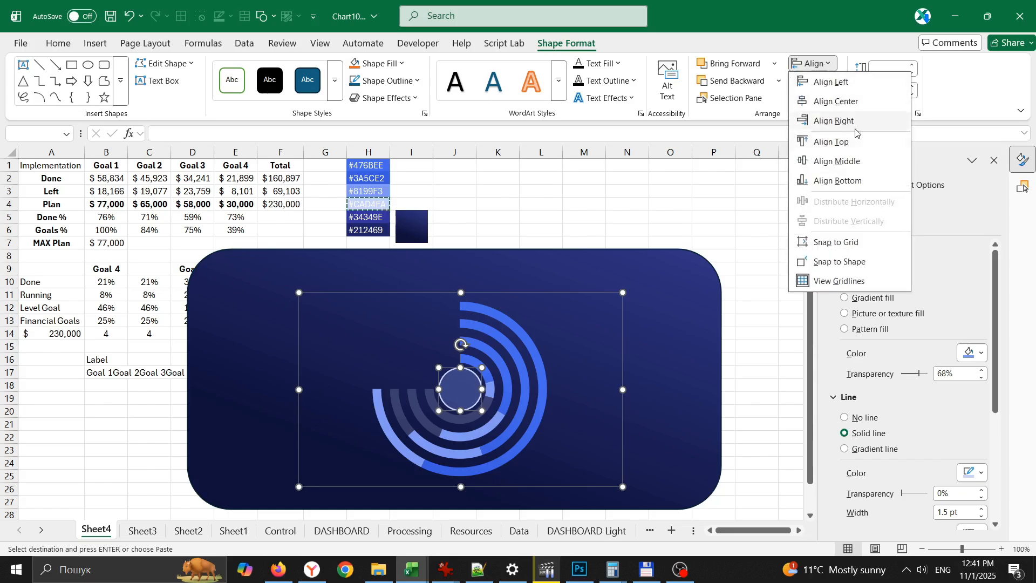
pyautogui.click(856, 160)
pyautogui.click(812, 63)
pyautogui.click(841, 102)
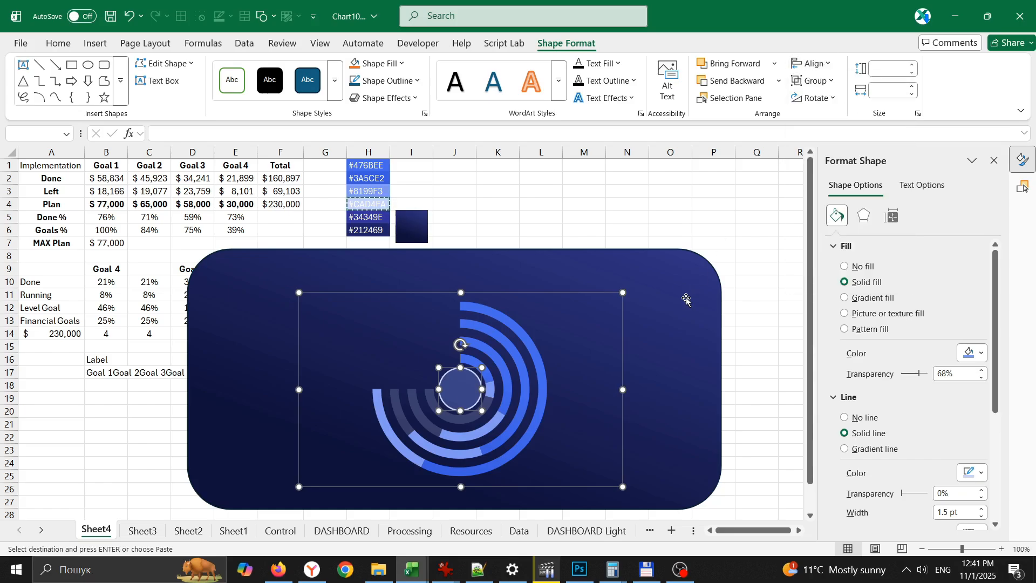
# - Draw an empty text box across the upper edge of the rounded rectangle, above the doughnut chart
pyautogui.click(638, 223)
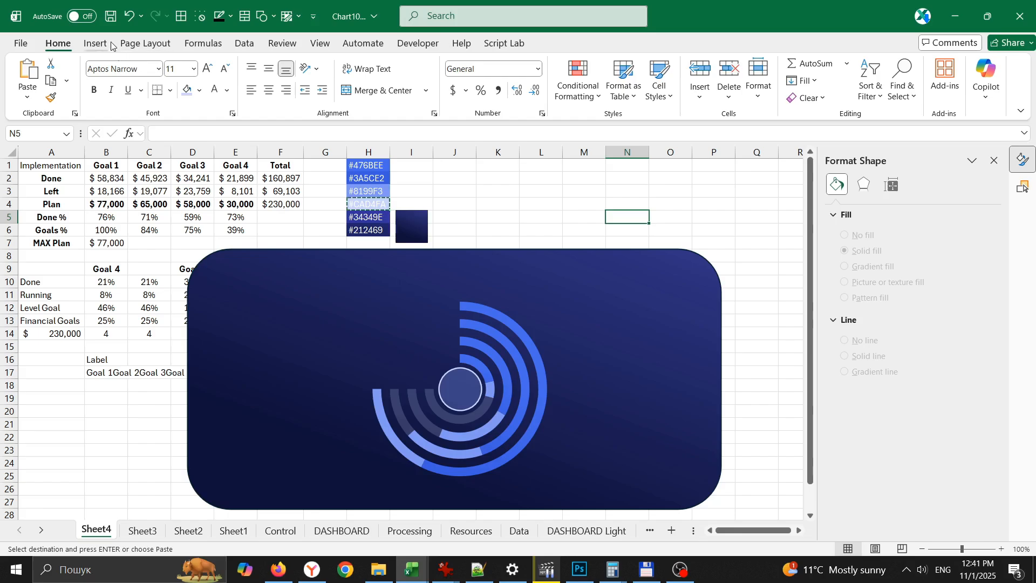
pyautogui.click(95, 43)
pyautogui.click(874, 81)
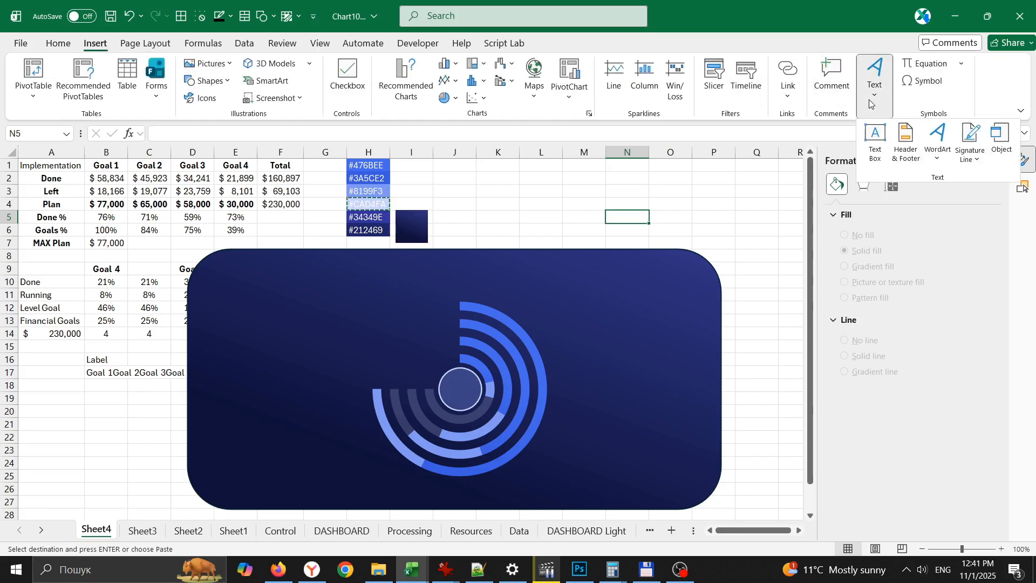
pyautogui.click(874, 153)
pyautogui.moveTo(472, 213); pyautogui.dragTo(548, 280)
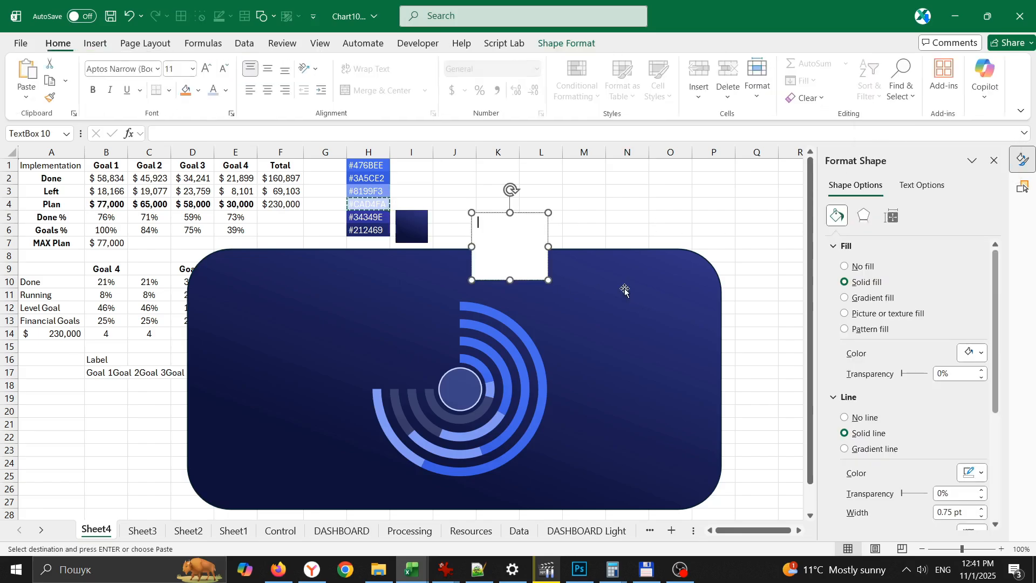
# - Check the label formula in B17 and link the text box to that cell with =$B$17
pyautogui.click(97, 371)
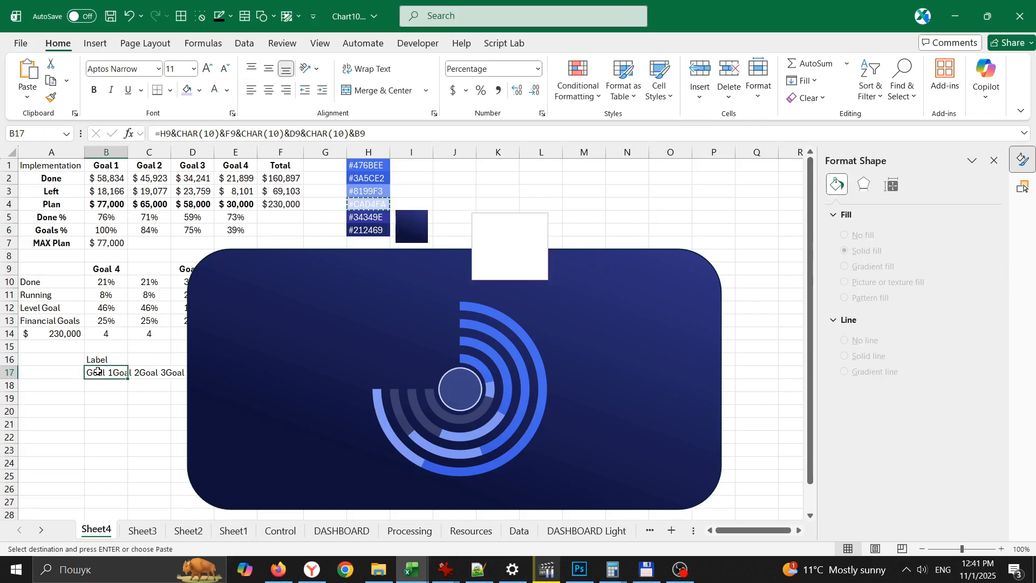
pyautogui.click(416, 133)
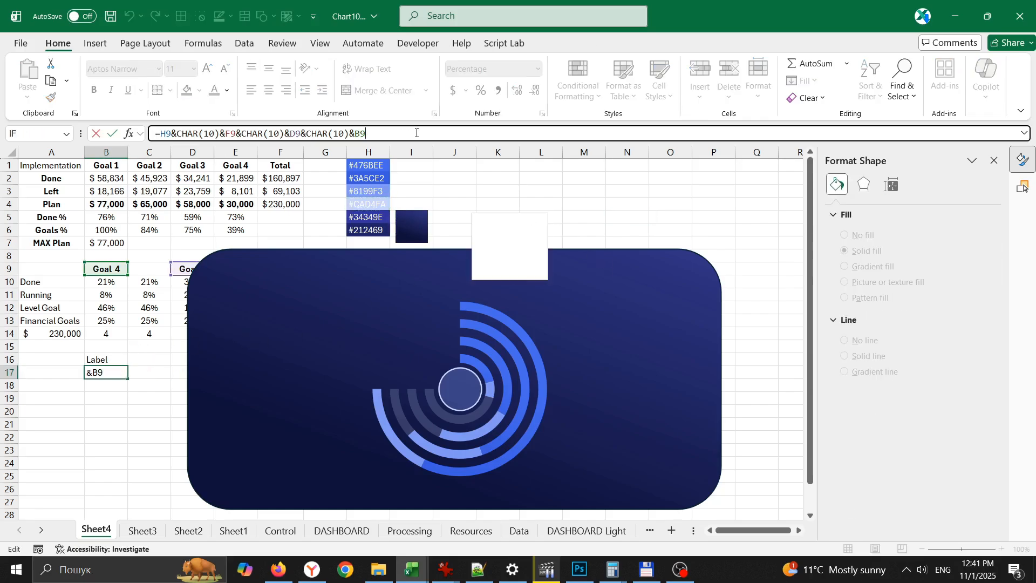
pyautogui.hotkey('ctrl', 'Return')
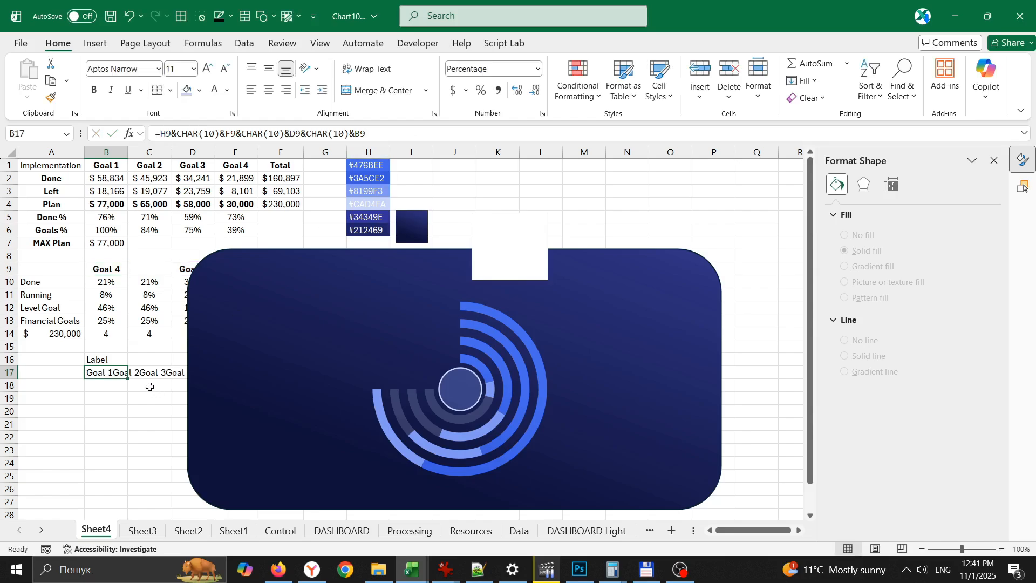
pyautogui.click(499, 213)
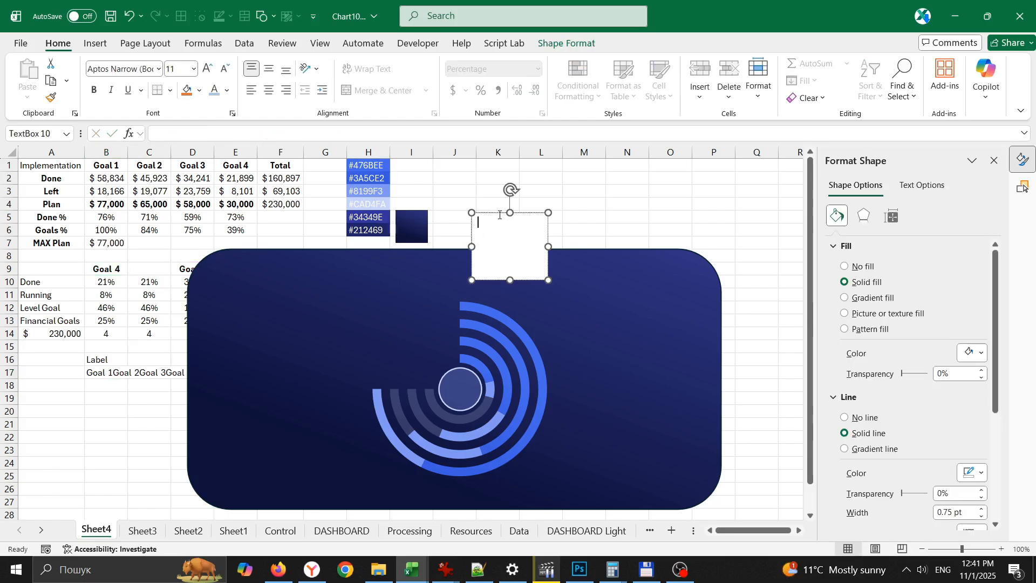
pyautogui.click(479, 214)
pyautogui.click(231, 133)
pyautogui.write('=')
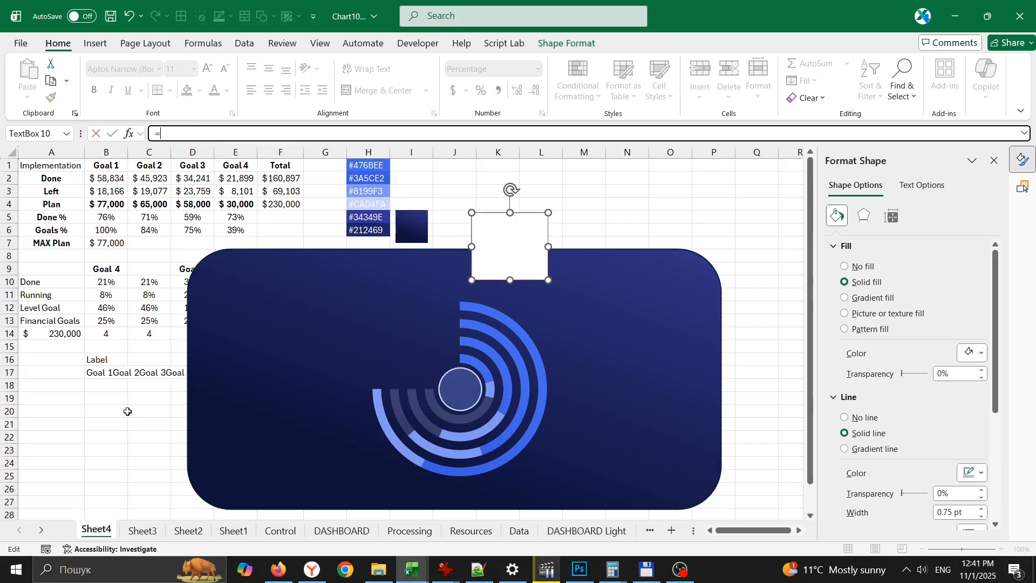
pyautogui.click(102, 371)
pyautogui.press('Return')
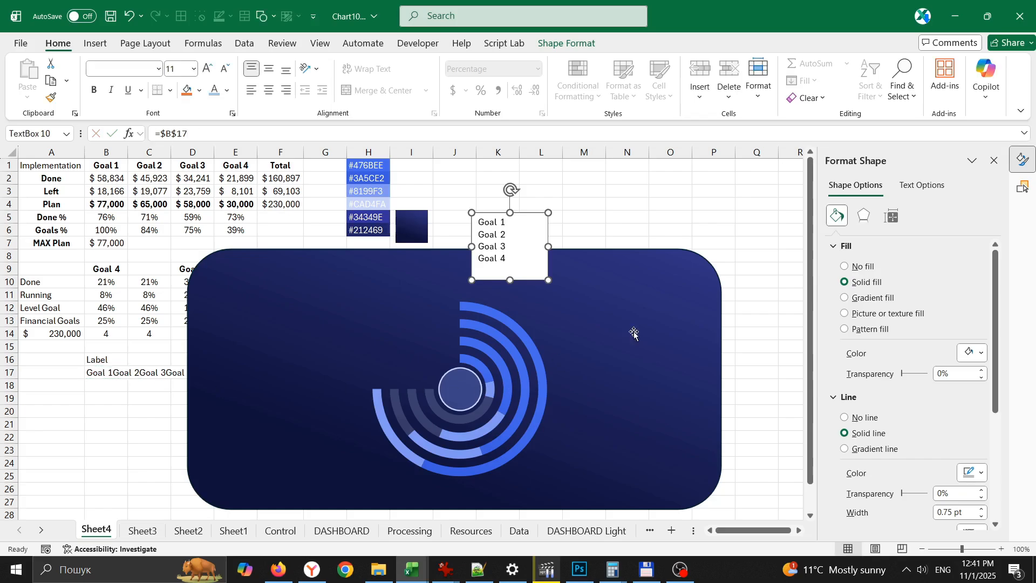
# - Remove the goal label text box's fill and outline, and colour its text light blue
pyautogui.click(859, 267)
pyautogui.click(845, 372)
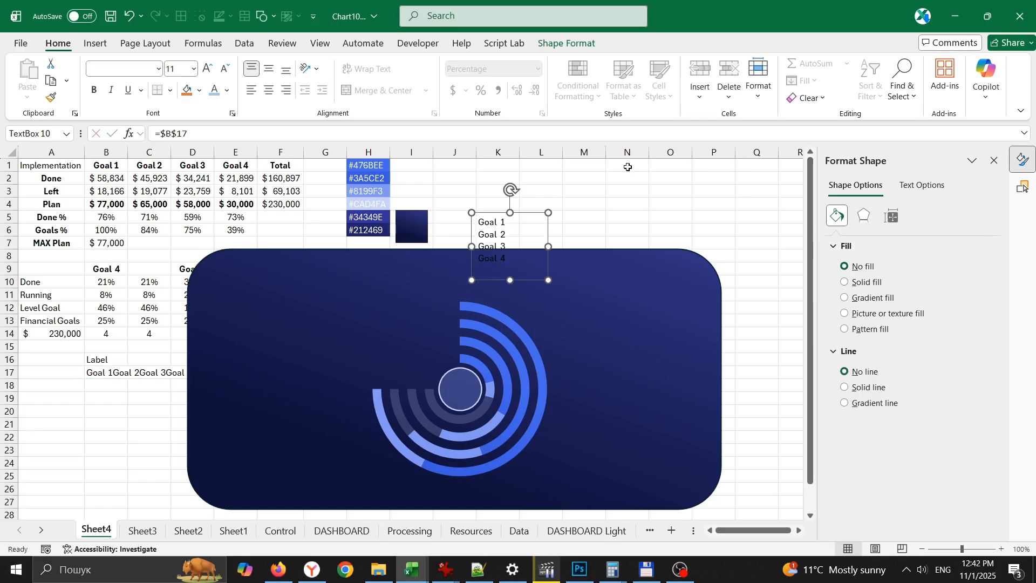
pyautogui.click(227, 90)
pyautogui.click(268, 205)
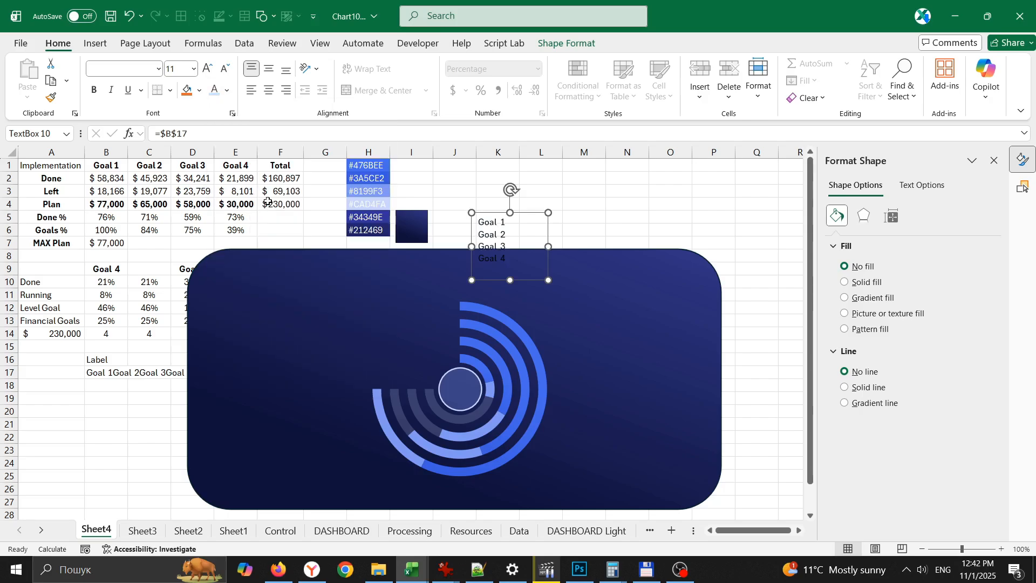
pyautogui.click(227, 90)
pyautogui.click(272, 223)
# - Move the goal labels beside the starting ends of the rings and increase their font size to 14
pyautogui.moveTo(536, 213); pyautogui.dragTo(478, 297)
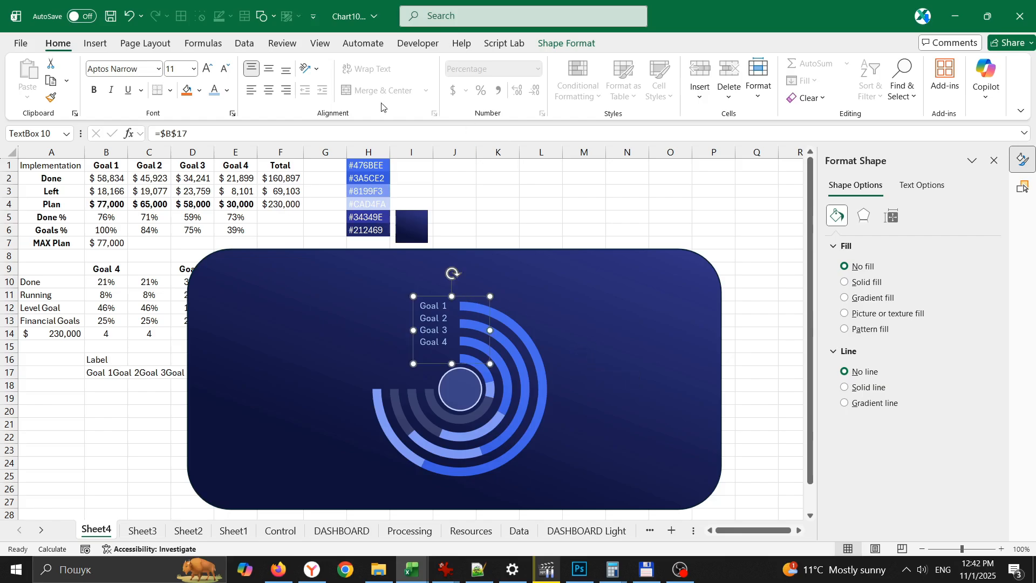
pyautogui.click(206, 69)
pyautogui.click(206, 69)
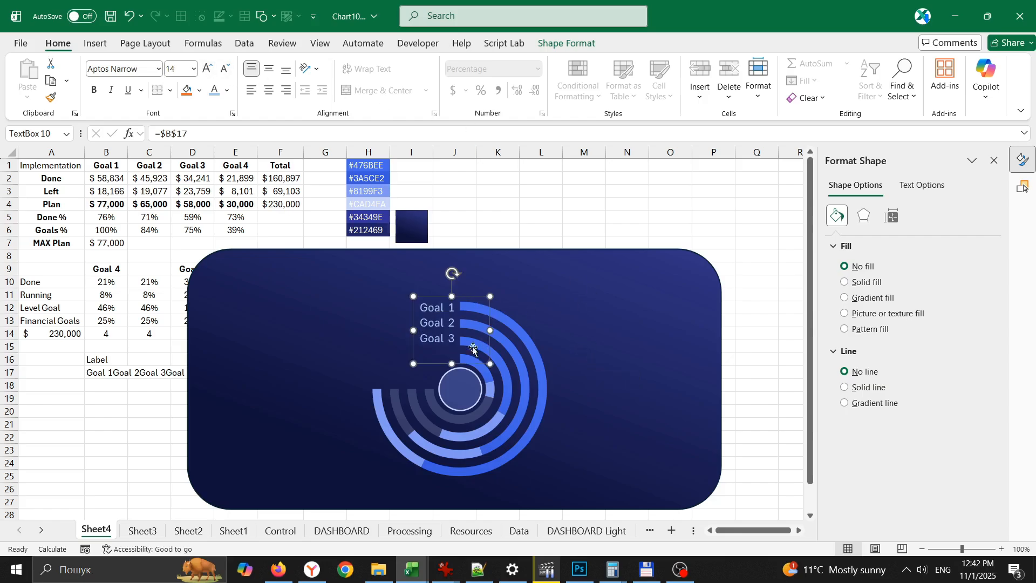
# - Increase the goal label text box's height so that all four goal names fit inside it
pyautogui.click(566, 43)
pyautogui.click(911, 65)
pyautogui.click(912, 64)
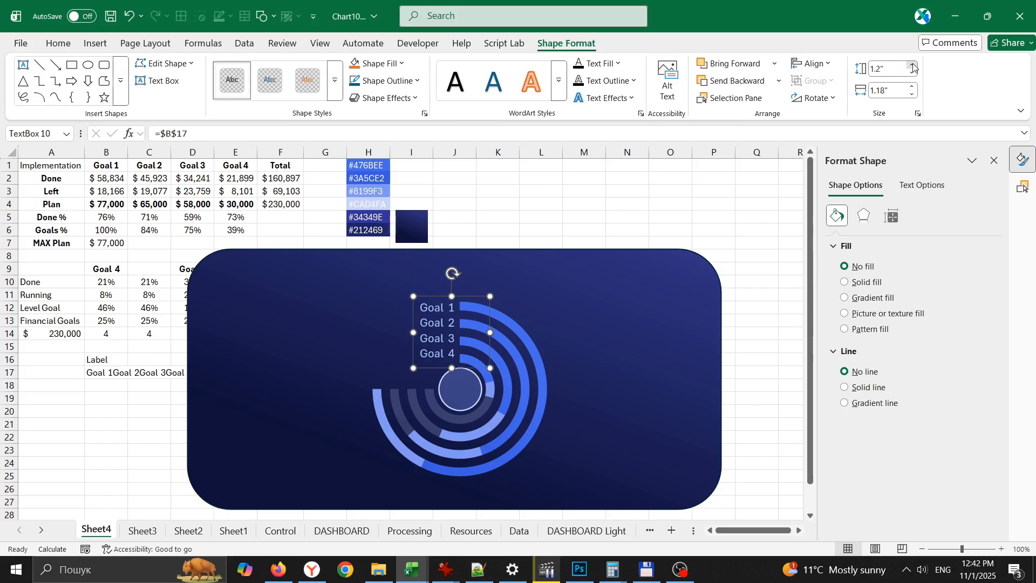
# - Set the goal labels' font size to 15 and nudge their text box slightly left, clear of the ring ends
pyautogui.click(58, 44)
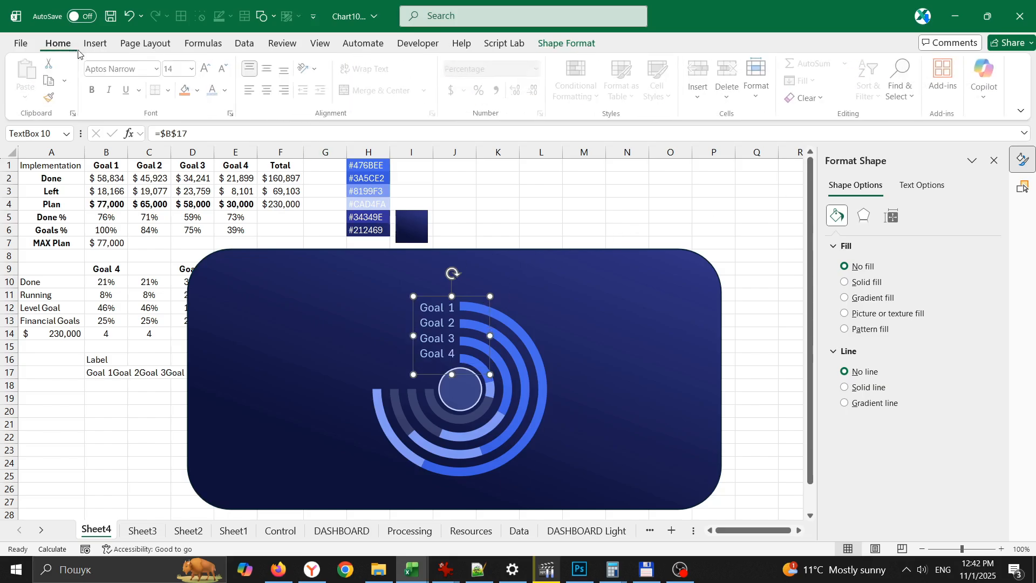
pyautogui.click(207, 69)
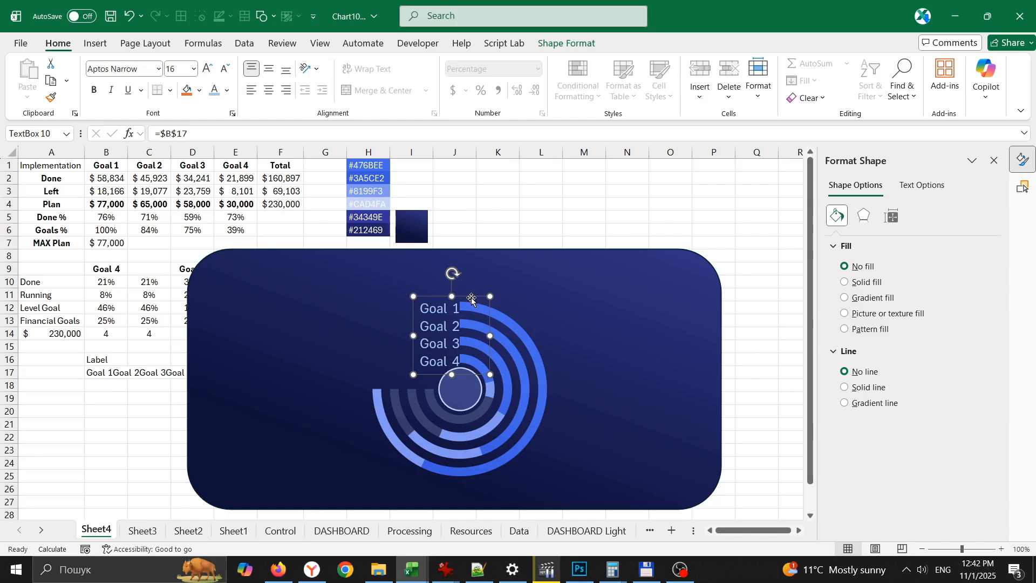
pyautogui.click(180, 68)
pyautogui.write('15')
pyautogui.press('Return')
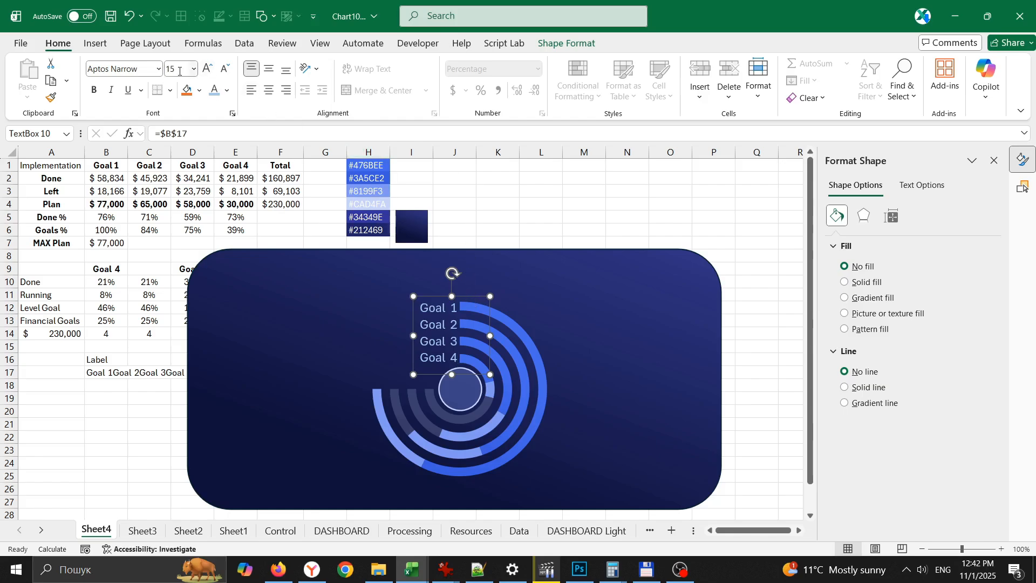
pyautogui.moveTo(475, 297); pyautogui.dragTo(471, 298)
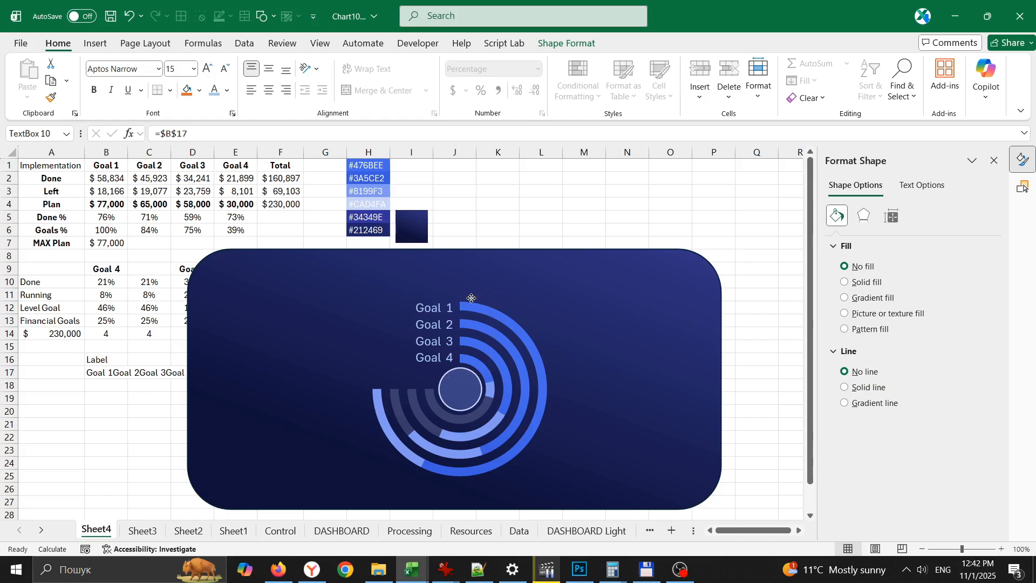
pyautogui.moveTo(472, 298); pyautogui.dragTo(471, 298)
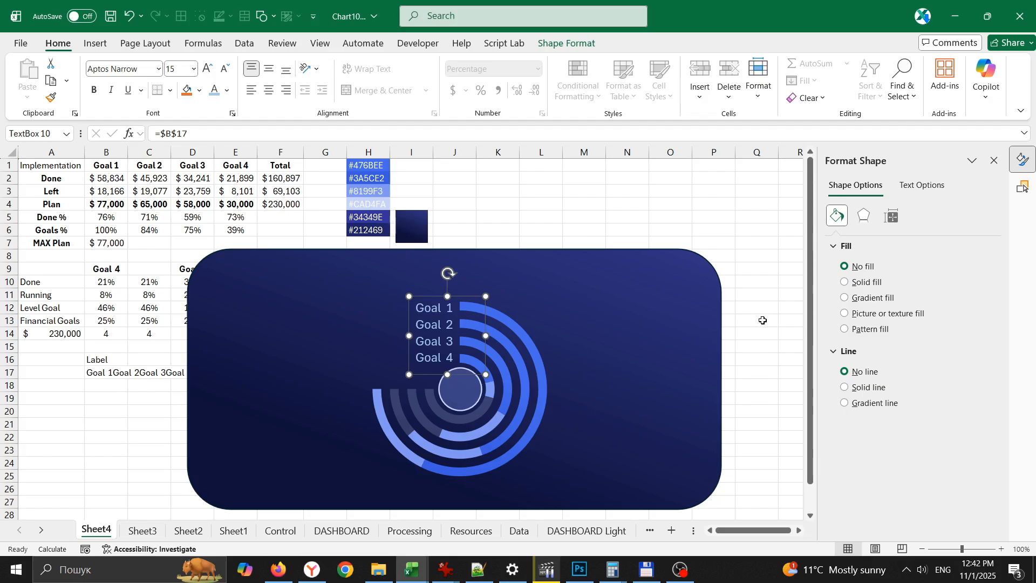
pyautogui.click(780, 320)
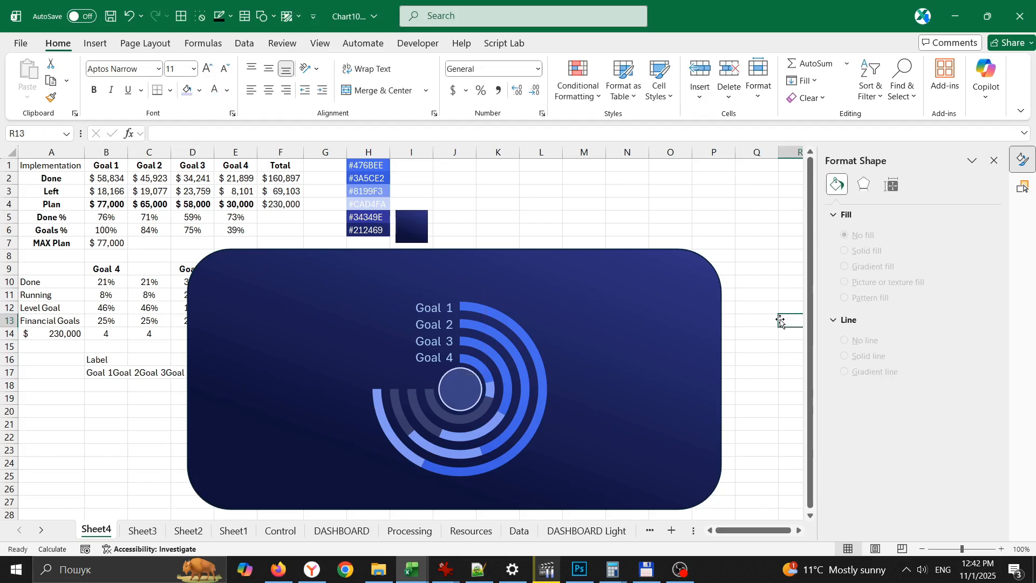
# - Set the doughnut chart's hole size to 40%
pyautogui.click(482, 371)
pyautogui.click(516, 362)
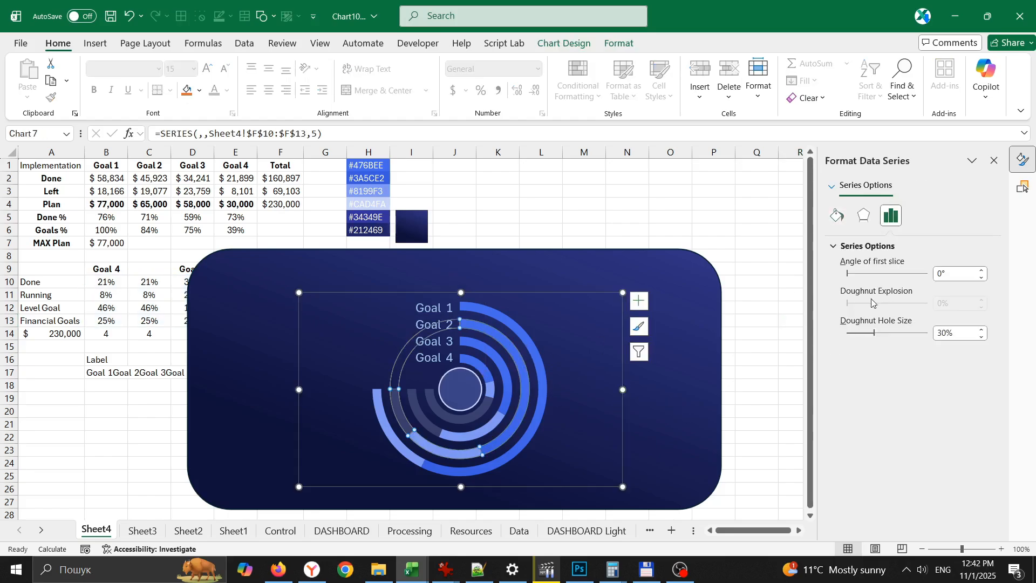
pyautogui.doubleClick(954, 333)
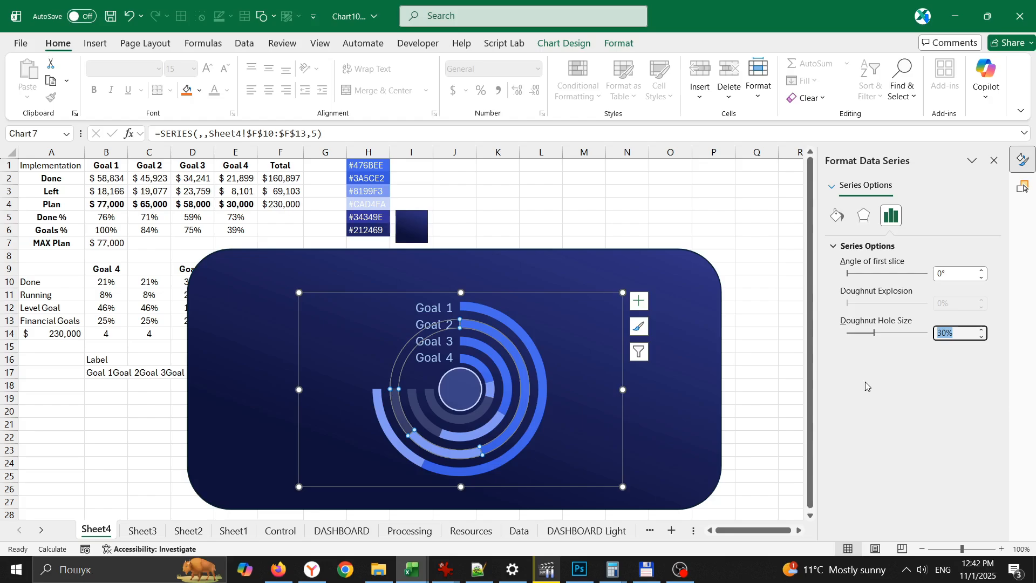
pyautogui.write('40')
pyautogui.press('Return')
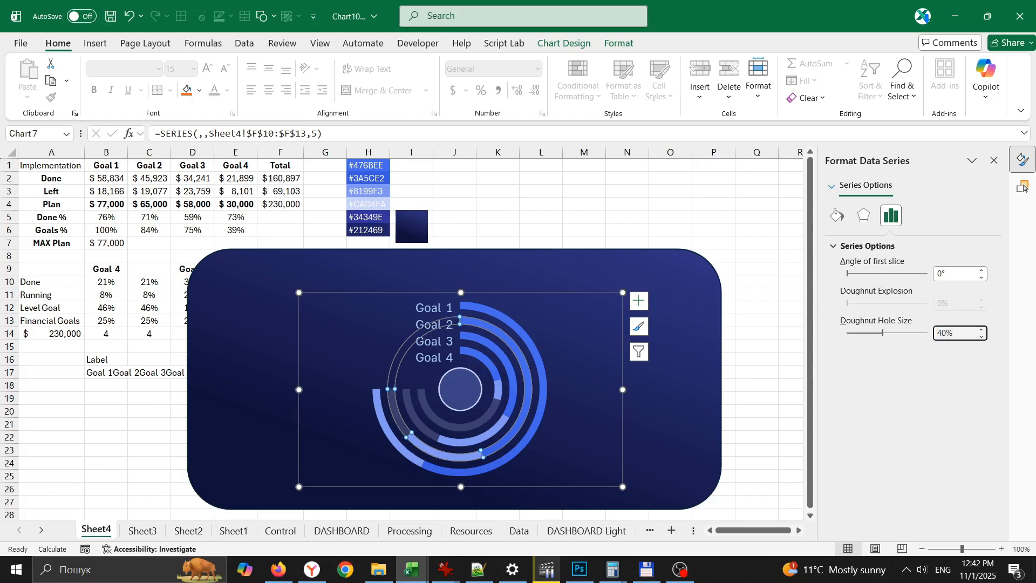
pyautogui.click(744, 373)
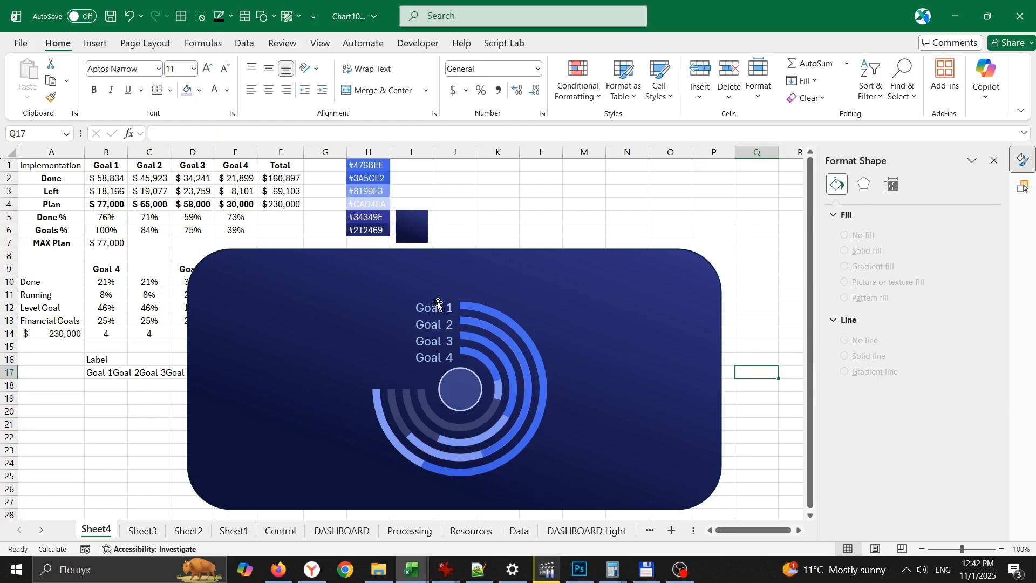
# - Enlarge the centre circle slightly in width and height to suit the wider doughnut hole
pyautogui.click(467, 378)
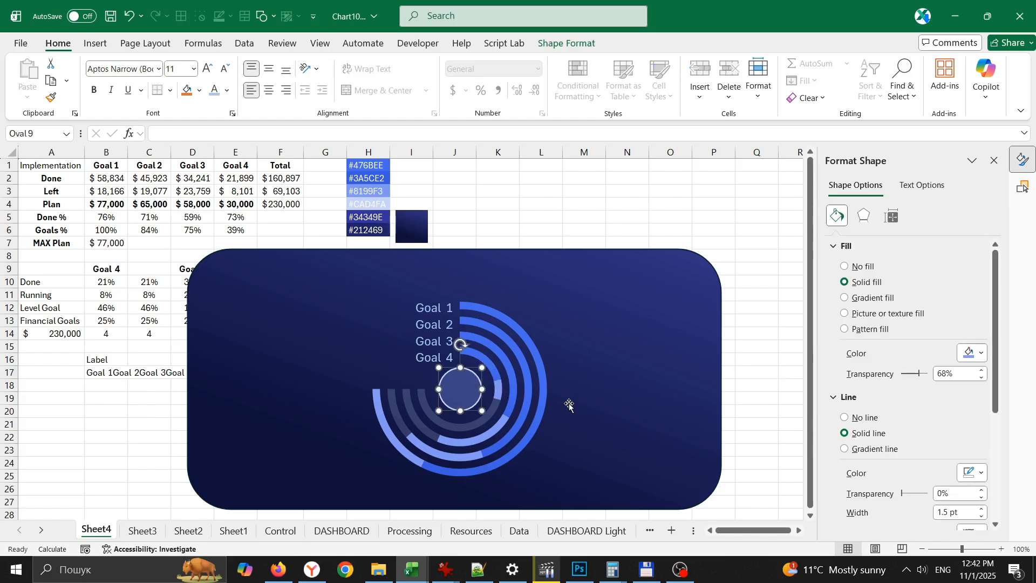
pyautogui.hotkey('shift', 'Right')
pyautogui.hotkey('shift', 'Up')
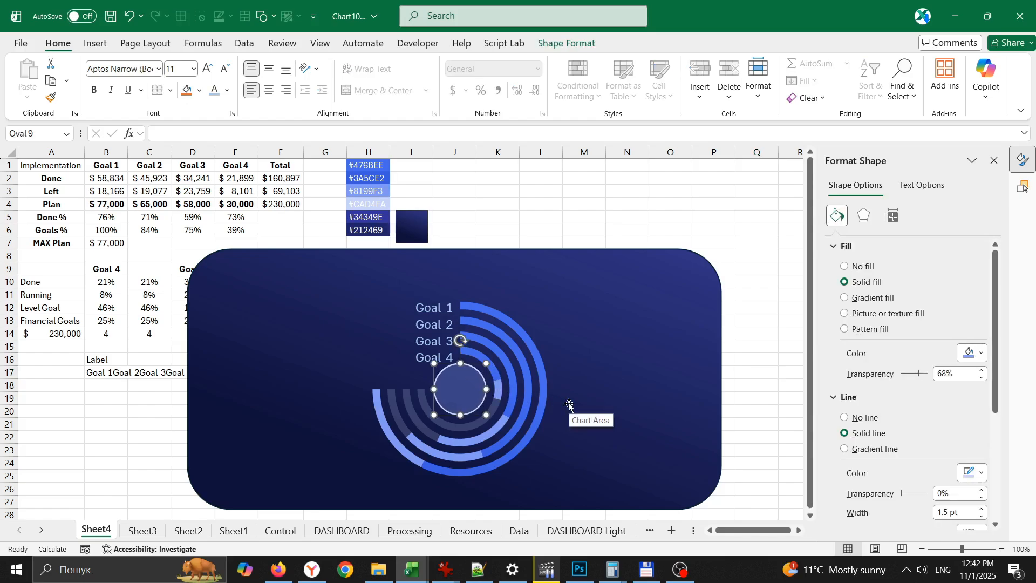
# - Set the goal labels' font size to 13 and move them slightly right, closer to the ring ends
pyautogui.click(428, 307)
pyautogui.click(221, 69)
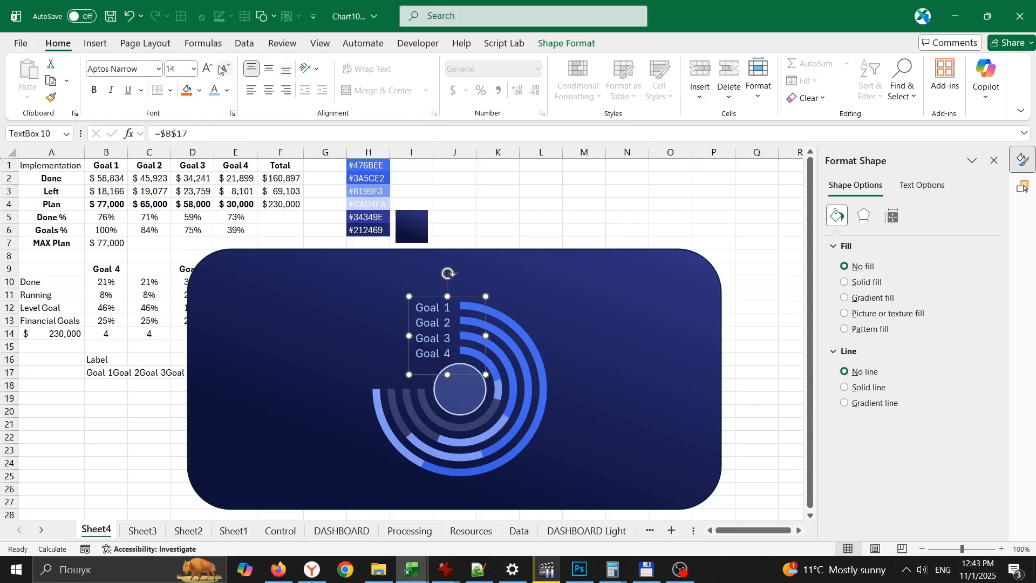
pyautogui.click(221, 70)
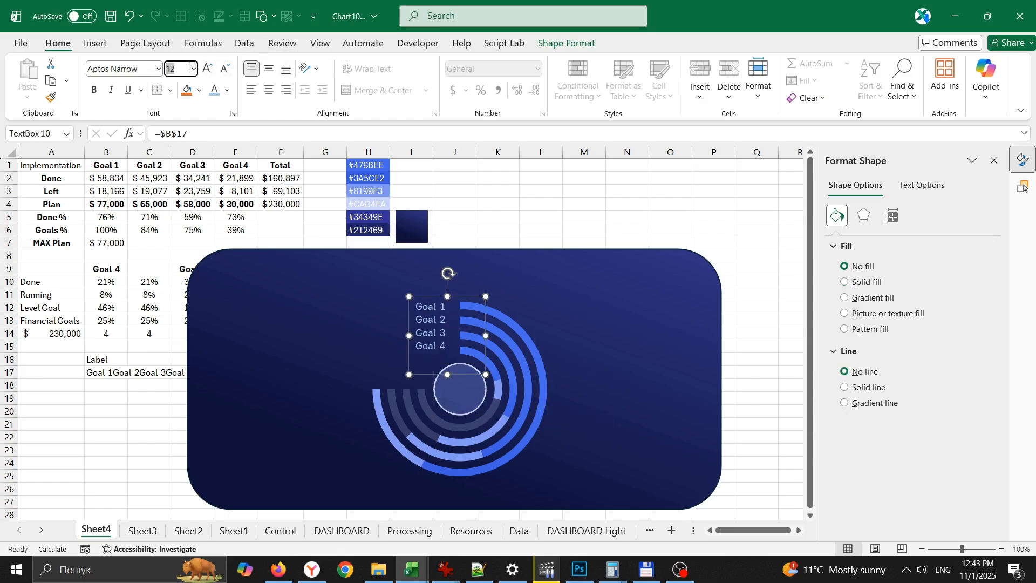
pyautogui.write('13')
pyautogui.press('Return')
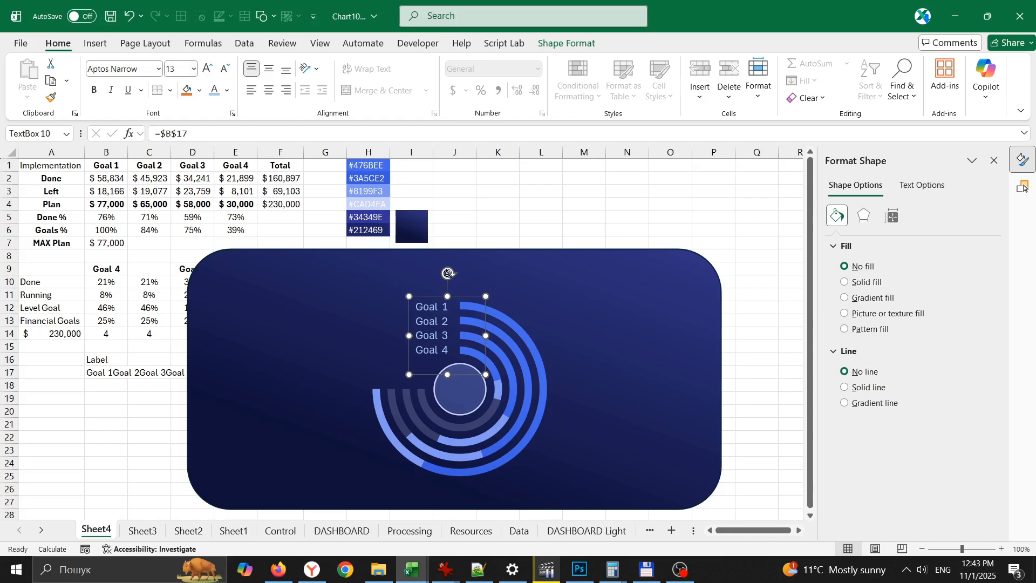
pyautogui.moveTo(459, 298); pyautogui.dragTo(462, 298)
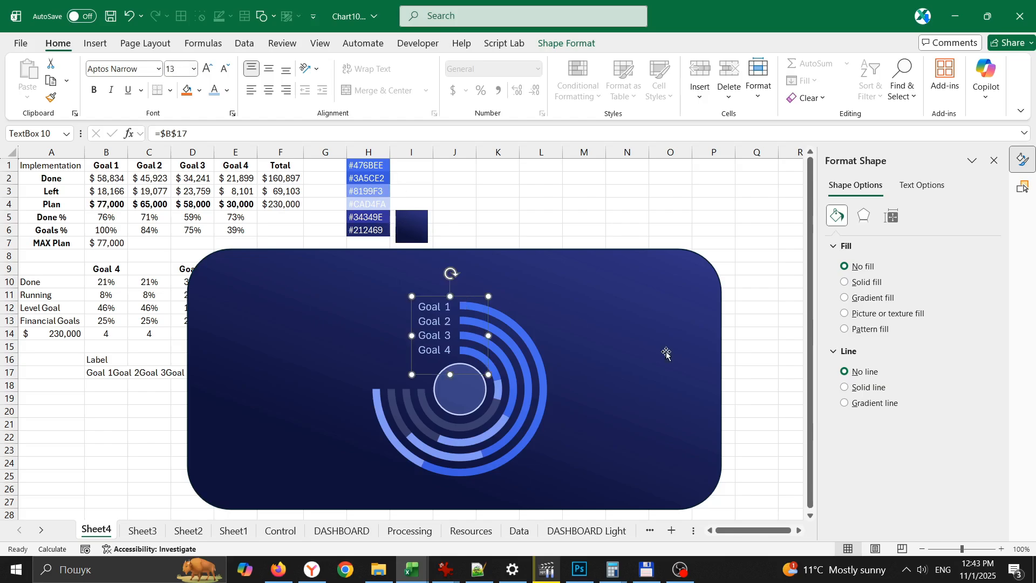
pyautogui.click(765, 342)
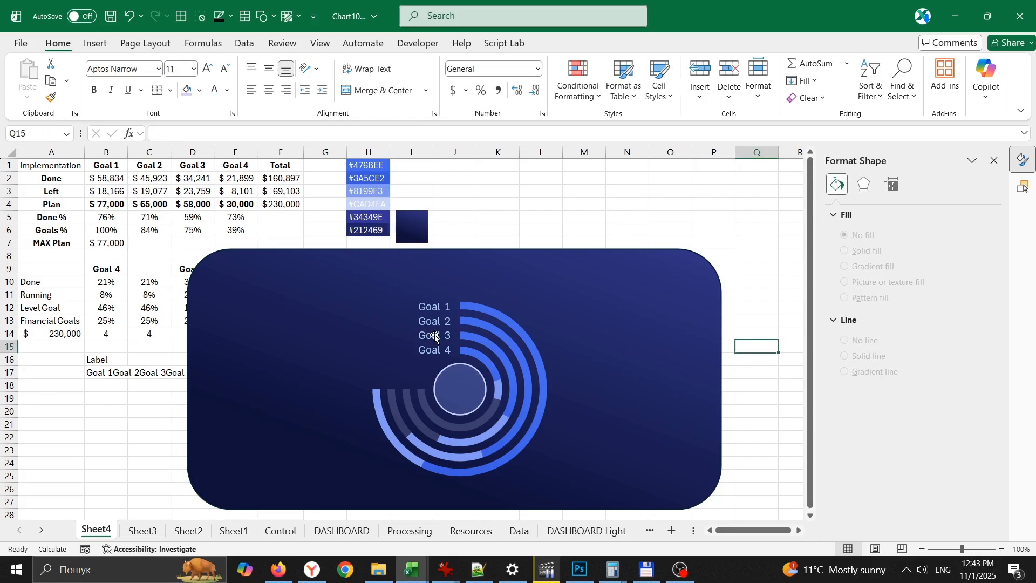
# - Copy the goal label text box to the left of the rings and enter the AVERAGE of B5:E5 in F5
pyautogui.moveTo(434, 336); pyautogui.dragTo(330, 357)
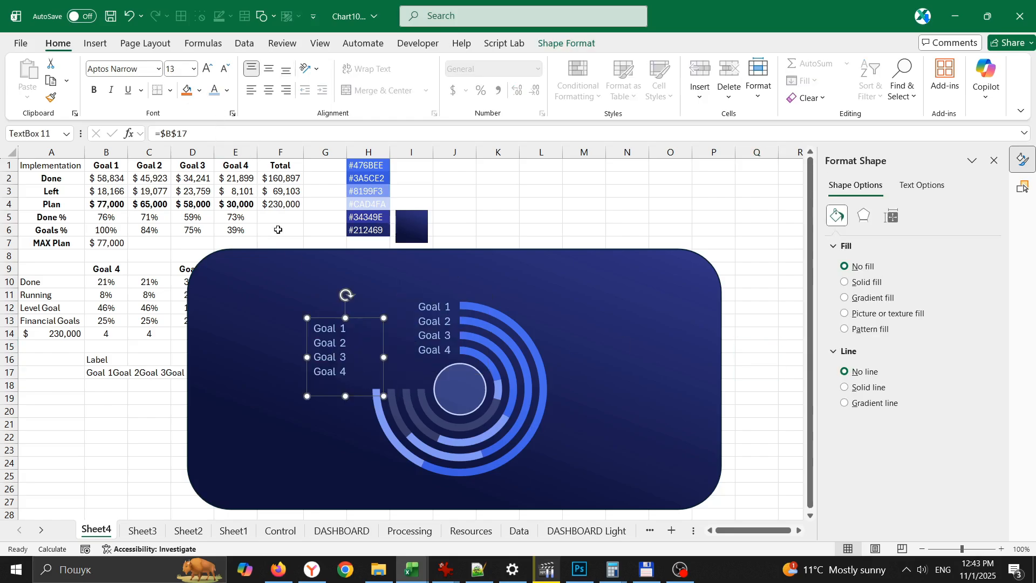
pyautogui.click(267, 216)
pyautogui.write('=')
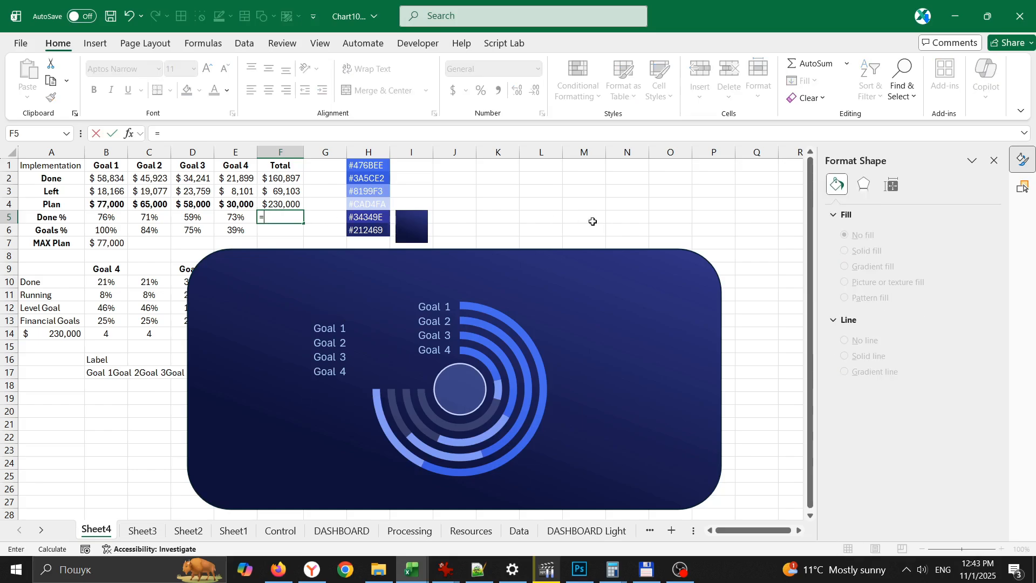
pyautogui.write('av')
pyautogui.press('Down')
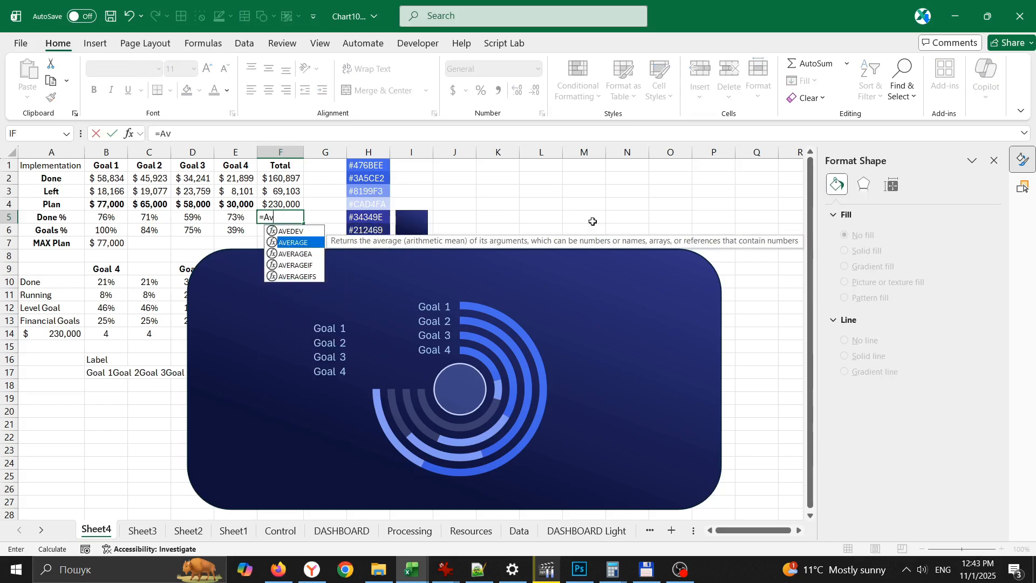
pyautogui.press('Tab')
pyautogui.moveTo(91, 221); pyautogui.dragTo(224, 216)
pyautogui.press('Return')
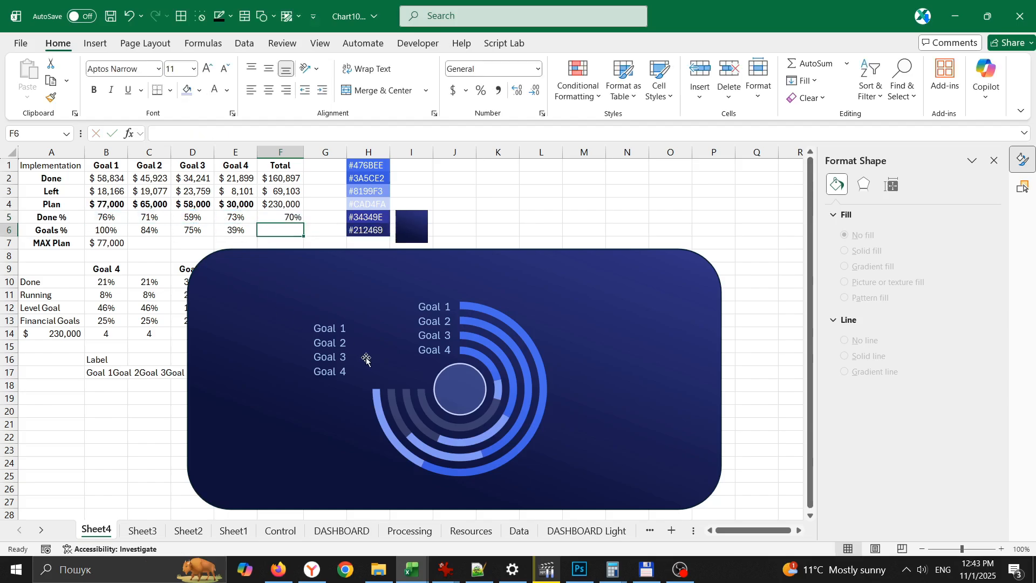
# - Link the copied text box to the average completion percentage with =$F$5
pyautogui.click(336, 319)
pyautogui.write('=')
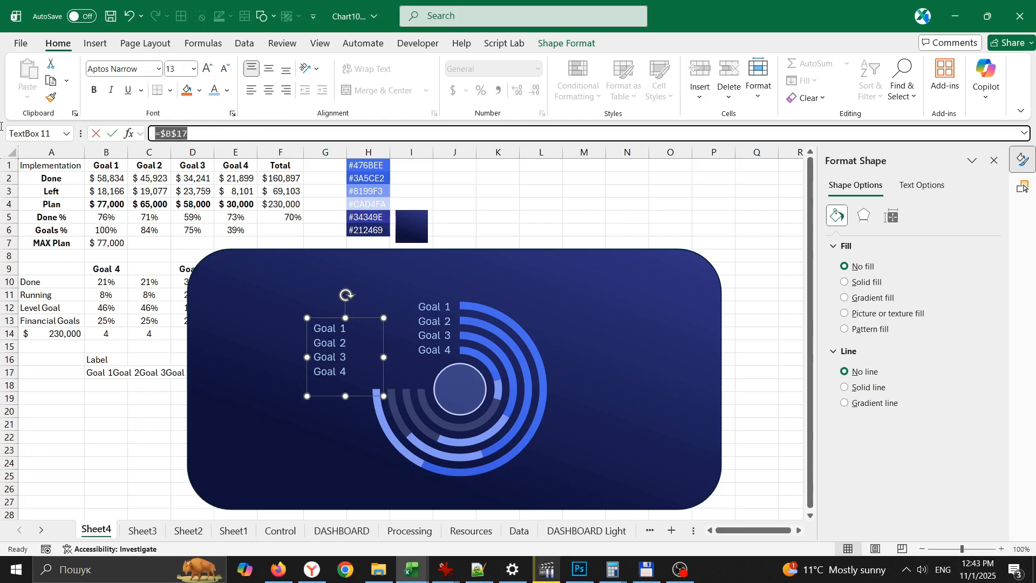
pyautogui.click(278, 218)
pyautogui.press('Return')
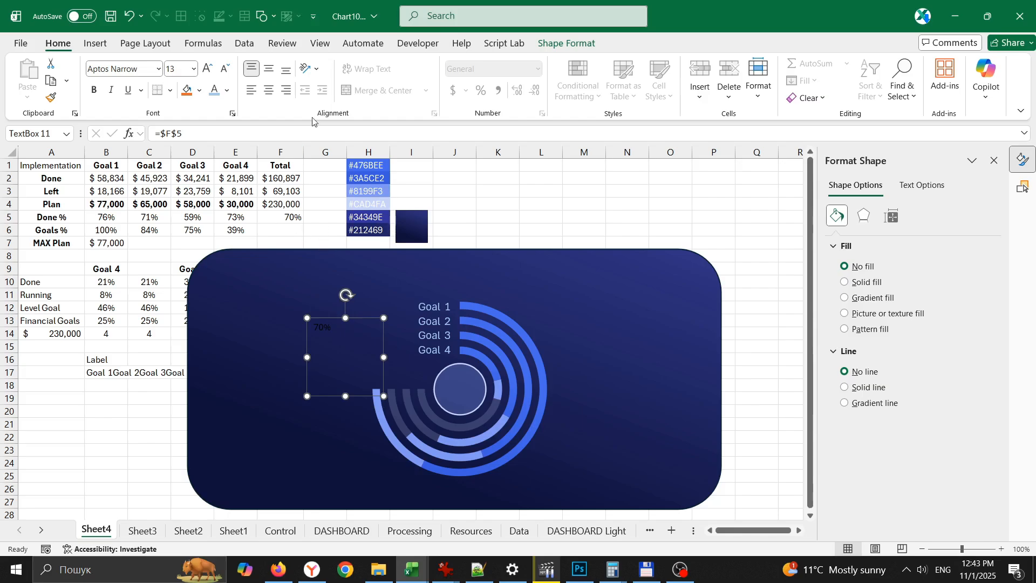
# - Format the linked percentage in light blue at size 20, centred both ways, and place it over the centre circle
pyautogui.click(209, 69)
pyautogui.click(210, 70)
pyautogui.click(269, 91)
pyautogui.click(268, 69)
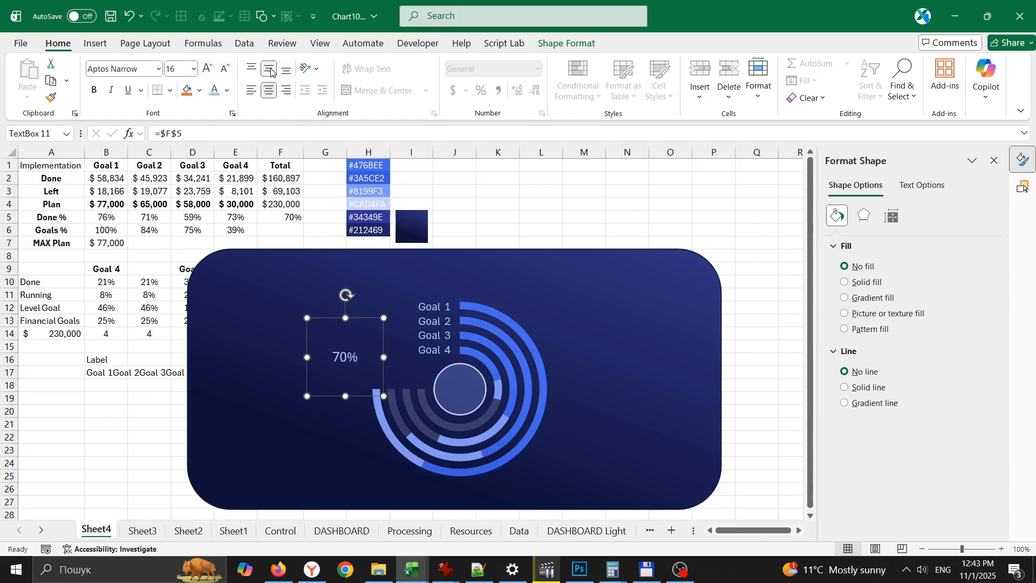
pyautogui.click(207, 70)
pyautogui.click(208, 70)
pyautogui.moveTo(363, 318); pyautogui.dragTo(476, 349)
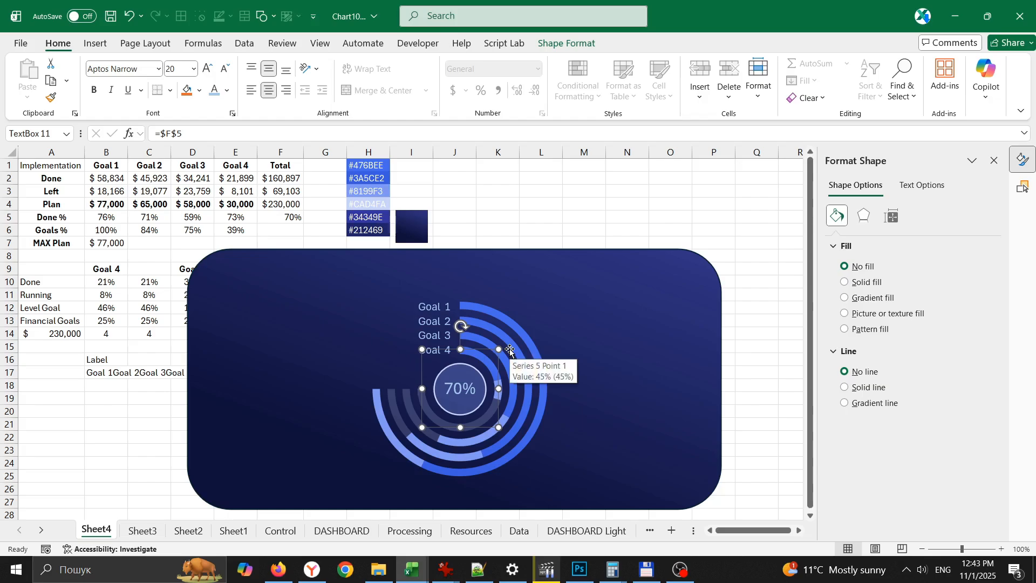
# - Change the centre percentage's text to a paler blue and set its font size to 22
pyautogui.click(227, 91)
pyautogui.click(216, 357)
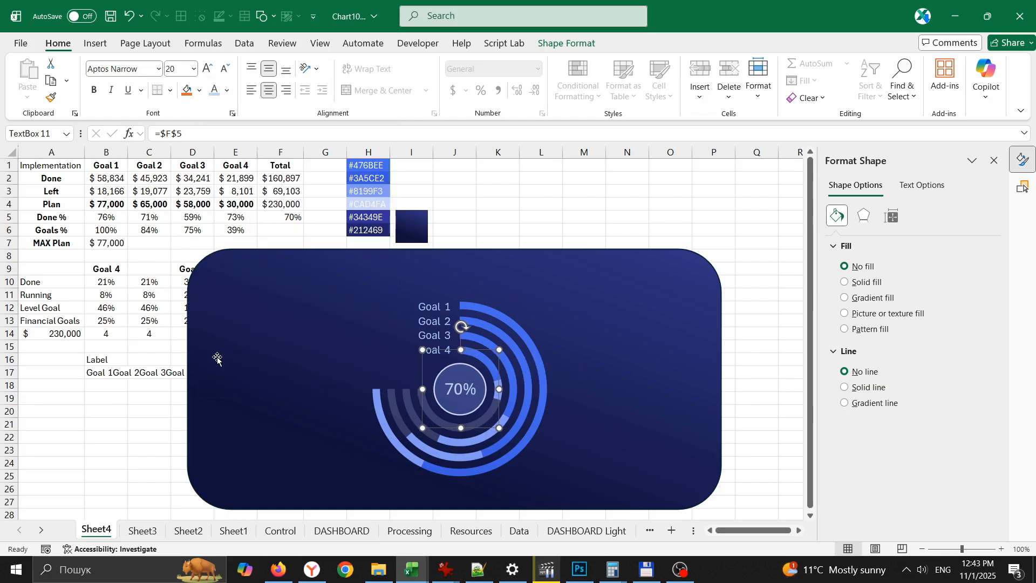
pyautogui.doubleClick(209, 68)
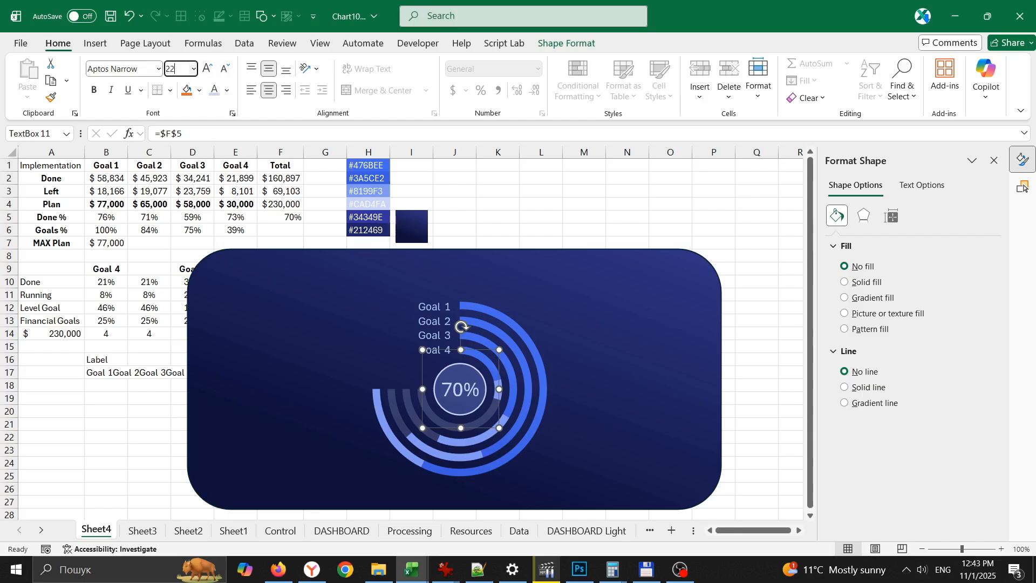
pyautogui.write('22')
pyautogui.press('Return')
pyautogui.click(657, 230)
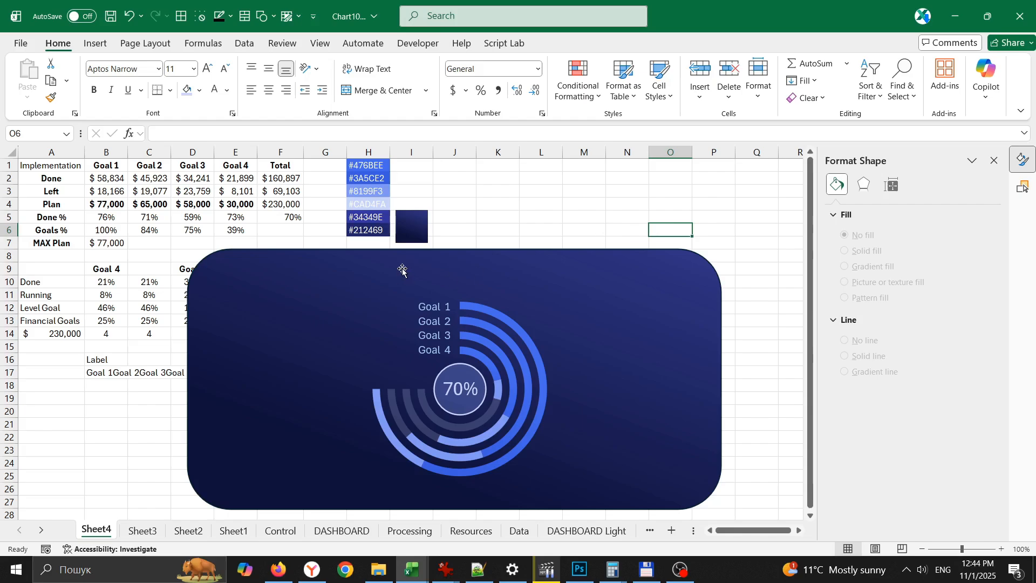
# - Copy the centre percentage text box to the left of the rings and link the copy to the total done amount with =$F$2
pyautogui.click(468, 394)
pyautogui.moveTo(465, 393); pyautogui.dragTo(314, 382)
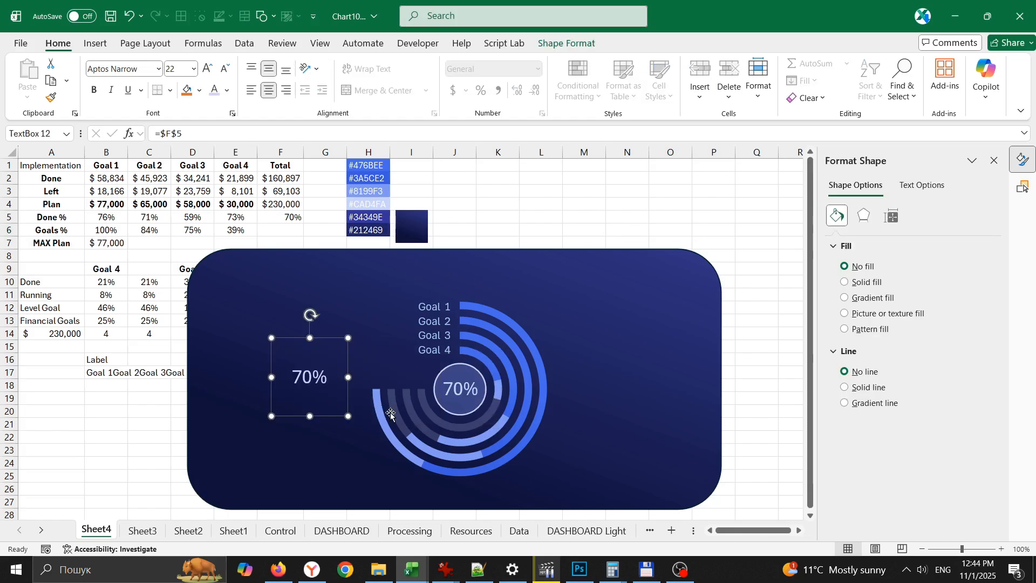
pyautogui.click(194, 136)
pyautogui.press('BackSpace')
pyautogui.press('BackSpace')
pyautogui.press('BackSpace')
pyautogui.press('BackSpace')
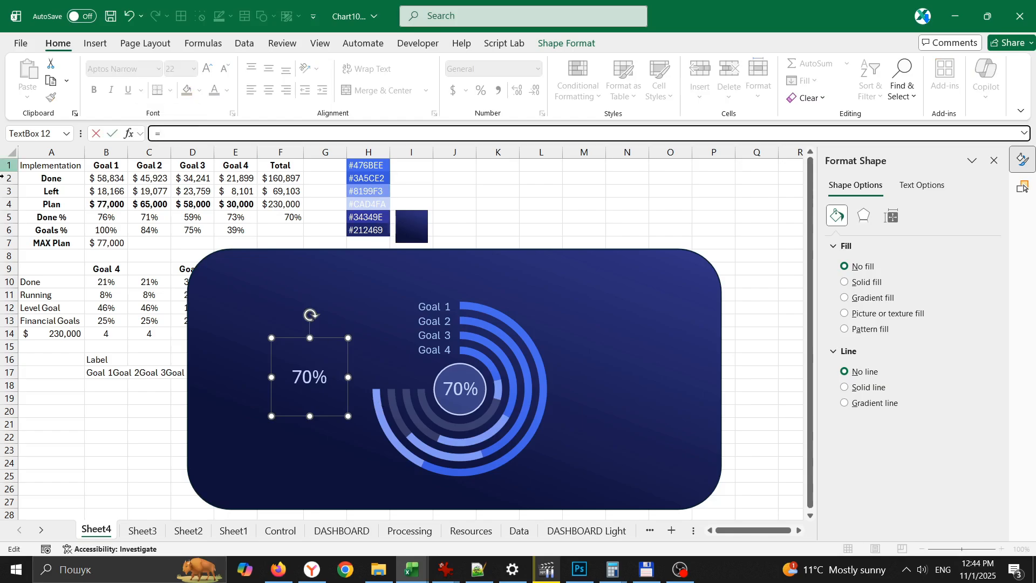
pyautogui.click(284, 185)
pyautogui.press('Return')
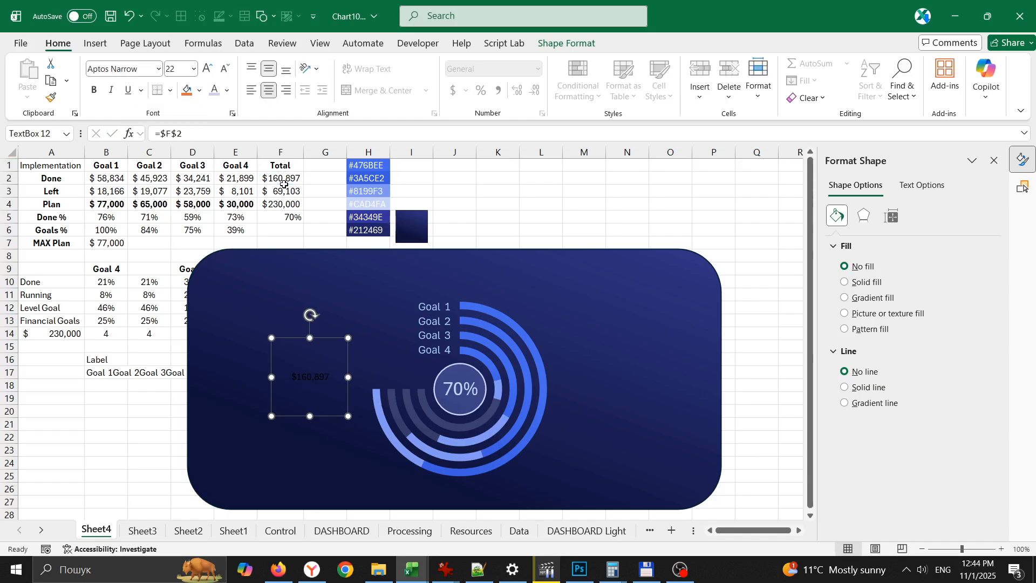
# - Colour the total amount pale blue at font size 16, shorten its box and place it above the rings' left ends, beside the circle
pyautogui.click(214, 90)
pyautogui.click(208, 69)
pyautogui.click(208, 69)
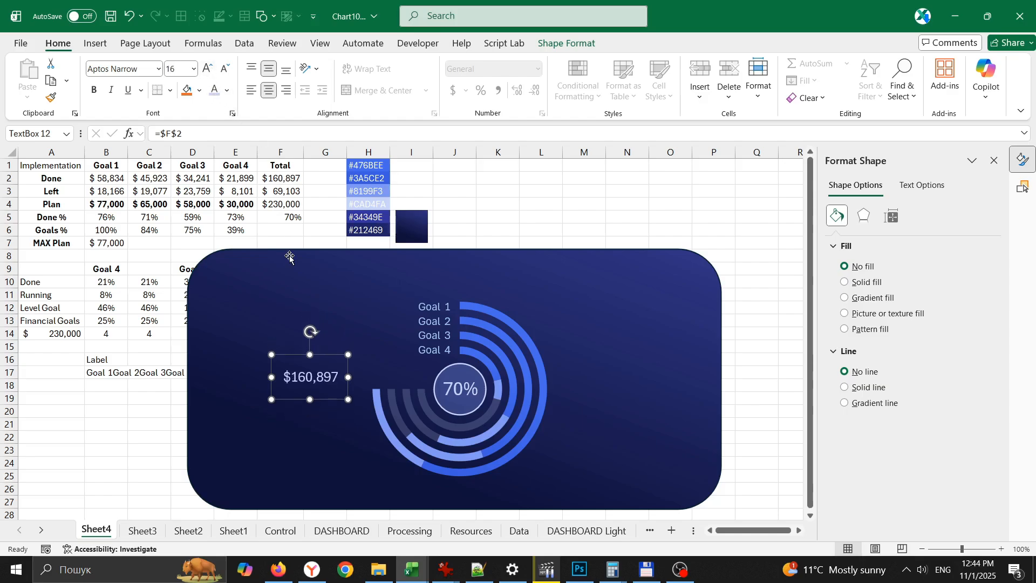
pyautogui.moveTo(327, 371); pyautogui.dragTo(414, 370)
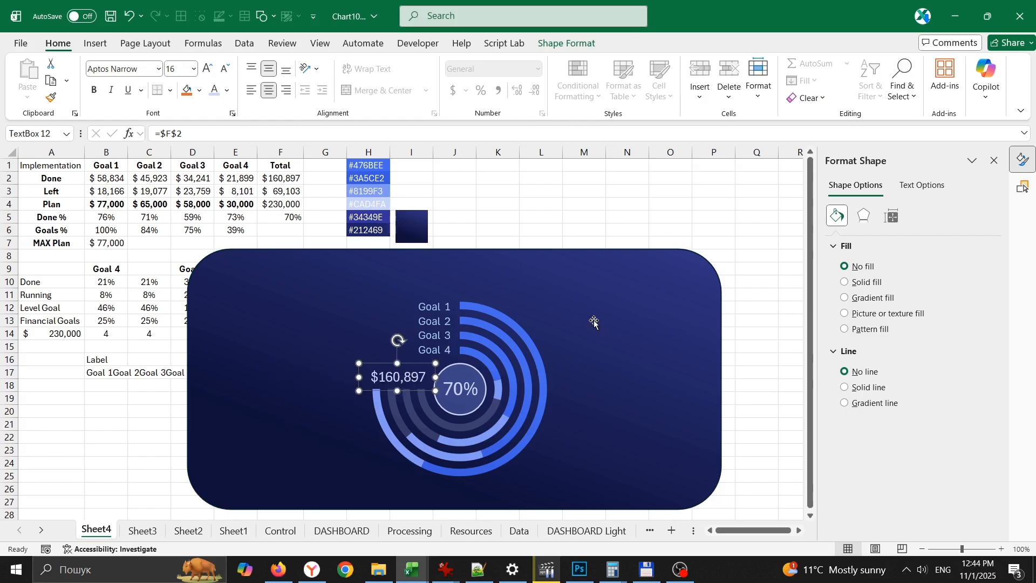
pyautogui.click(555, 215)
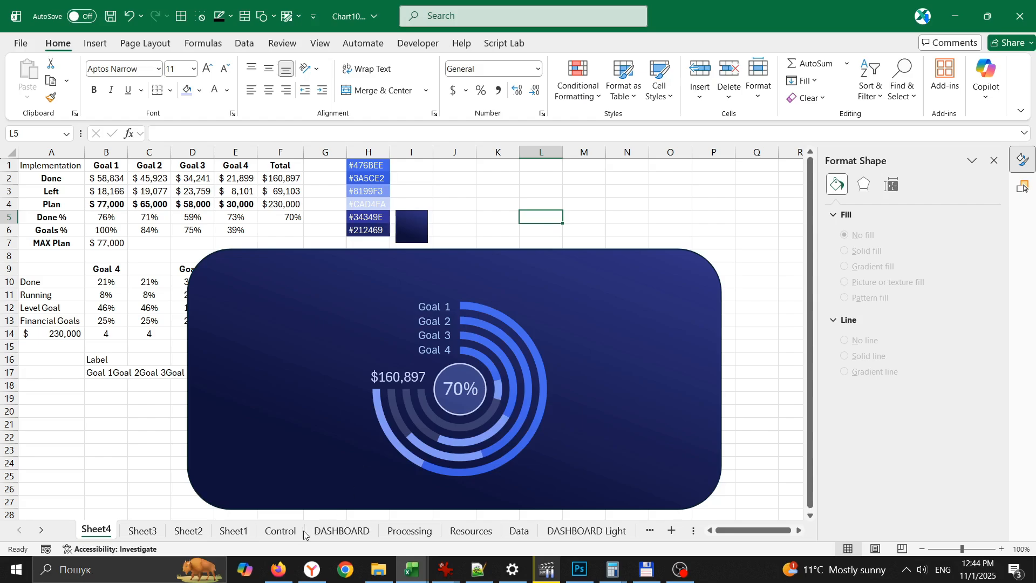
# - On the Control sheet, insert a Month slicer for the upper PivotTable
pyautogui.click(281, 530)
pyautogui.click(95, 43)
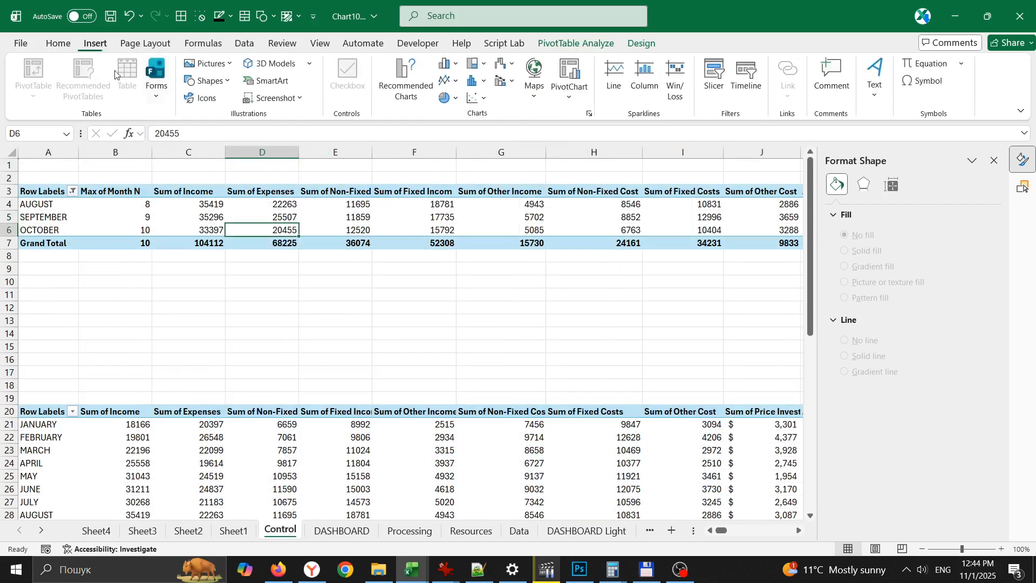
pyautogui.click(576, 43)
pyautogui.click(324, 80)
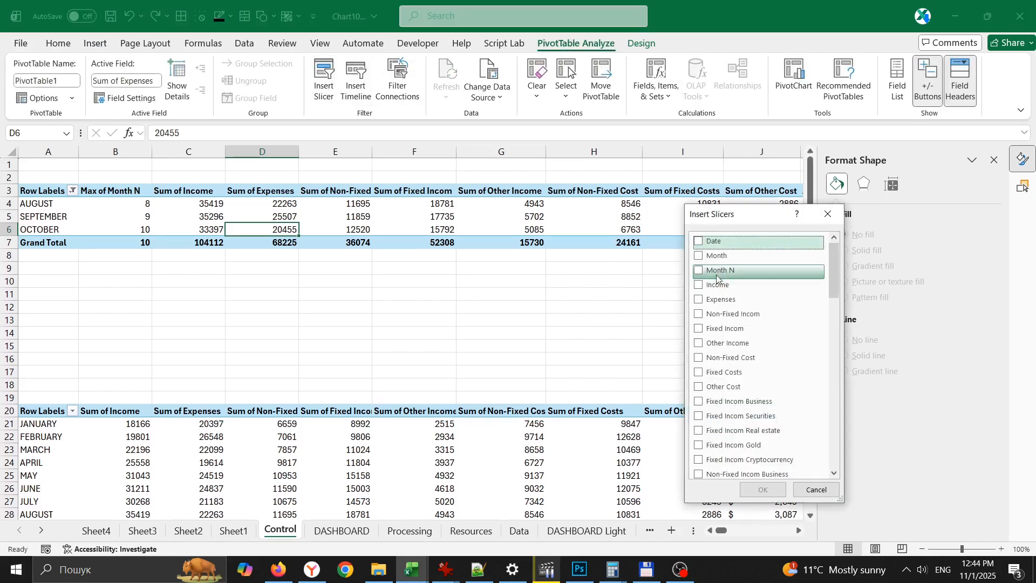
pyautogui.click(701, 256)
pyautogui.click(749, 484)
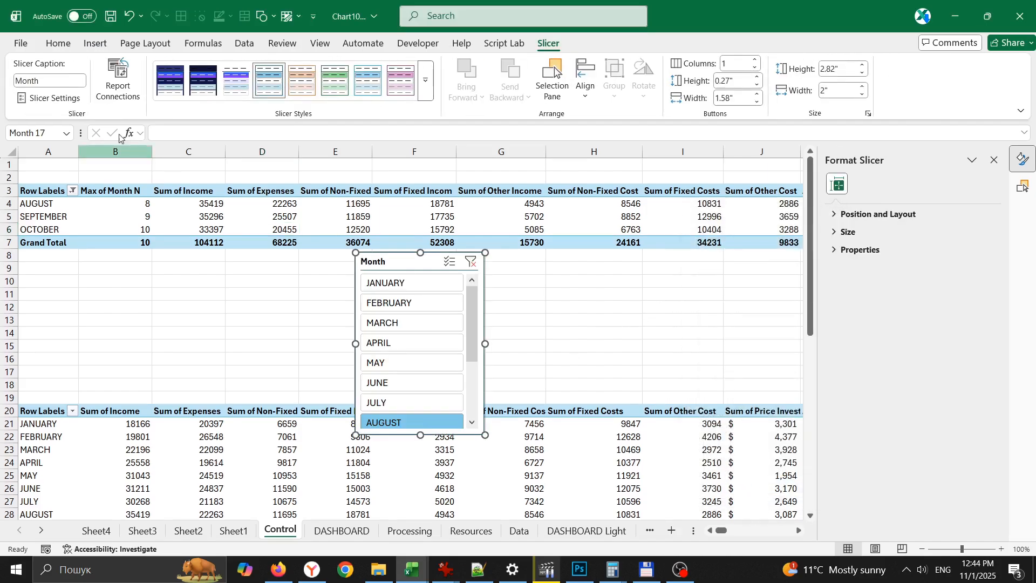
# - Cut the Month slicer from the Control sheet and paste it onto Sheet4
pyautogui.click(54, 43)
pyautogui.click(49, 62)
pyautogui.click(105, 531)
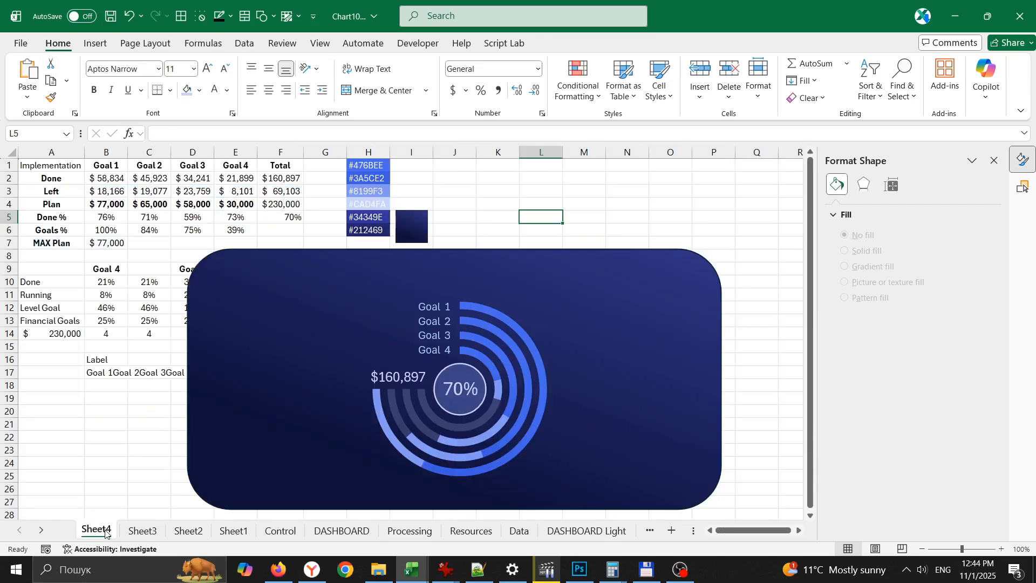
pyautogui.hotkey('ctrl', 'v')
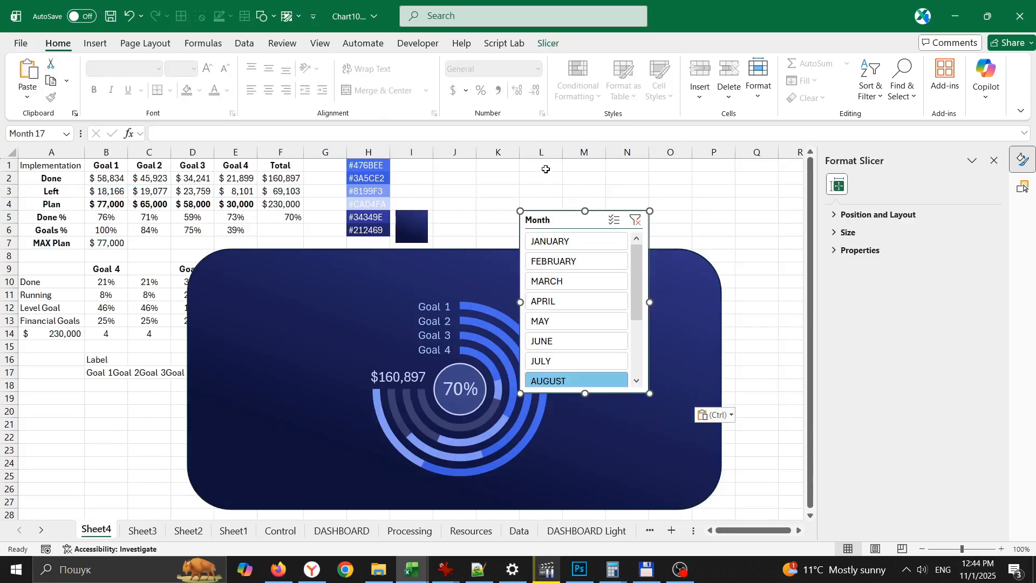
# - Turn off the header display in the Month slicer's settings
pyautogui.rightClick(565, 224)
pyautogui.click(615, 541)
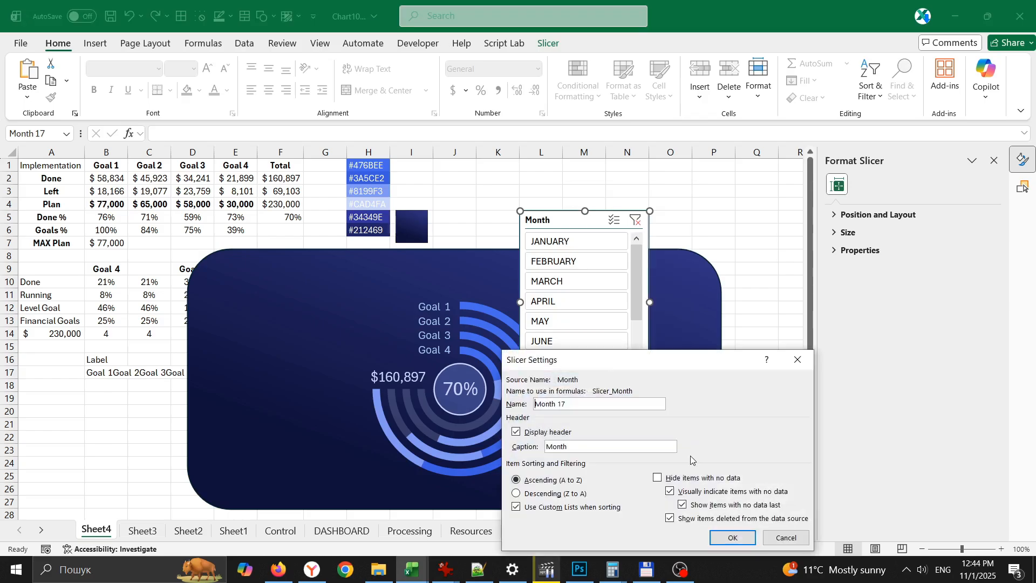
pyautogui.click(541, 435)
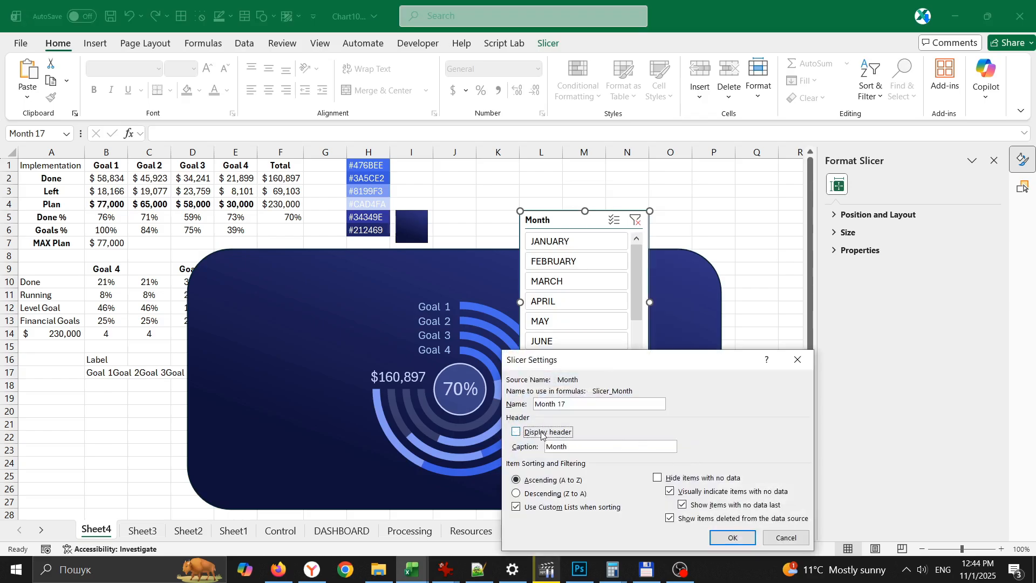
pyautogui.click(743, 538)
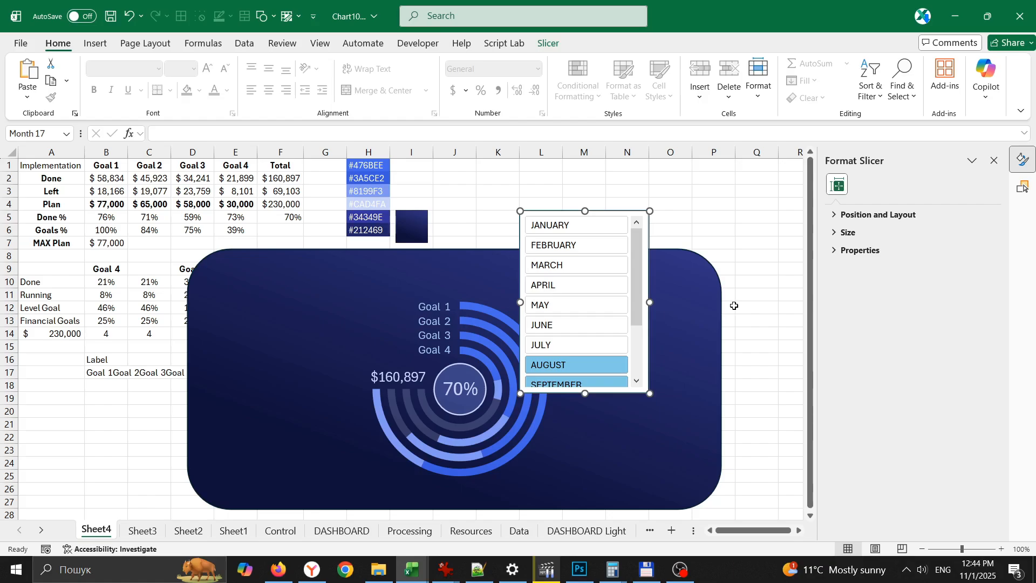
# - Apply the dark navy slicer style with blue-purple selected buttons and arrange the months in 3 columns
pyautogui.click(548, 43)
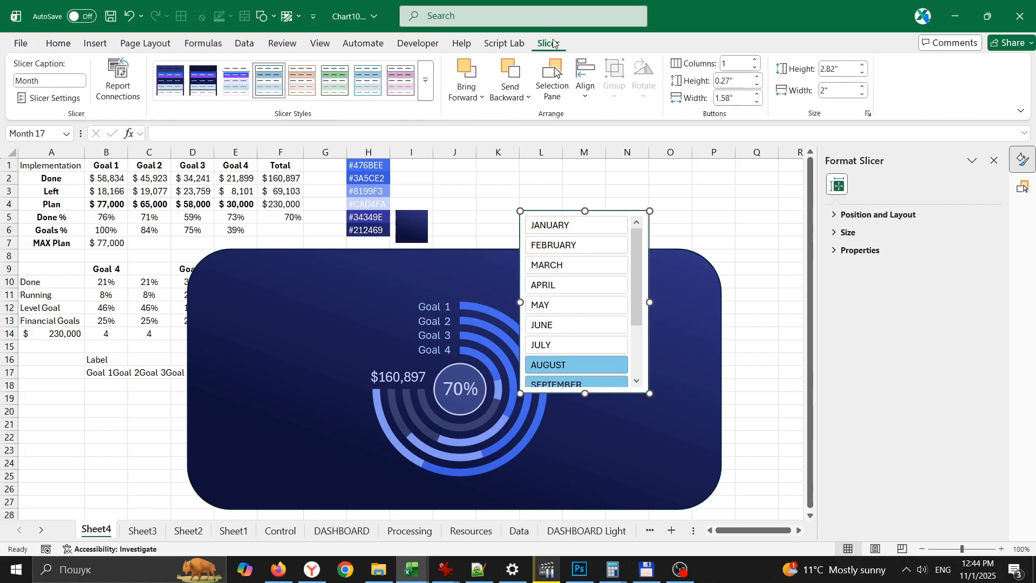
pyautogui.click(203, 81)
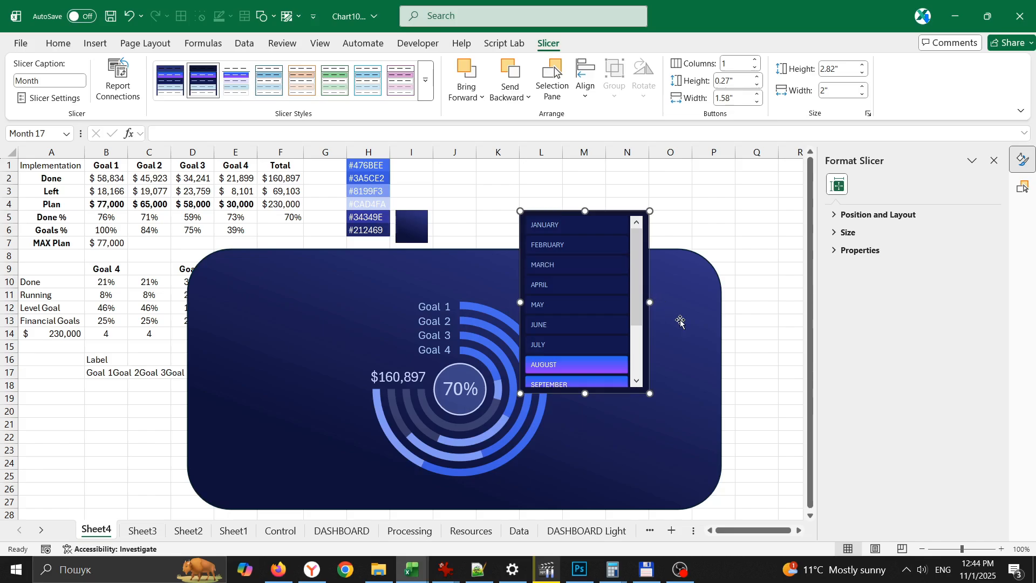
pyautogui.click(734, 66)
pyautogui.write('3')
pyautogui.press('Return')
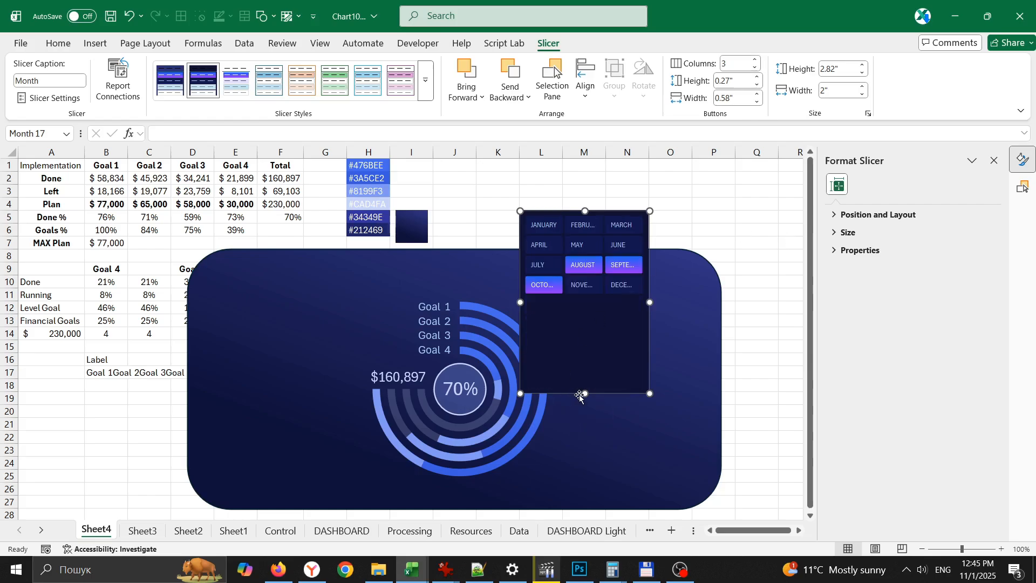
# - Shorten the slicer, widen it until the full month names fit, select January and place it on the panel beside the rings' $ total
pyautogui.moveTo(602, 340); pyautogui.dragTo(651, 478)
pyautogui.click(749, 347)
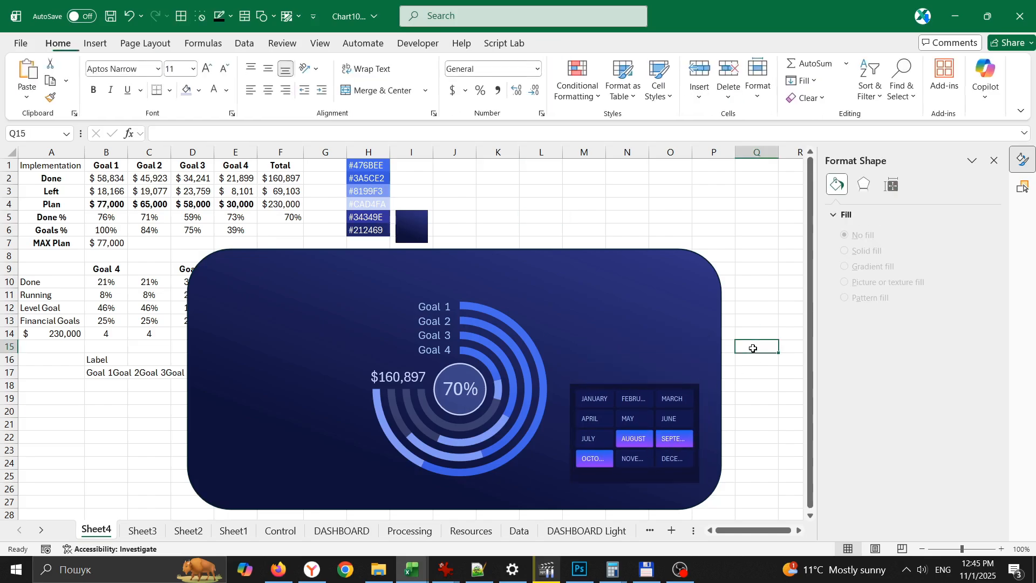
pyautogui.click(602, 399)
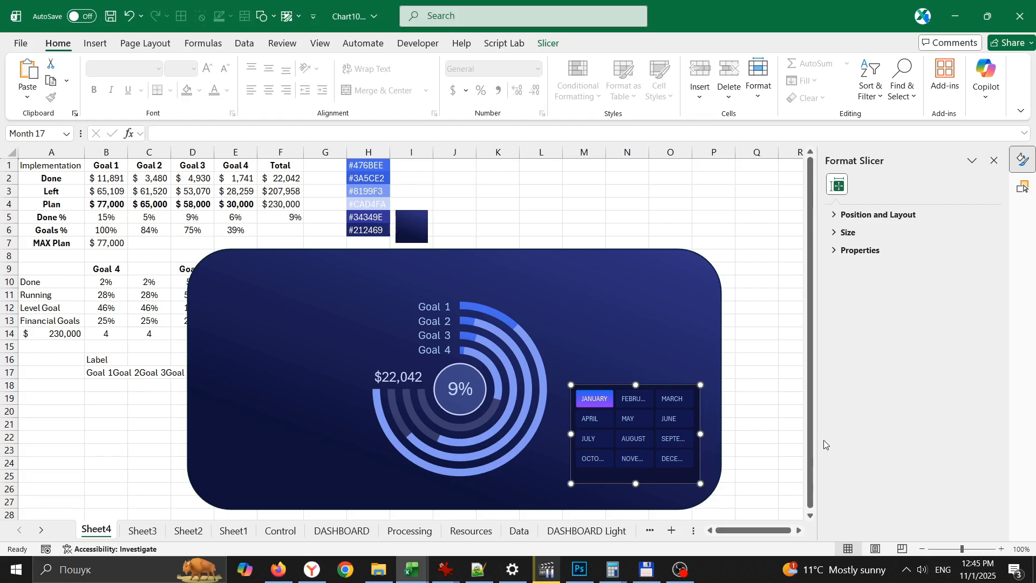
pyautogui.hotkey('shift', 'Right')
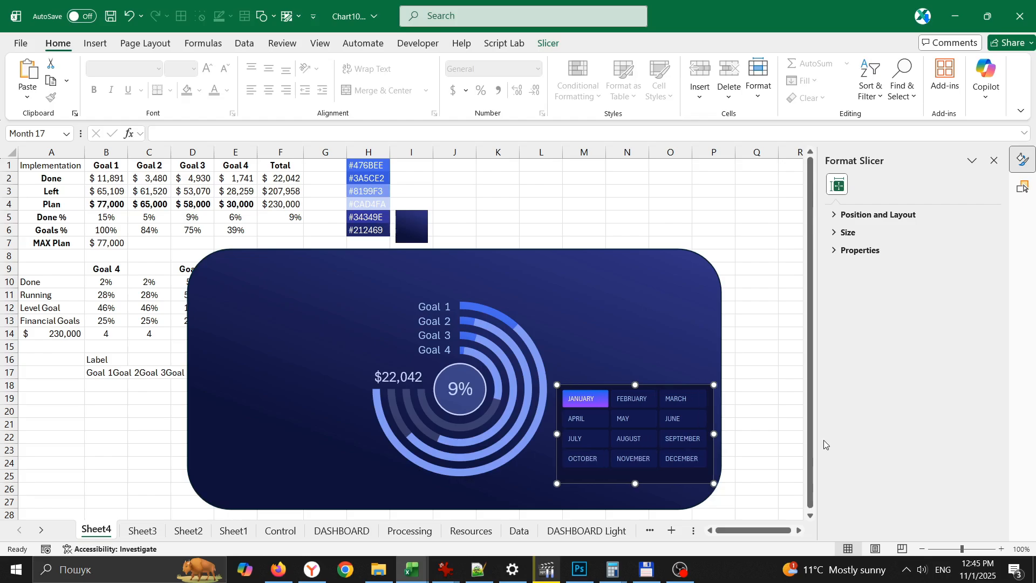
pyautogui.click(790, 410)
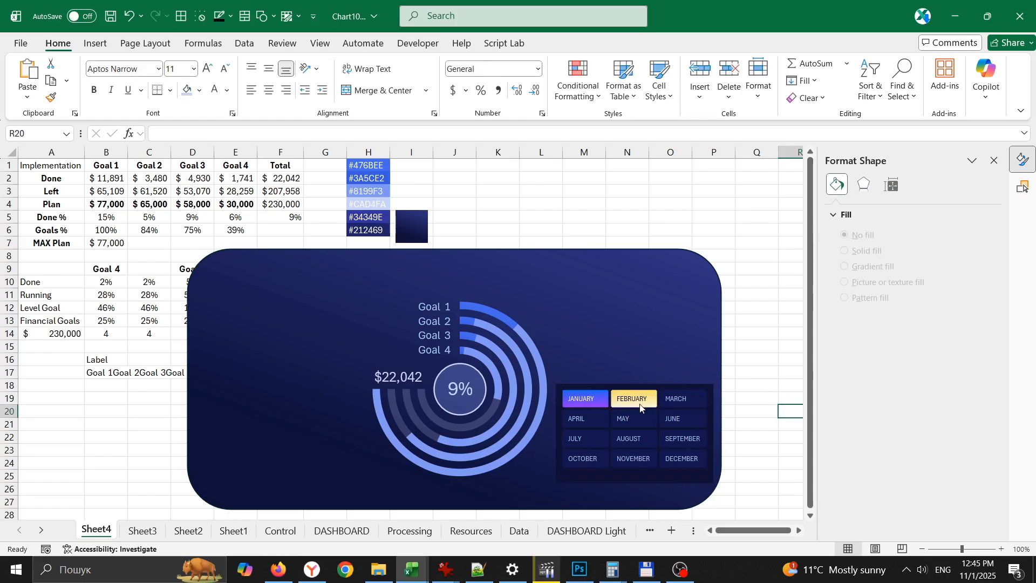
pyautogui.moveTo(636, 384); pyautogui.dragTo(276, 332)
pyautogui.click(492, 205)
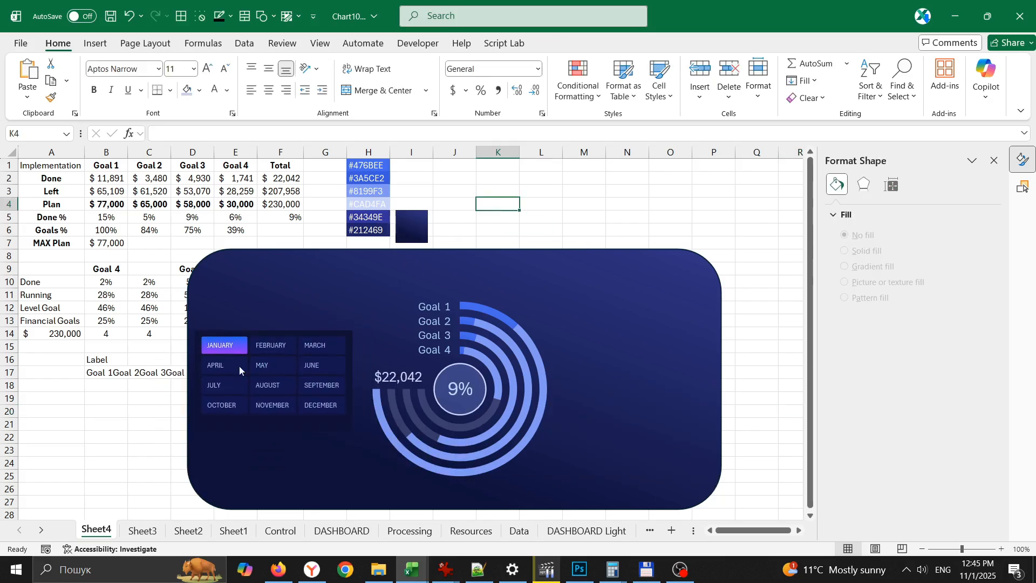
# - Filter by each month in turn from February to December to examine the rings, centre percentage and total
pyautogui.click(272, 347)
pyautogui.click(322, 345)
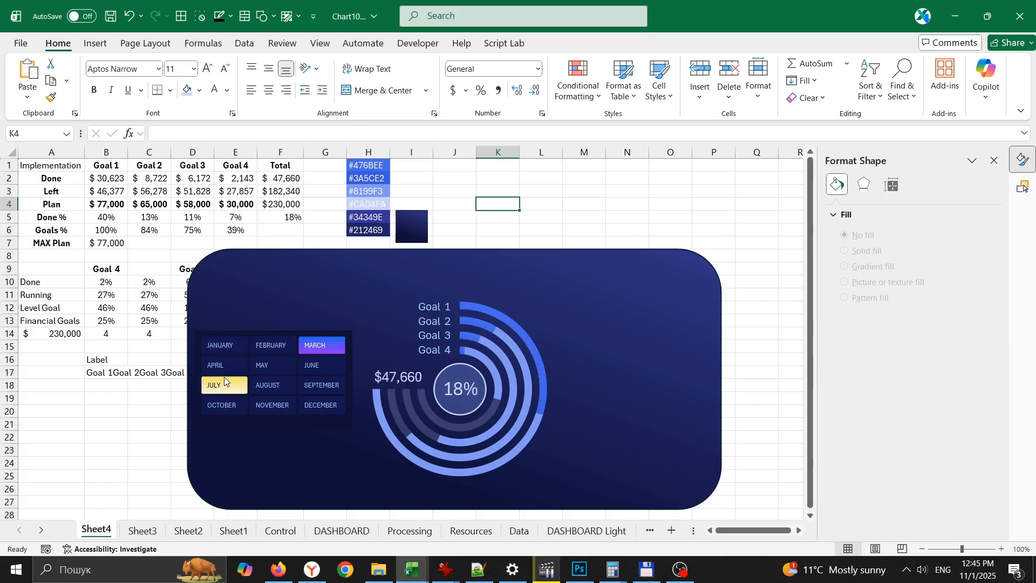
pyautogui.click(222, 365)
pyautogui.click(274, 365)
pyautogui.click(322, 365)
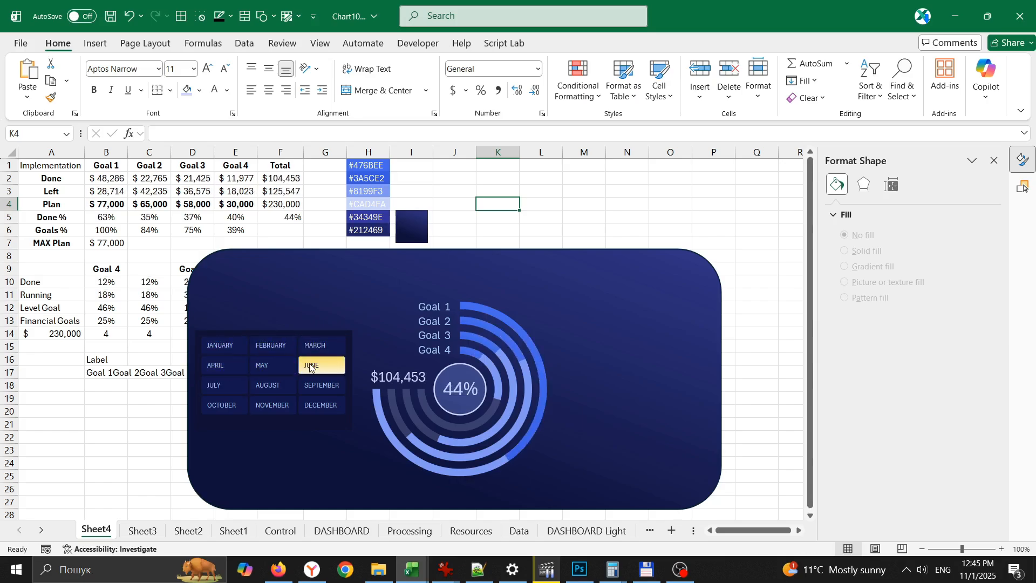
pyautogui.click(222, 385)
pyautogui.click(272, 385)
pyautogui.click(321, 385)
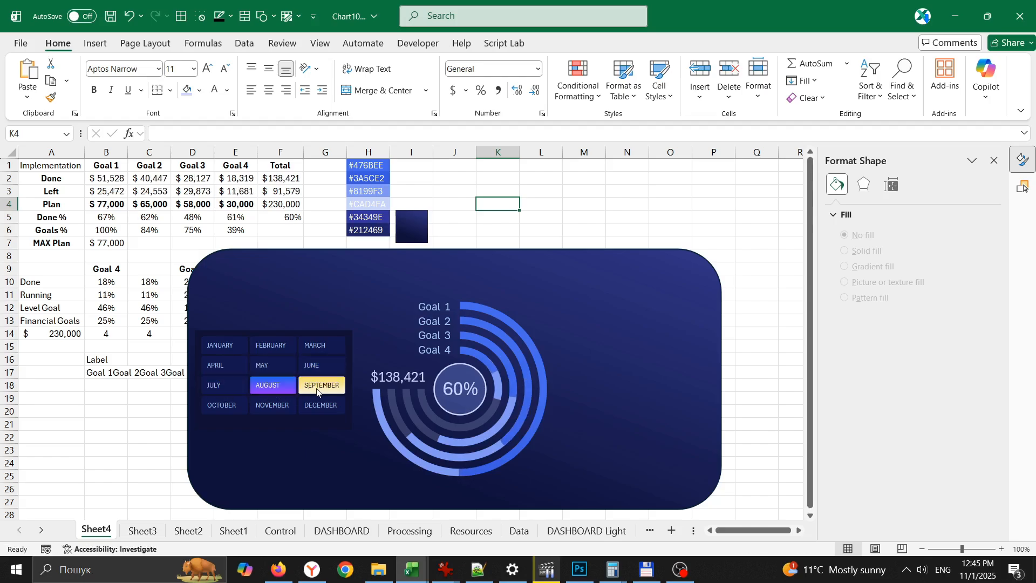
pyautogui.click(225, 405)
pyautogui.click(272, 405)
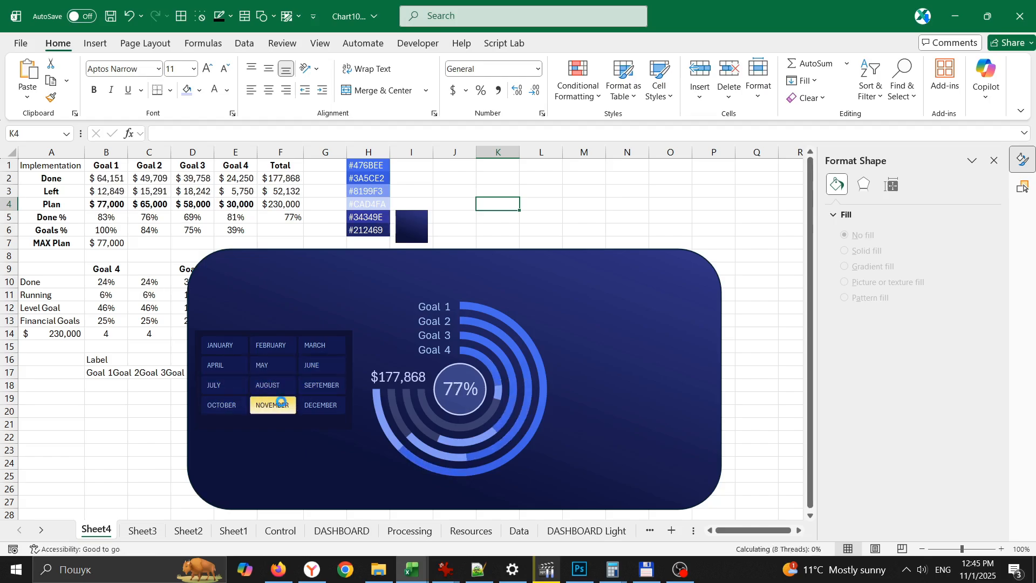
pyautogui.click(322, 406)
# - Switch the slicer among assorted months, including August, December, June, February and January, to check the chart's response
pyautogui.click(269, 384)
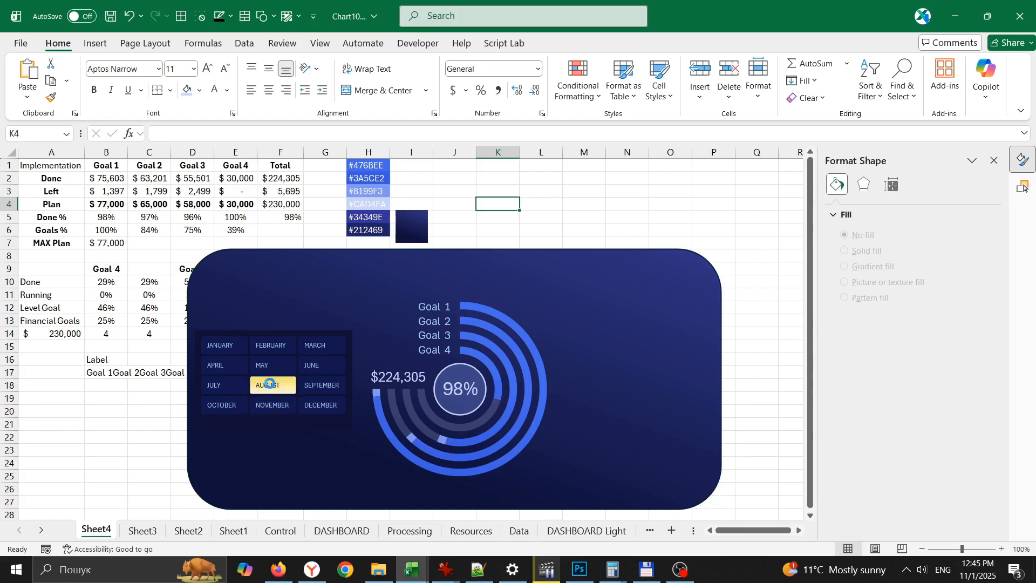
pyautogui.click(221, 385)
pyautogui.click(270, 371)
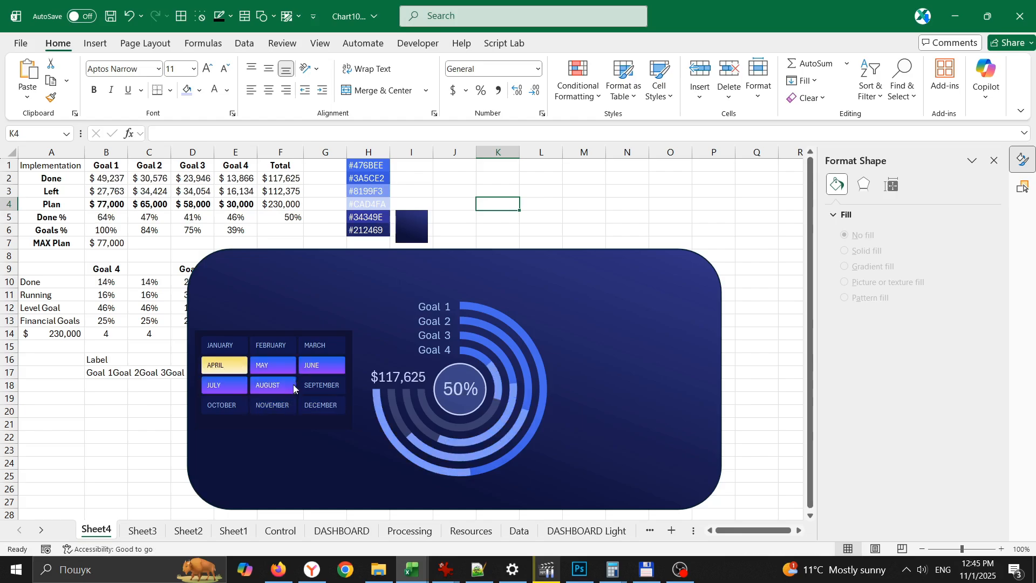
pyautogui.click(303, 386)
pyautogui.click(224, 405)
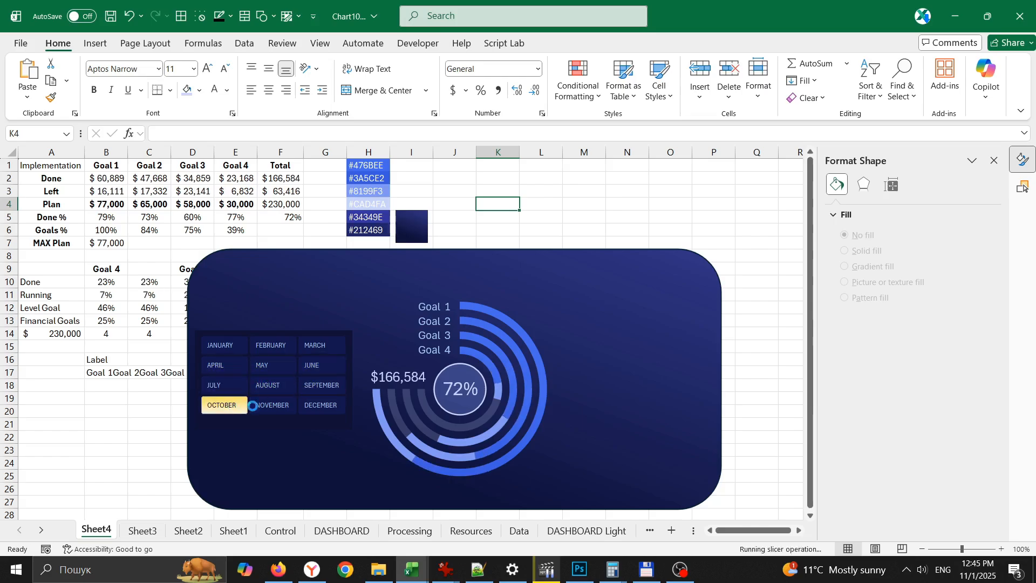
pyautogui.click(272, 405)
pyautogui.click(320, 406)
pyautogui.click(223, 345)
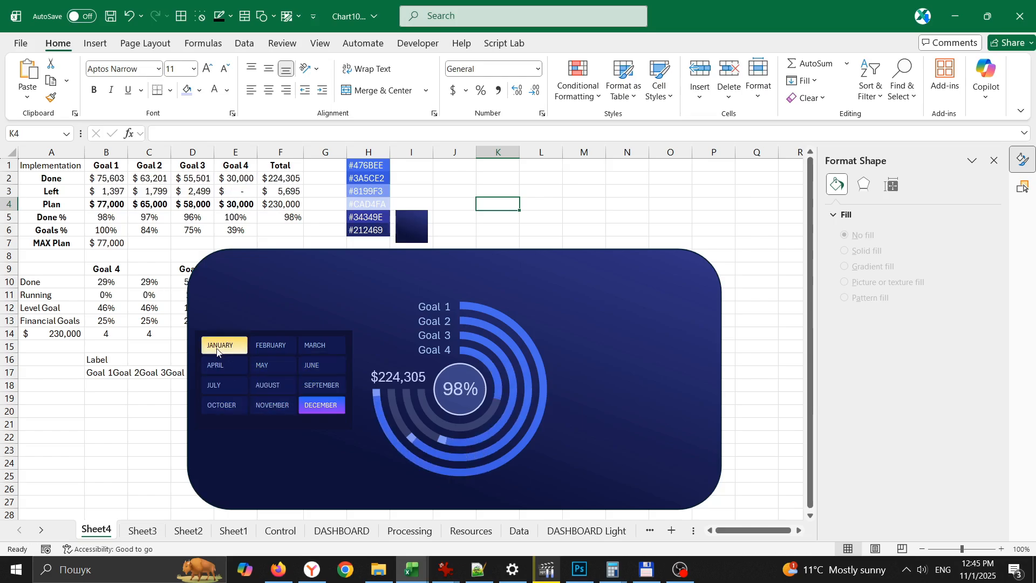
pyautogui.click(277, 376)
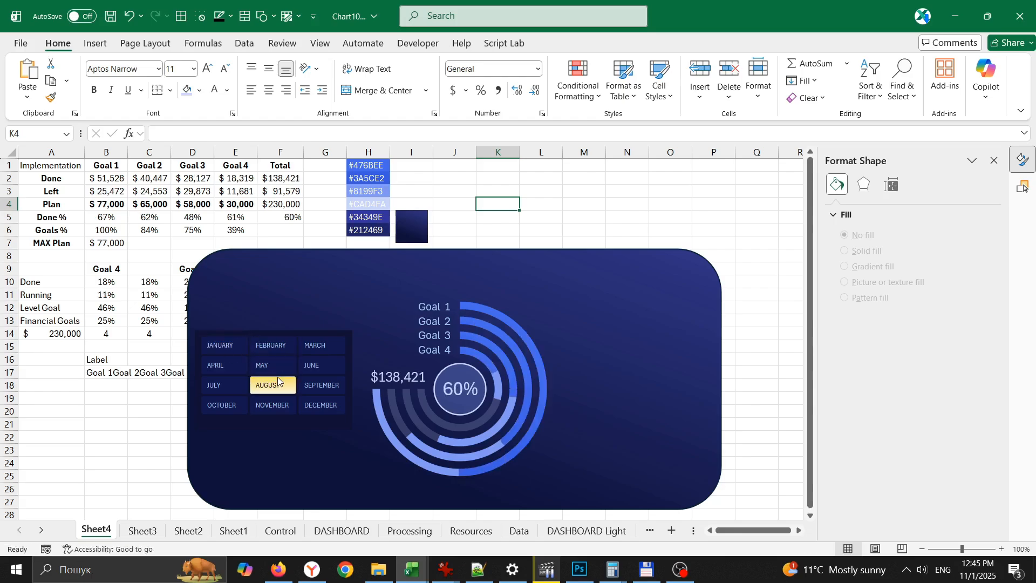
pyautogui.click(331, 404)
pyautogui.click(313, 365)
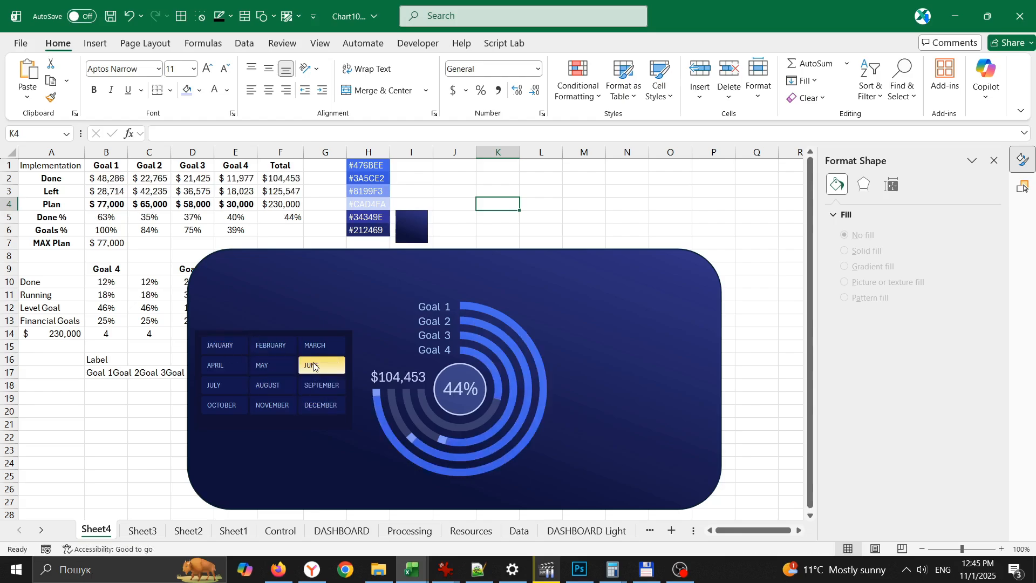
pyautogui.click(221, 366)
pyautogui.click(262, 352)
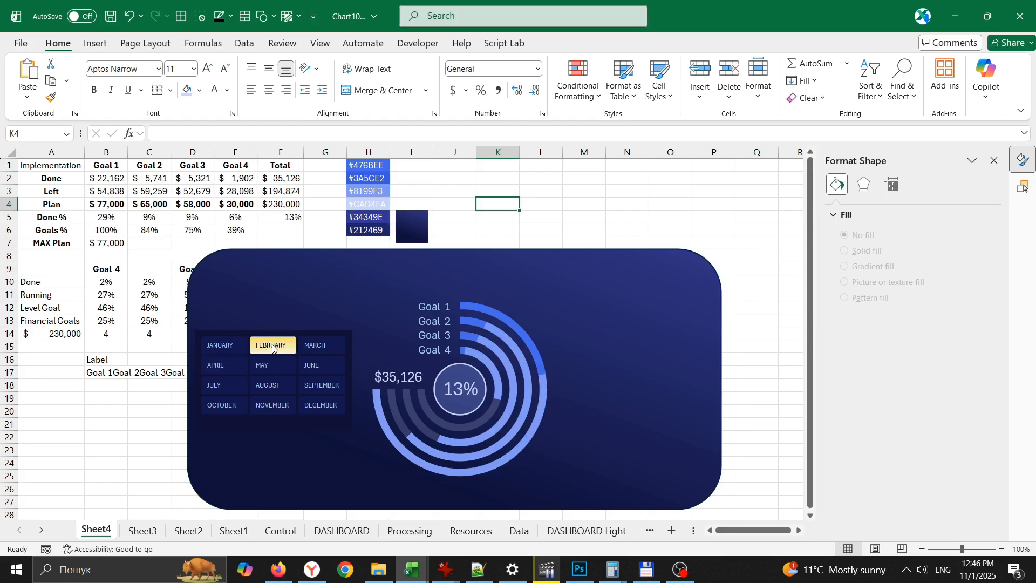
pyautogui.click(222, 345)
pyautogui.click(322, 405)
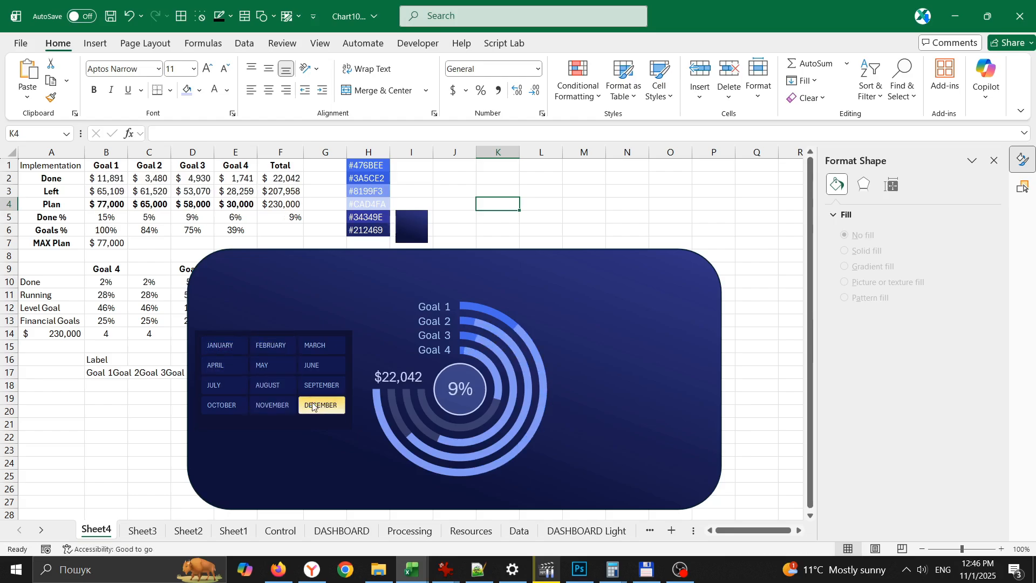
pyautogui.click(274, 367)
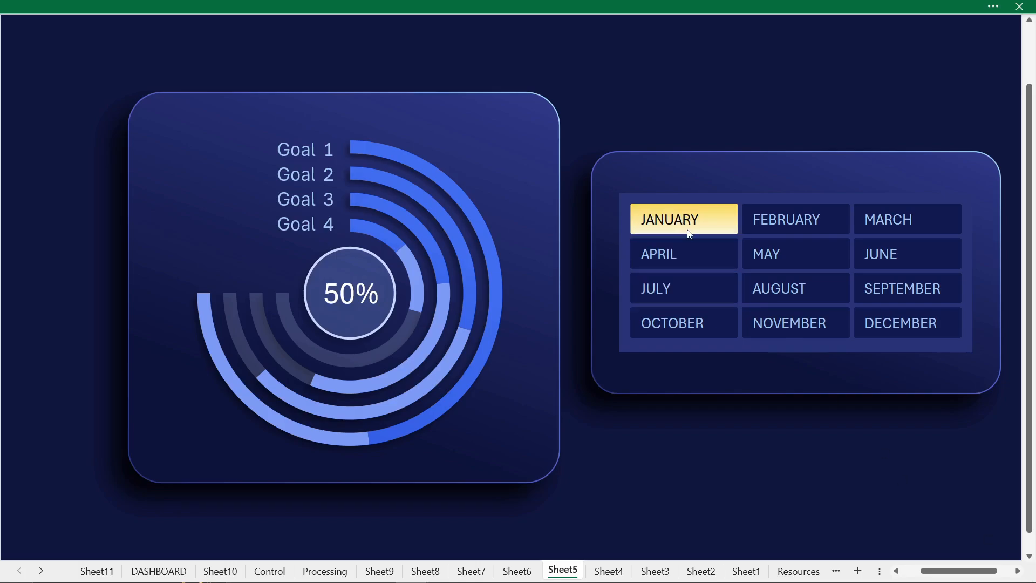
# - On the finished Sheet5 chart, switch among months such as January, May, December and July to examine its rings and labels
pyautogui.click(685, 221)
pyautogui.click(906, 221)
pyautogui.click(768, 260)
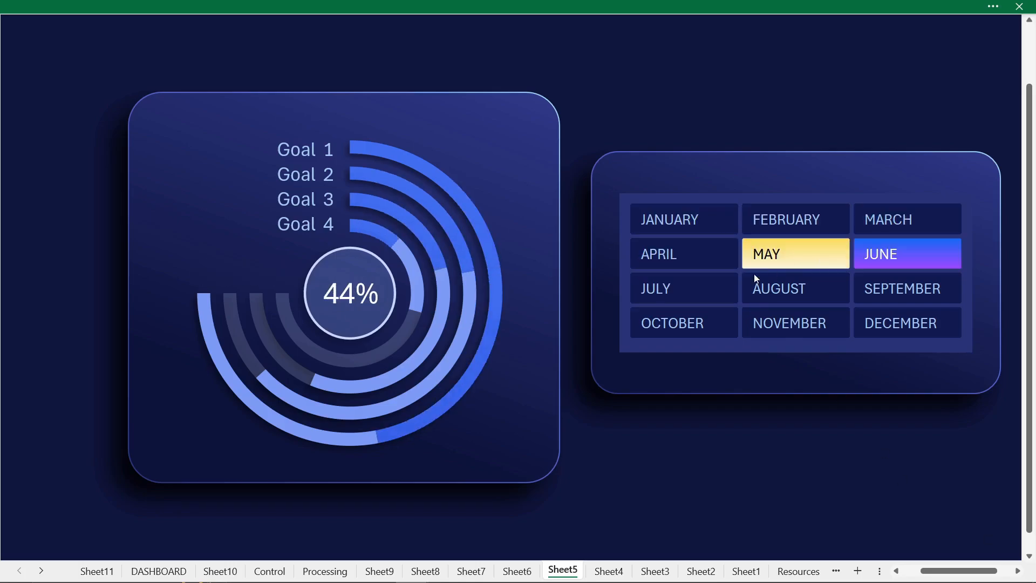
pyautogui.click(777, 288)
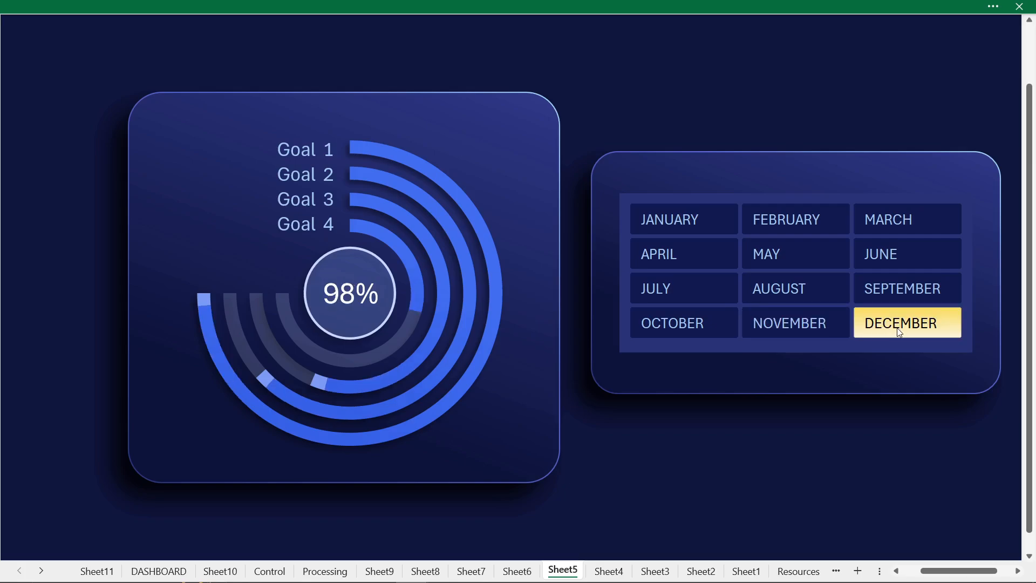
pyautogui.click(694, 227)
pyautogui.click(767, 255)
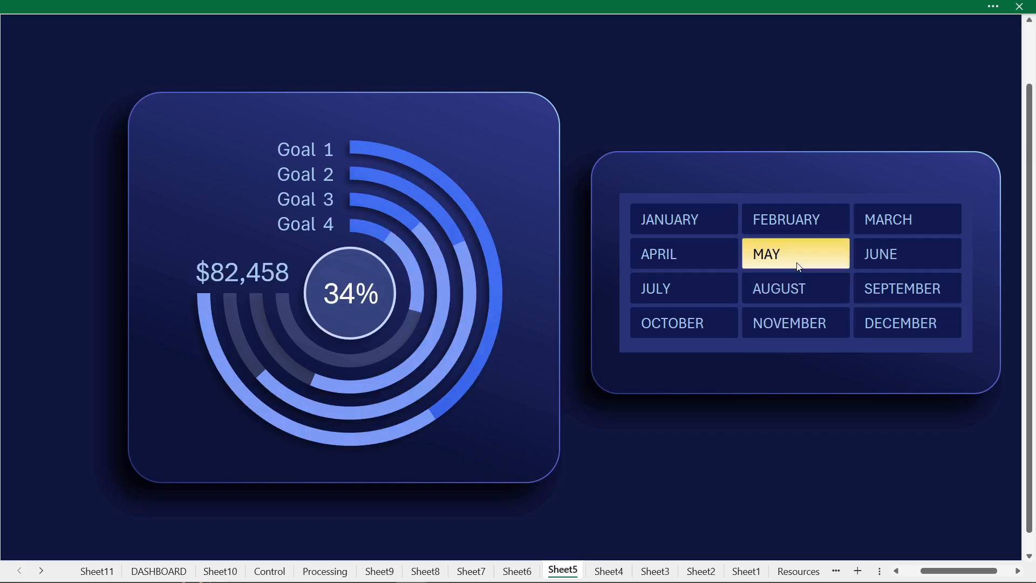
pyautogui.click(911, 322)
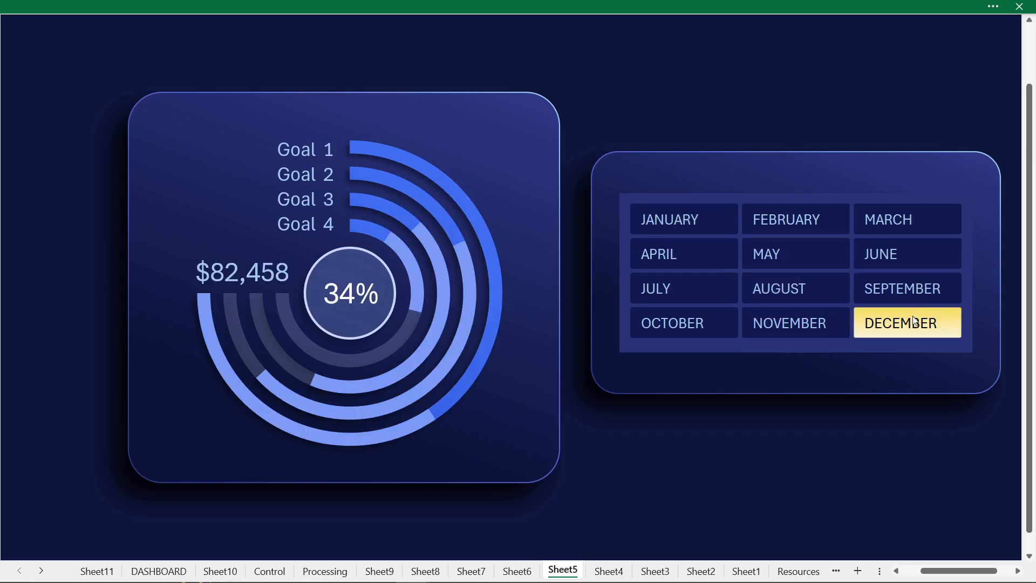
pyautogui.click(704, 277)
# - Open the DASHBOARD sheet and filter it month by month through December to examine all its charts
pyautogui.click(159, 571)
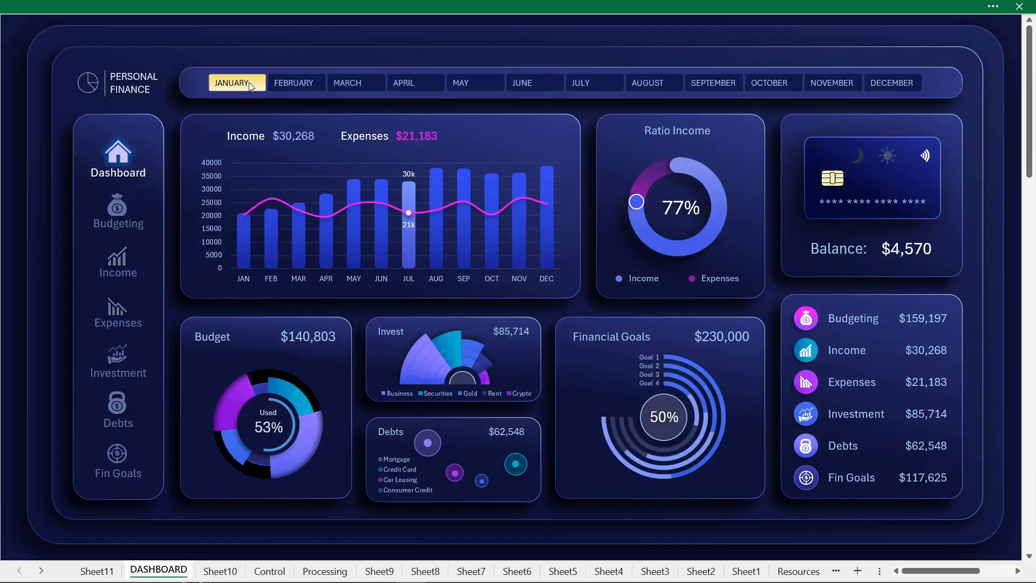
pyautogui.click(289, 84)
pyautogui.click(358, 84)
pyautogui.click(427, 83)
pyautogui.click(480, 84)
pyautogui.click(547, 83)
pyautogui.click(600, 84)
pyautogui.click(664, 85)
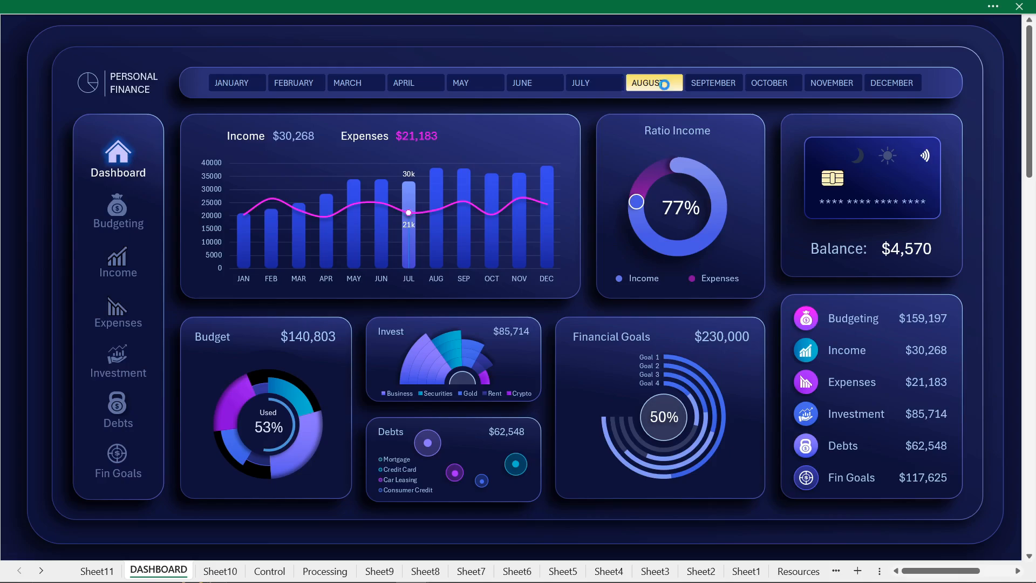
pyautogui.click(713, 82)
pyautogui.click(768, 82)
pyautogui.click(832, 82)
pyautogui.click(891, 83)
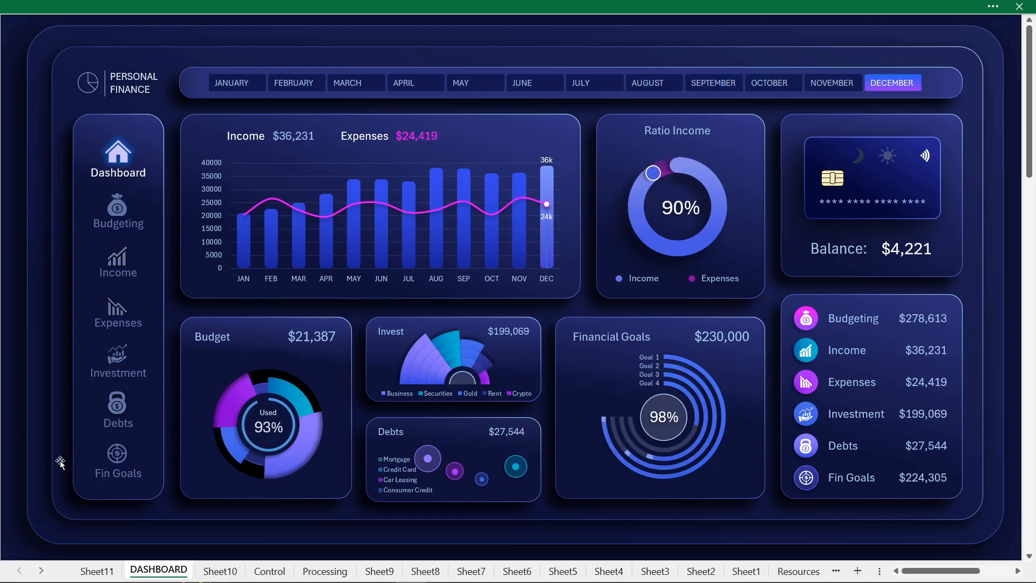
# - Open the dashboard's Fin Goals page and filter it month by month from January to September to examine its goal charts
pyautogui.click(117, 459)
pyautogui.click(232, 82)
pyautogui.click(294, 83)
pyautogui.click(356, 86)
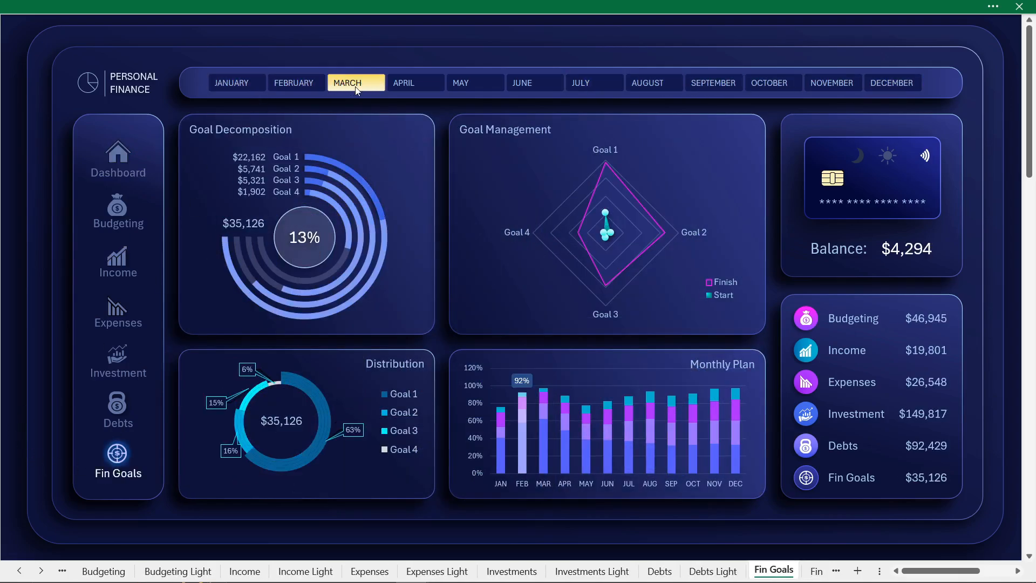
pyautogui.click(415, 83)
pyautogui.click(475, 84)
pyautogui.click(535, 84)
pyautogui.click(593, 84)
pyautogui.click(653, 84)
pyautogui.click(713, 84)
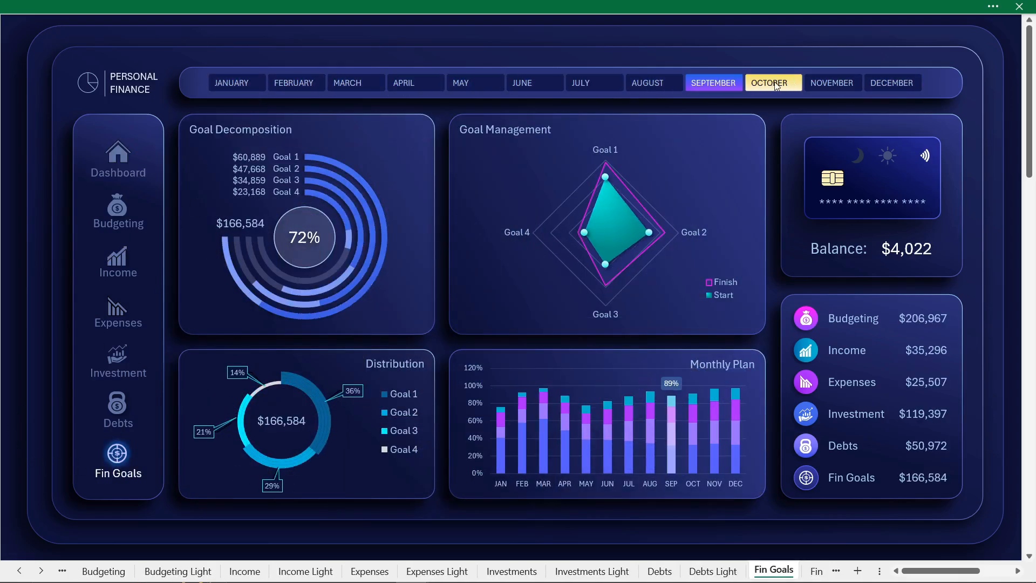